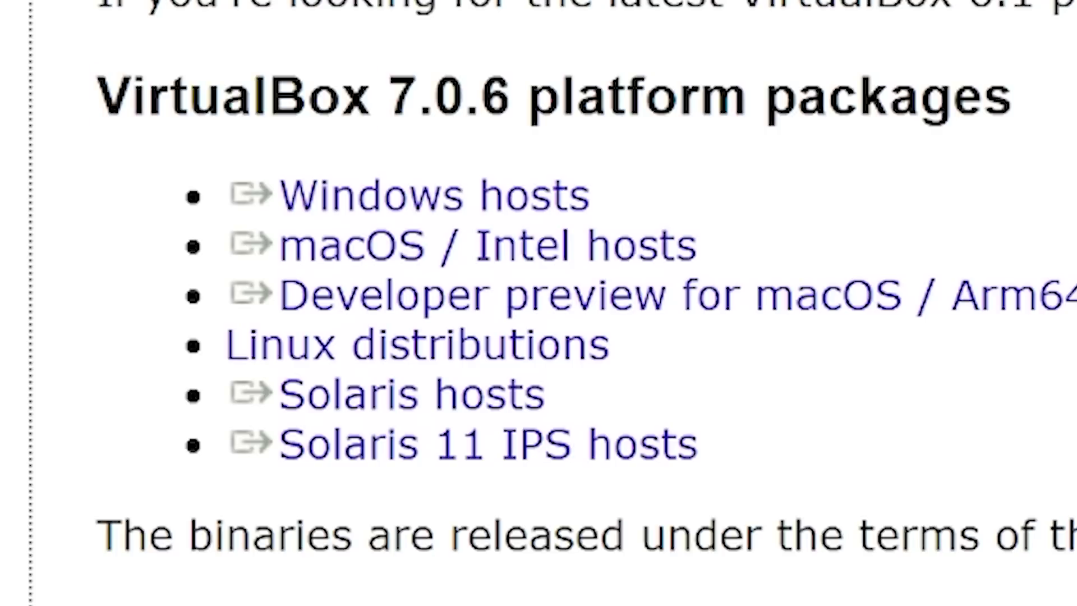
Select the VirtualBox 7.0.6 Windows hosts download and open the Downloads folder holding the installer.
triple_click(297, 188)
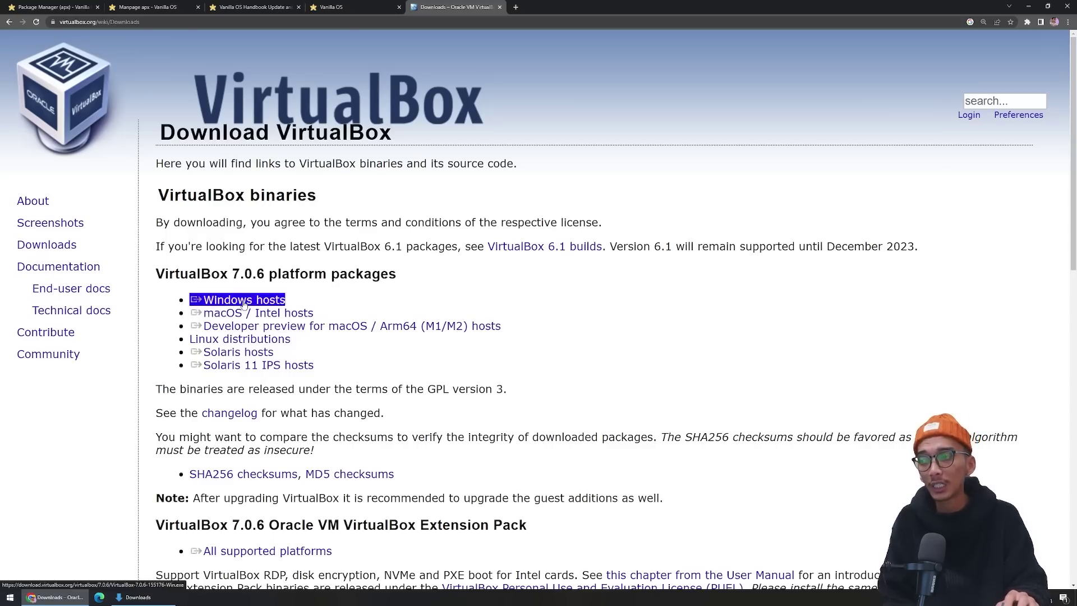
click(138, 598)
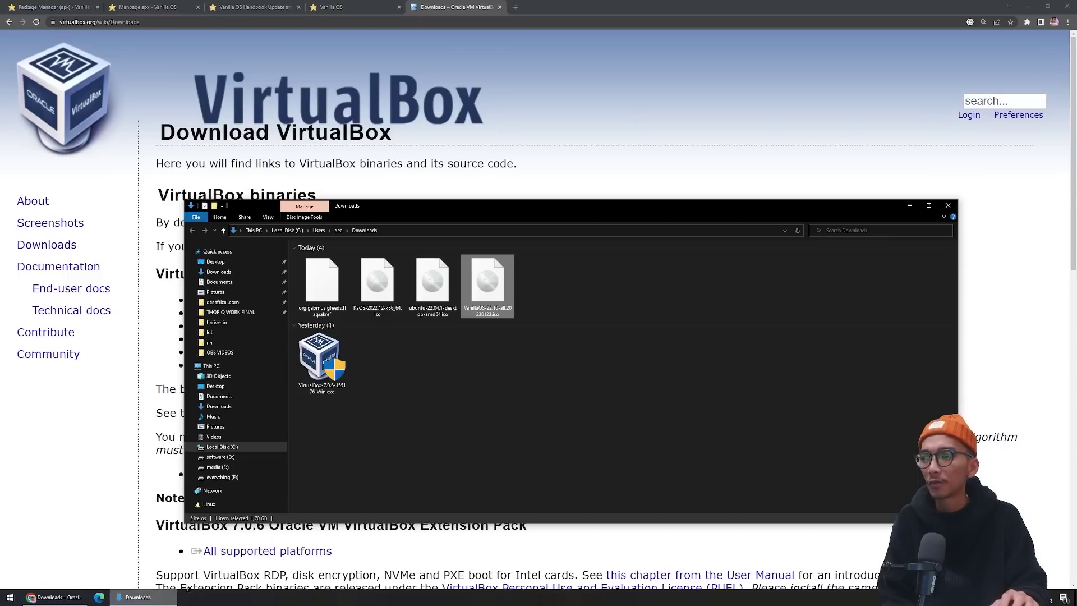
click(362, 402)
Check the VanillaOS 22.10 ISO and VirtualBox installer, toggle file name extensions off and on, then minimize.
click(328, 370)
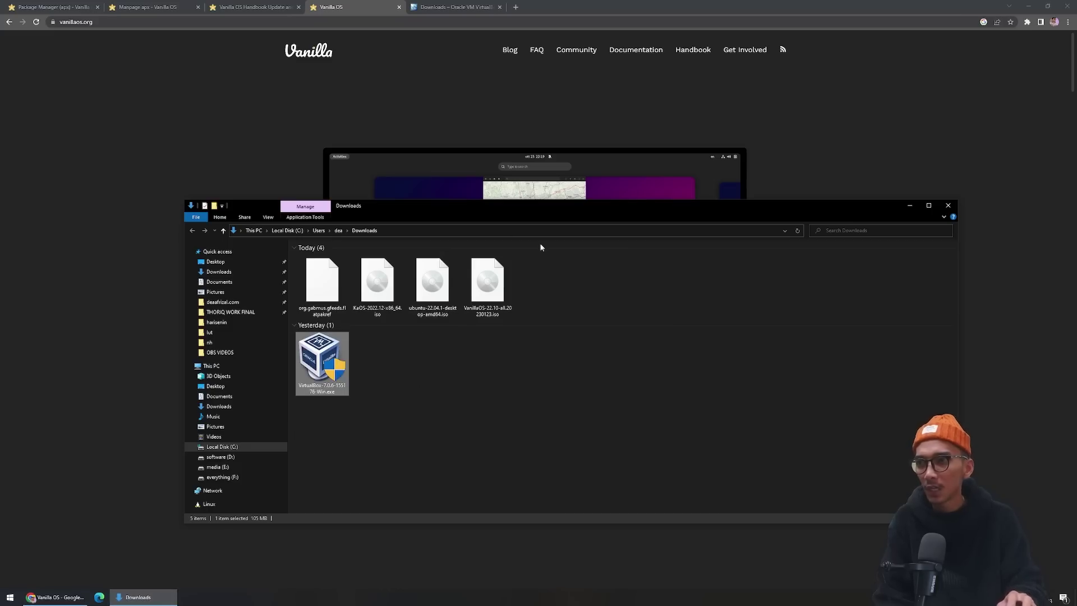
click(490, 296)
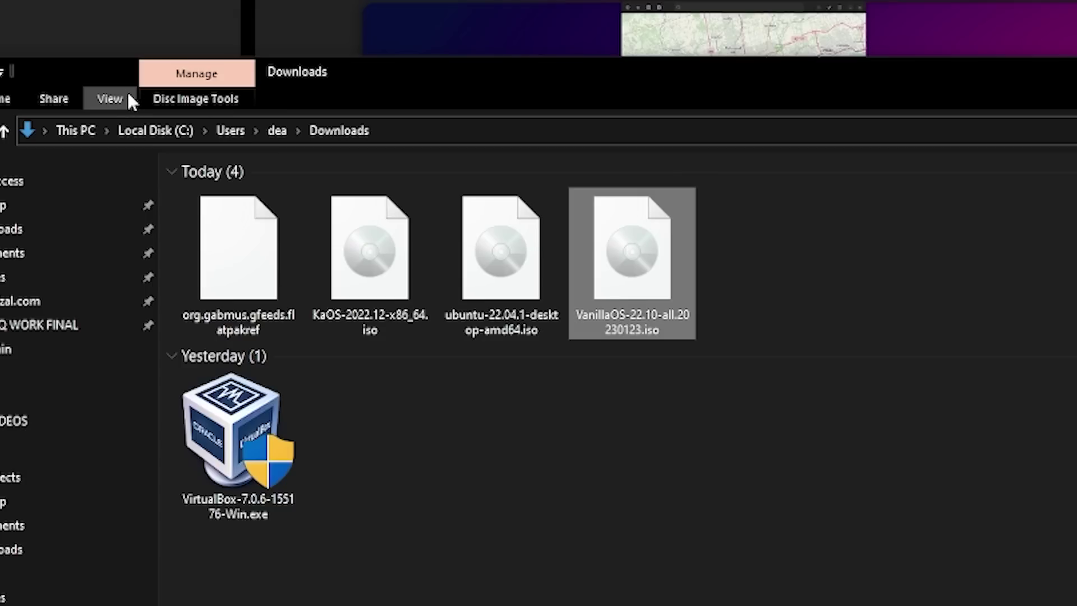
click(110, 100)
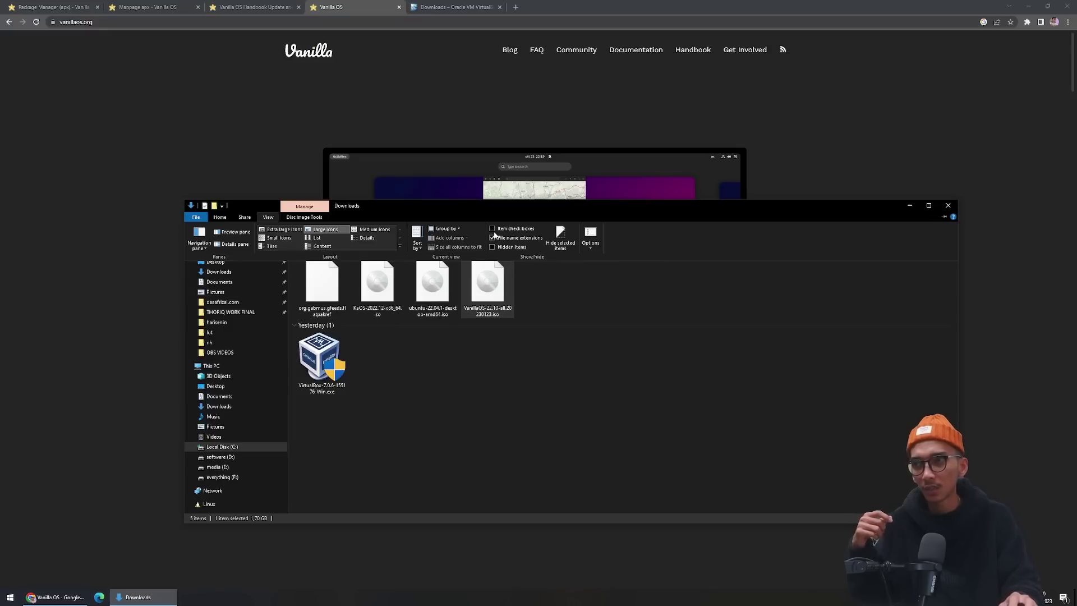
click(492, 238)
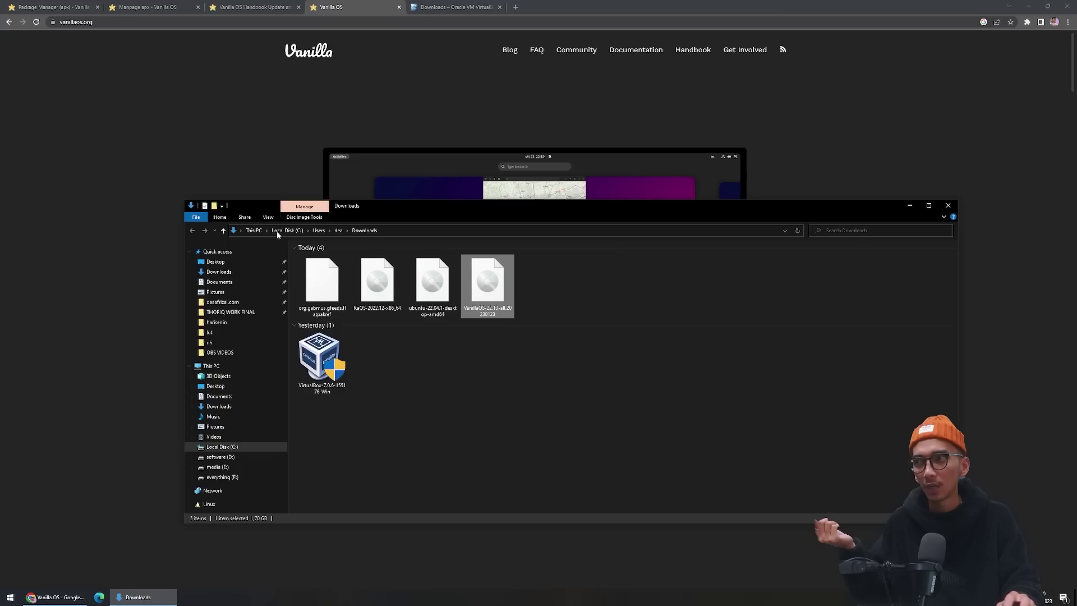
click(269, 219)
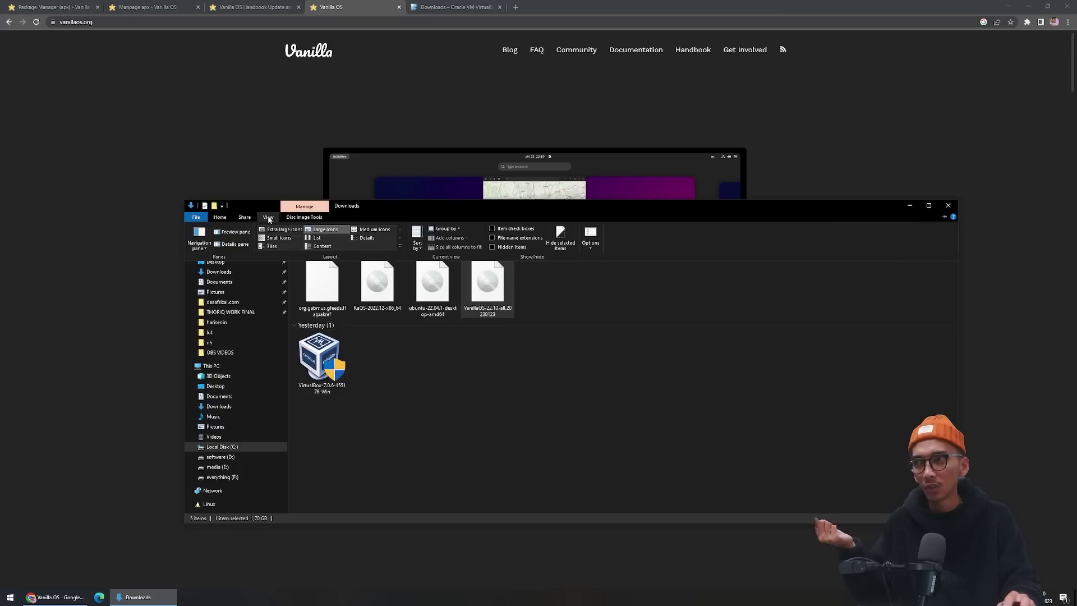
click(492, 238)
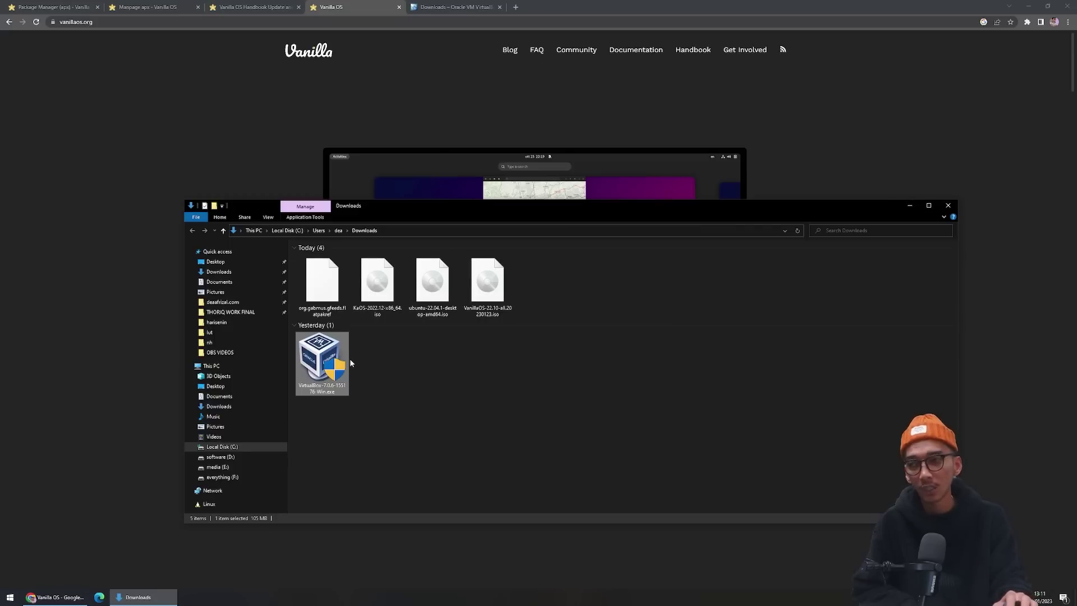
click(484, 309)
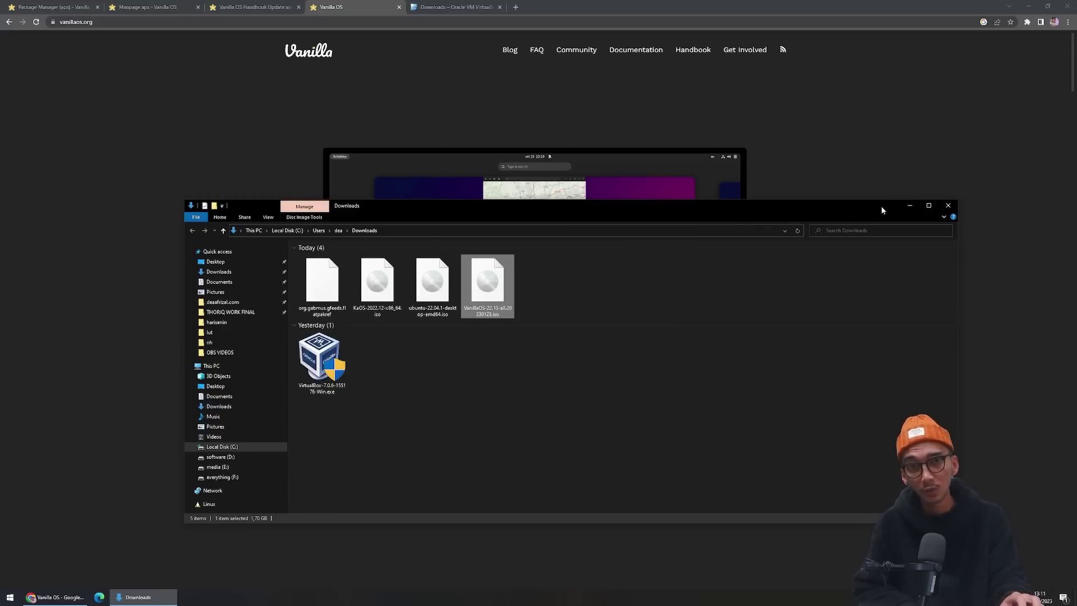
click(910, 206)
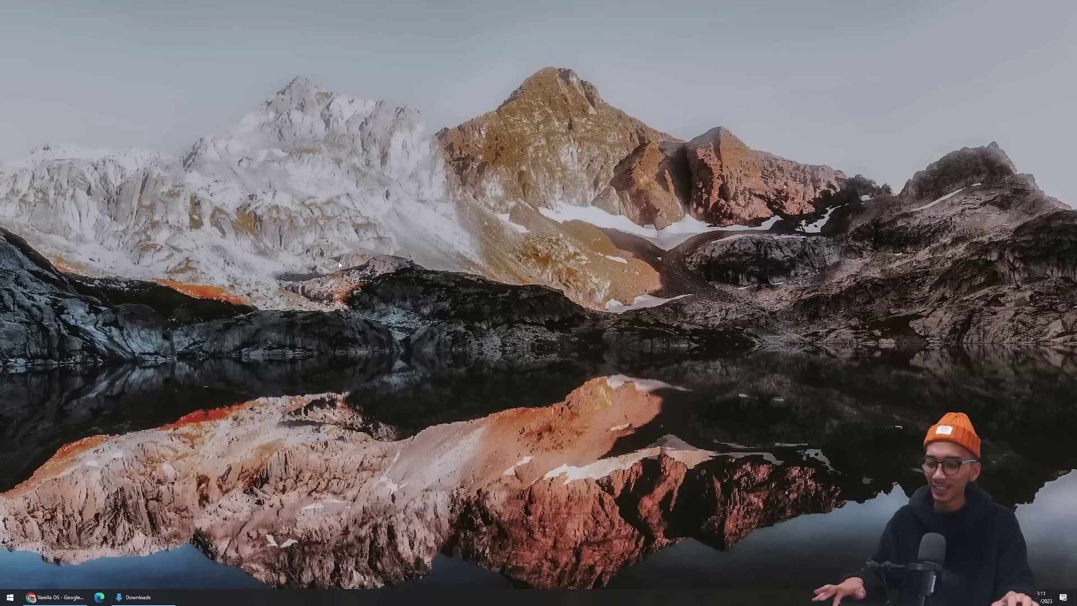
Launch Oracle VM VirtualBox by searching 'virt', enlarge its window, and start a new virtual machine.
key(super)
text(virt)
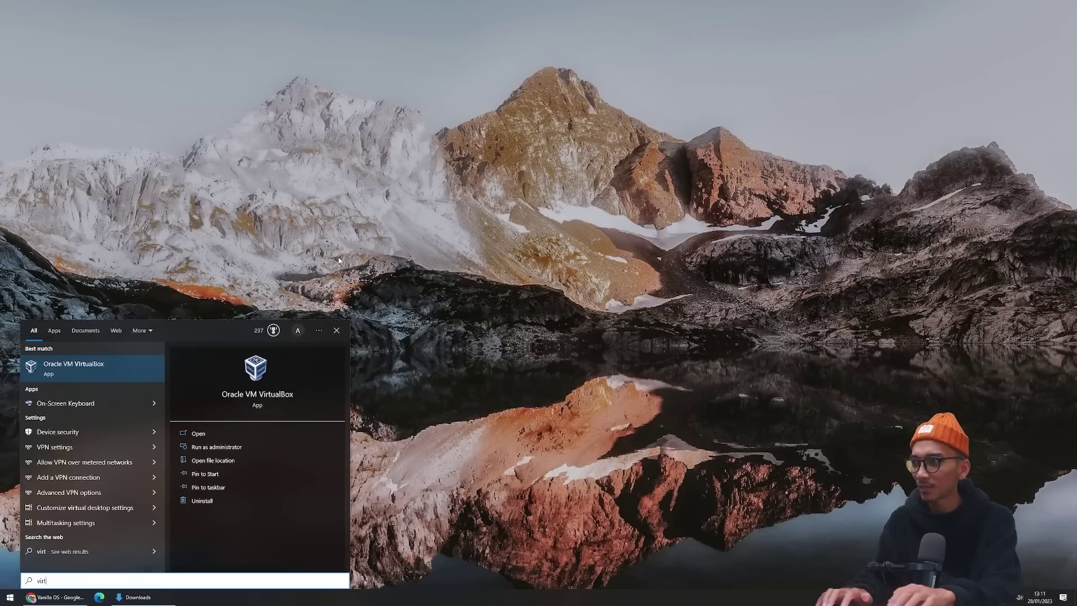
key(Return)
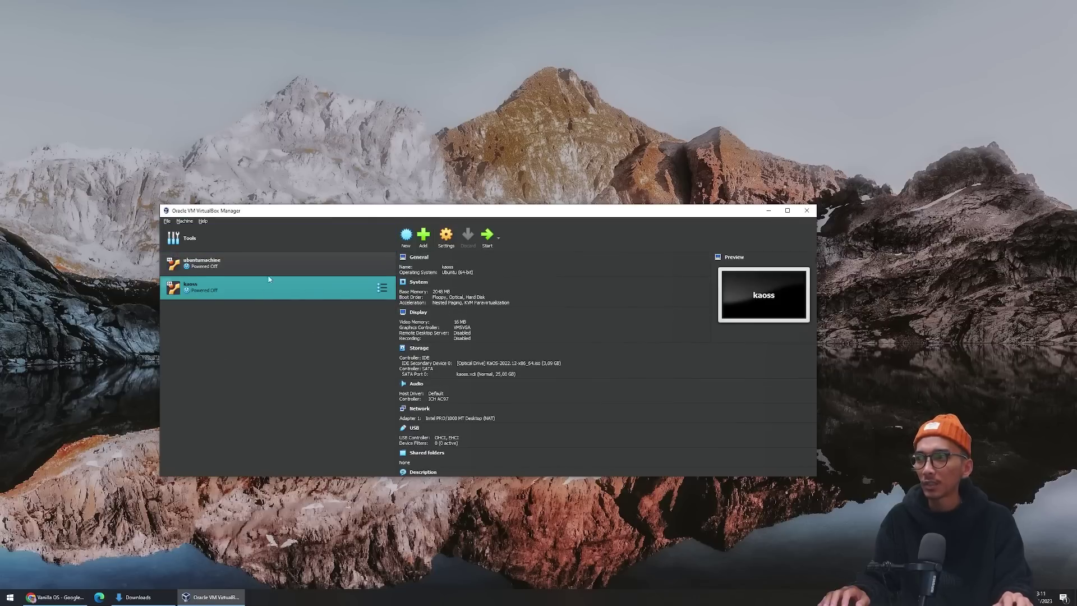
click(264, 238)
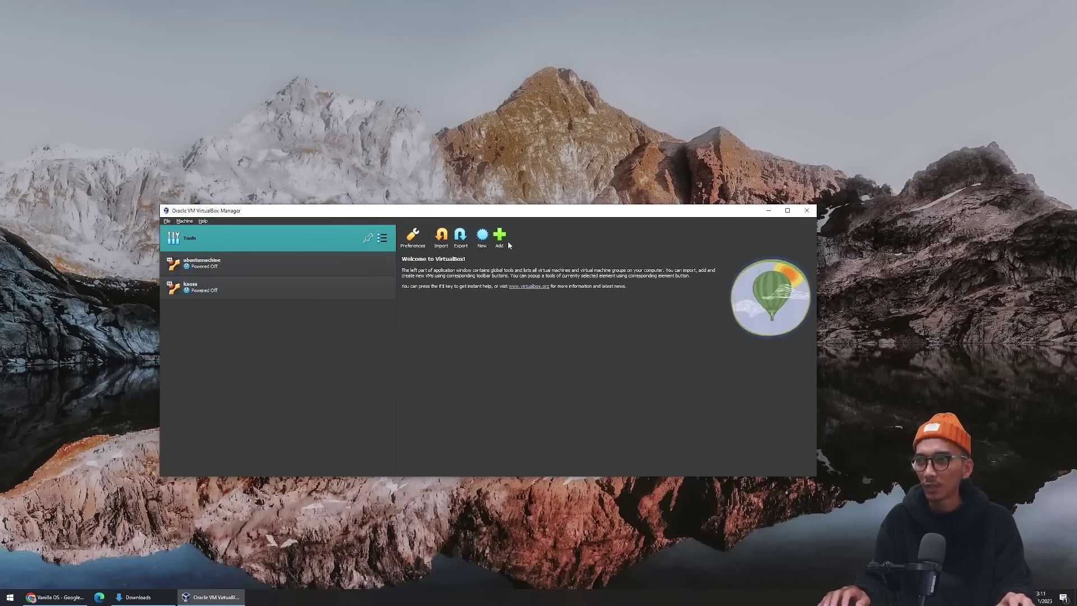
drag(518, 206, 568, 136)
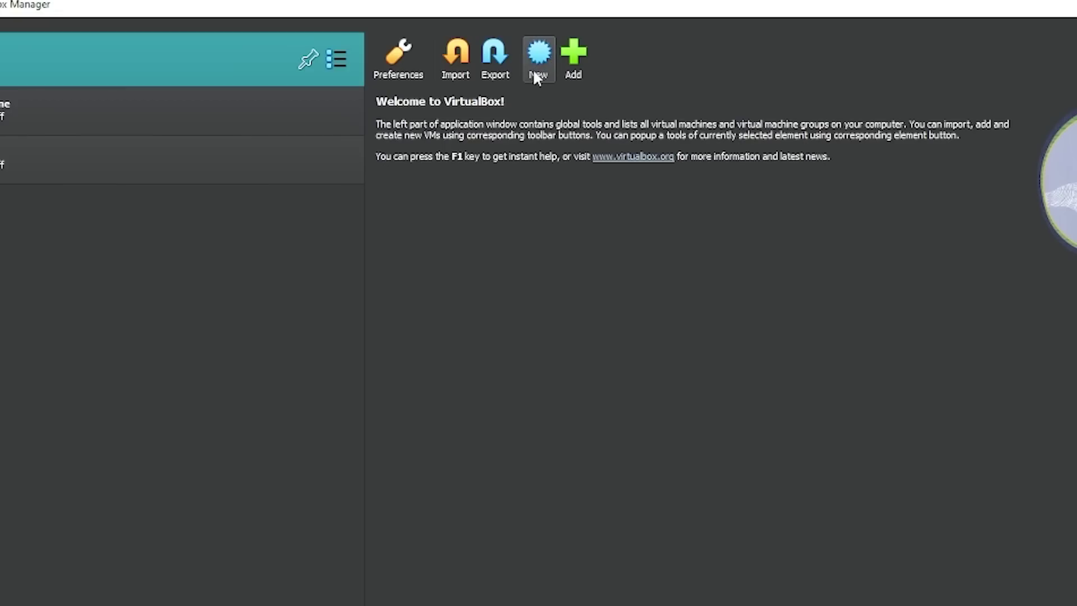
click(537, 62)
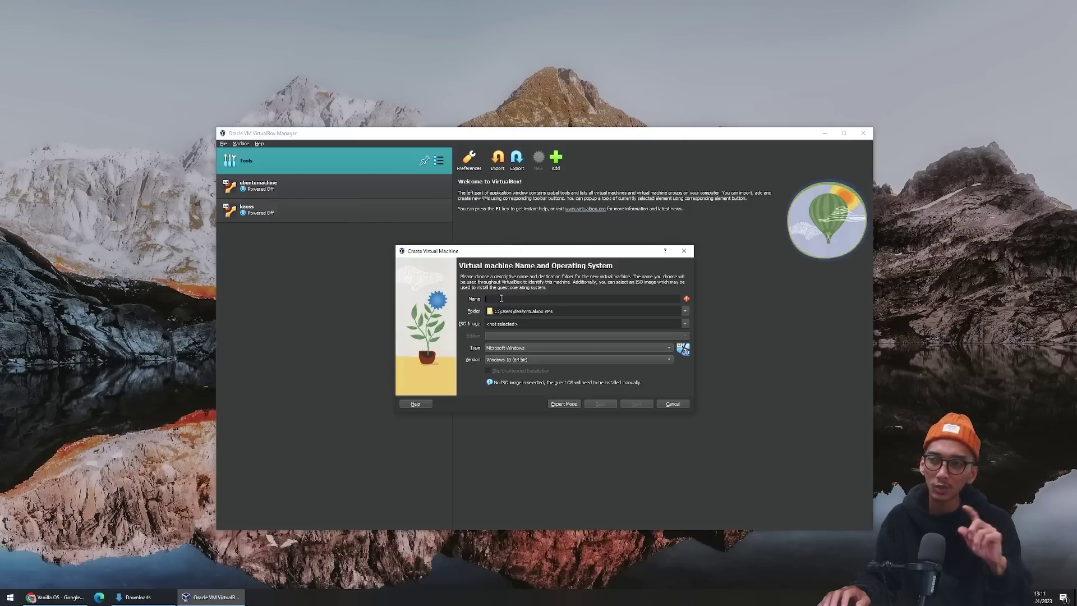
Name the machine 'vanilla' with Type Linux and Version Ubuntu (64-bit), then continue to hardware.
text(Vv)
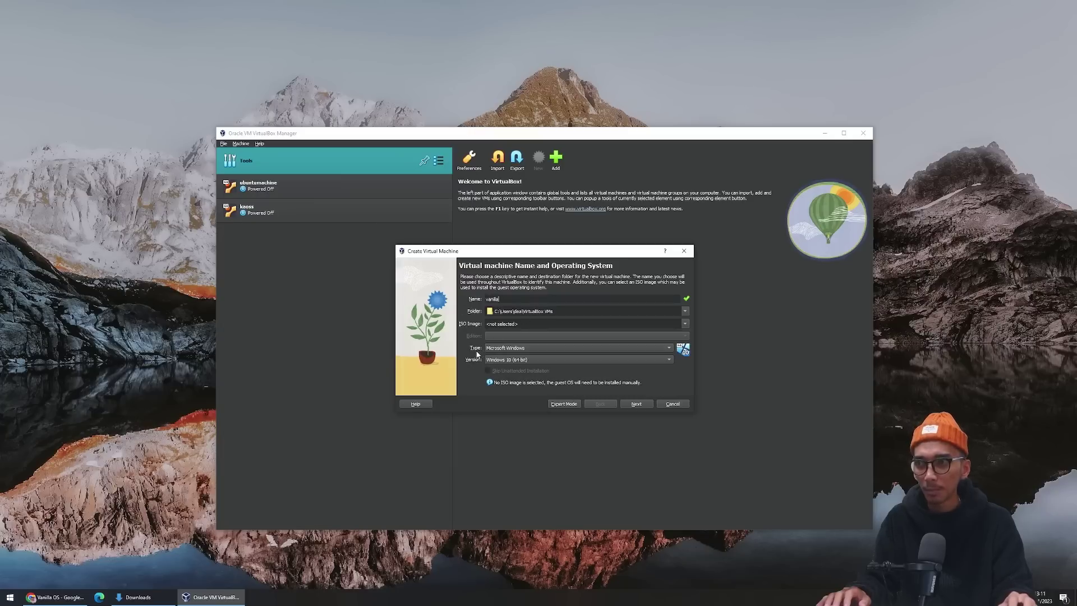
click(503, 349)
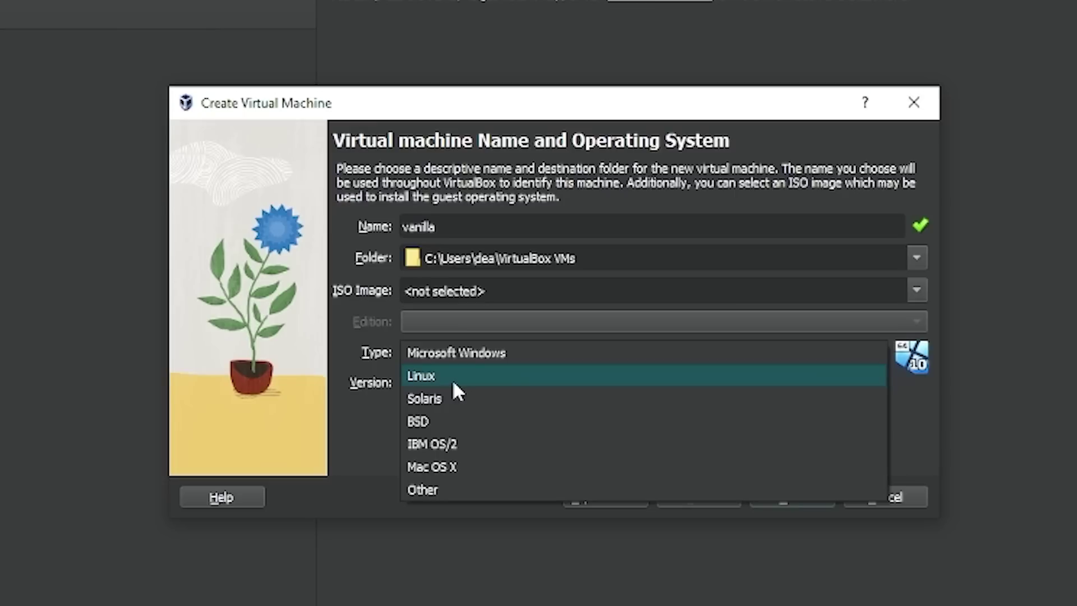
click(507, 357)
click(482, 384)
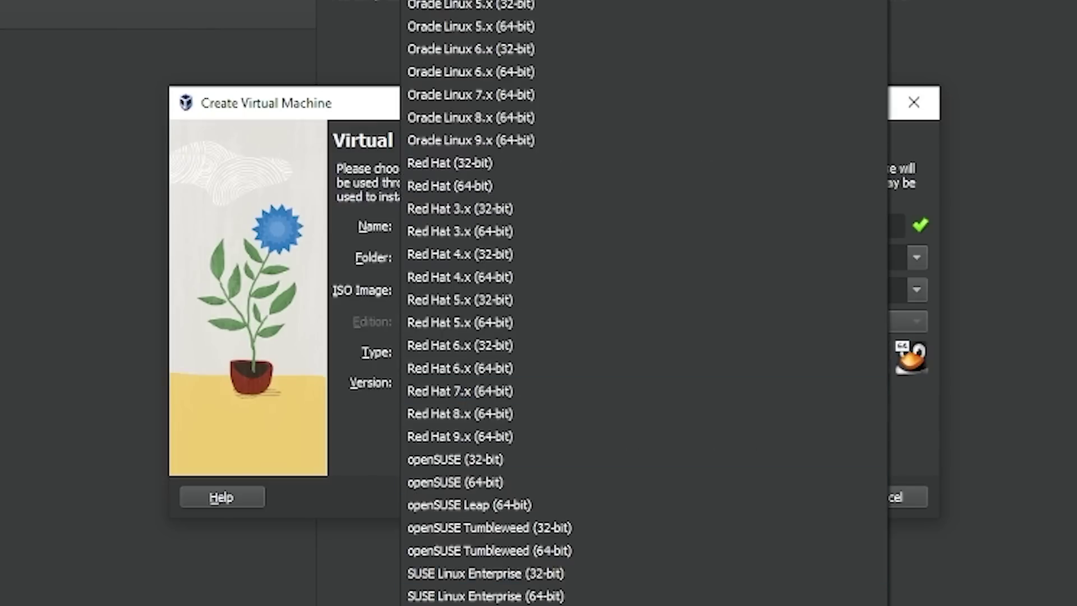
click(415, 490)
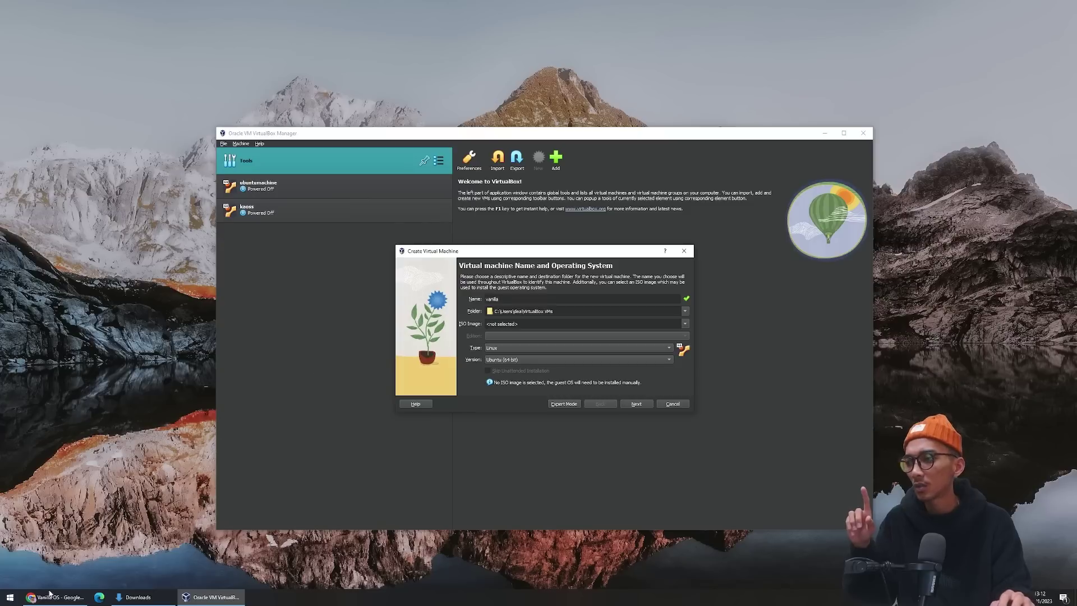
click(56, 597)
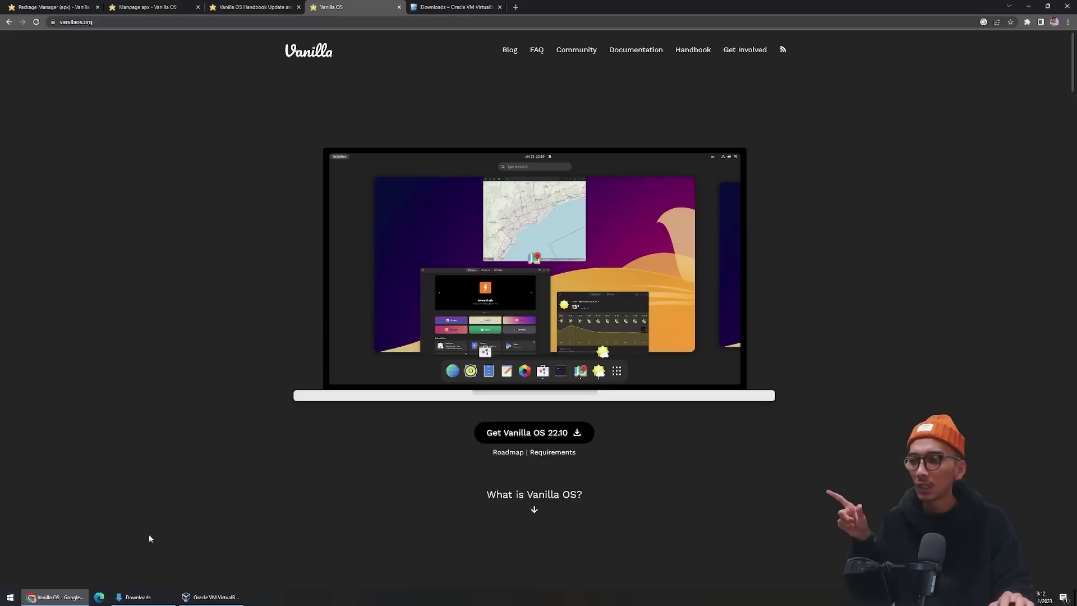
click(208, 597)
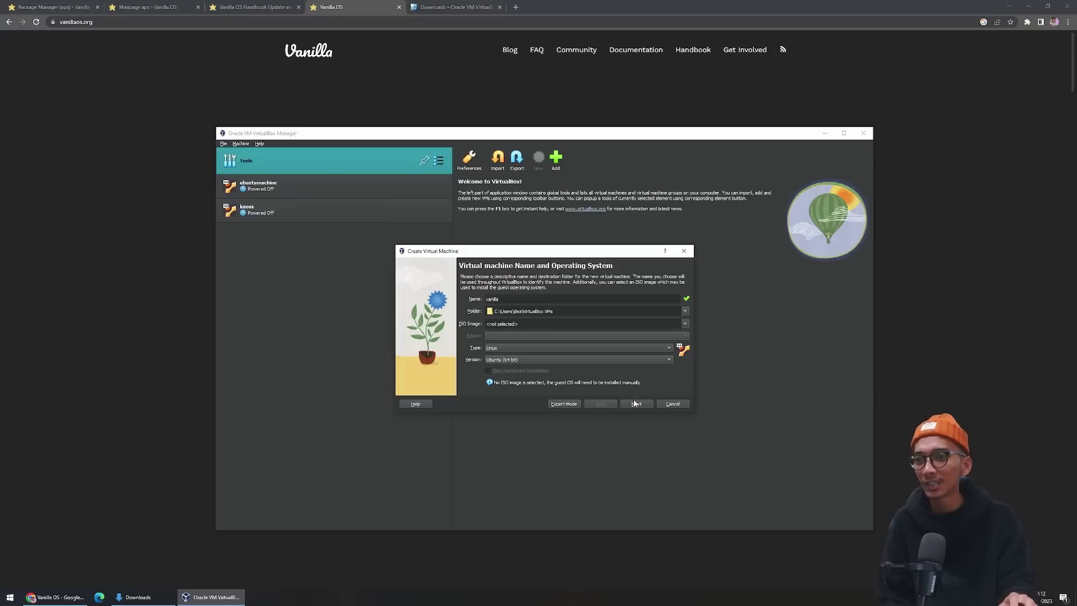
click(635, 404)
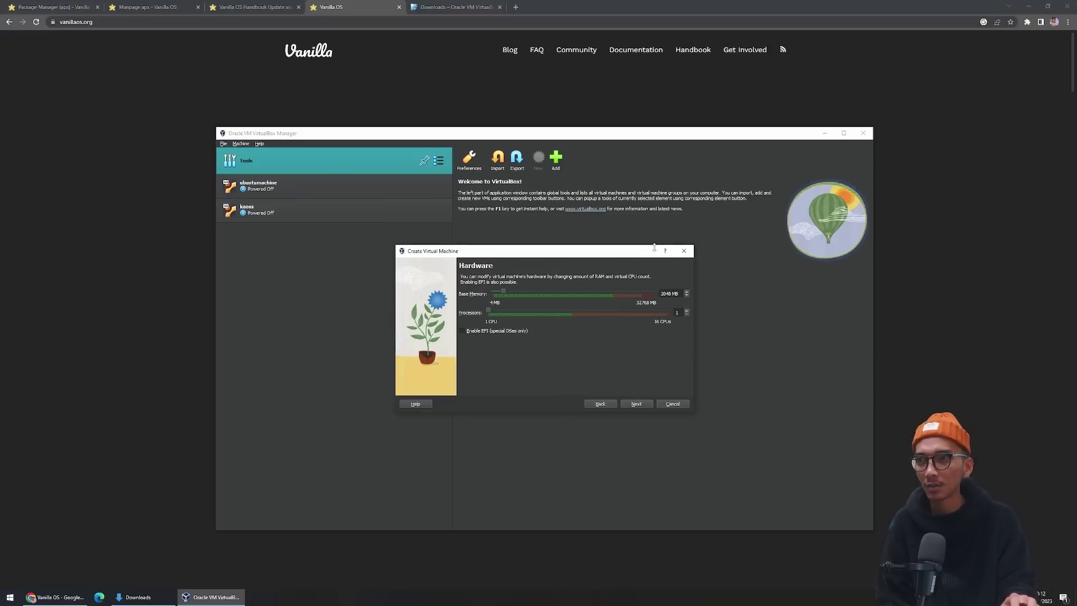
Enlarge the wizard, raise base memory to about 4048 MB with 1 CPU, and continue.
drag(654, 247, 787, 156)
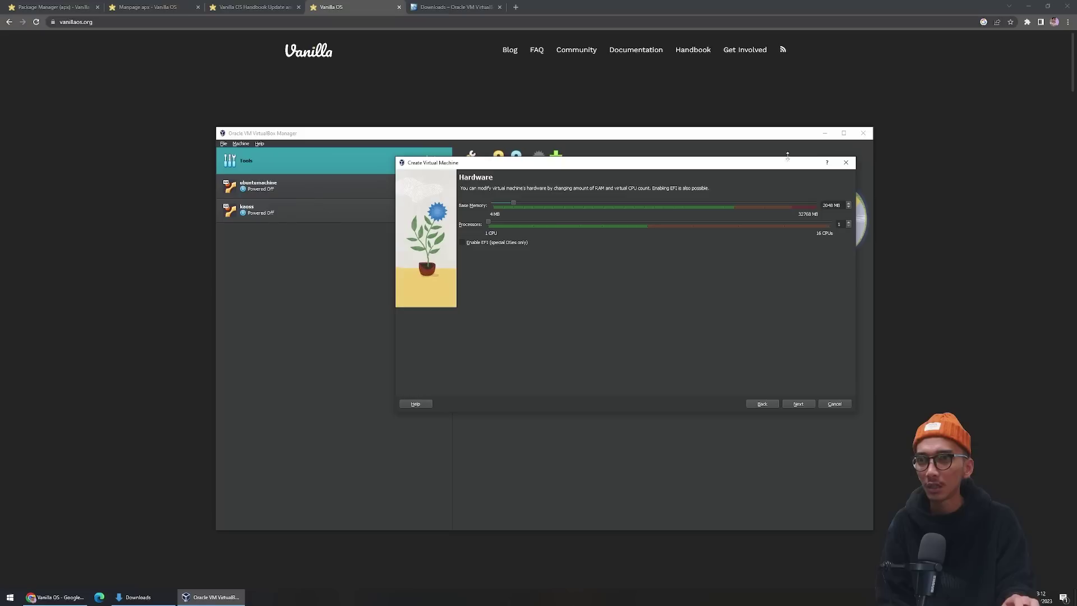
drag(660, 165, 637, 227)
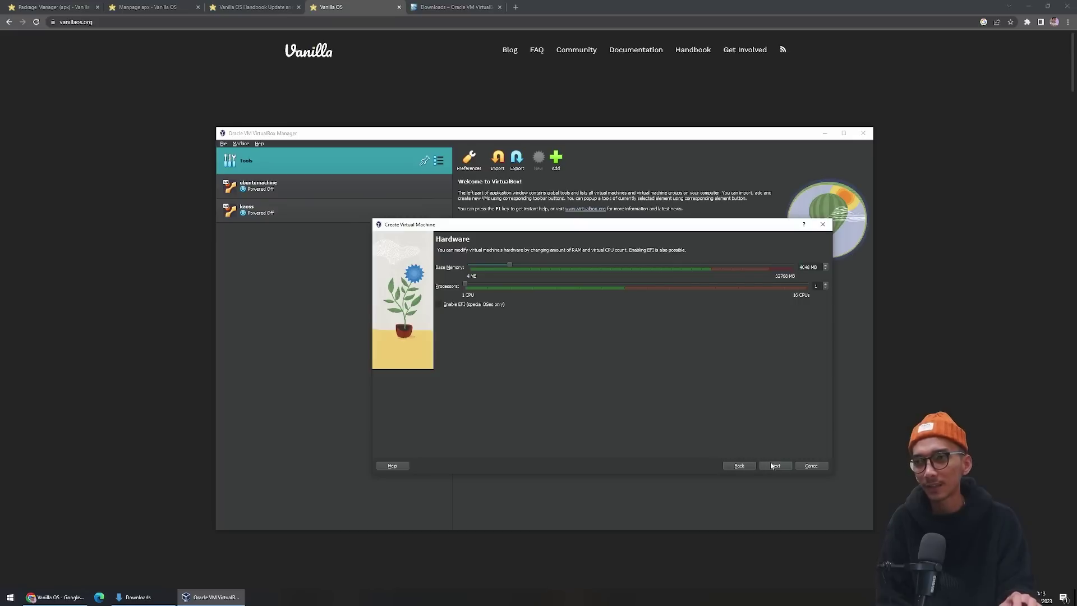
click(773, 466)
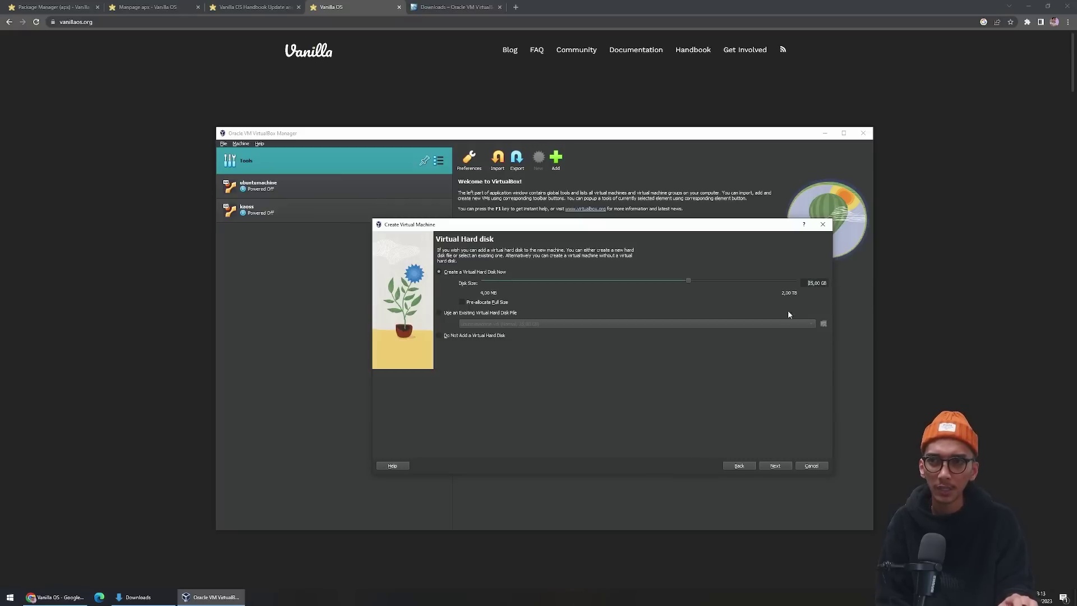
Set the virtual hard disk size to 65 GB and continue to the Summary page.
key(Delete)
text(5)
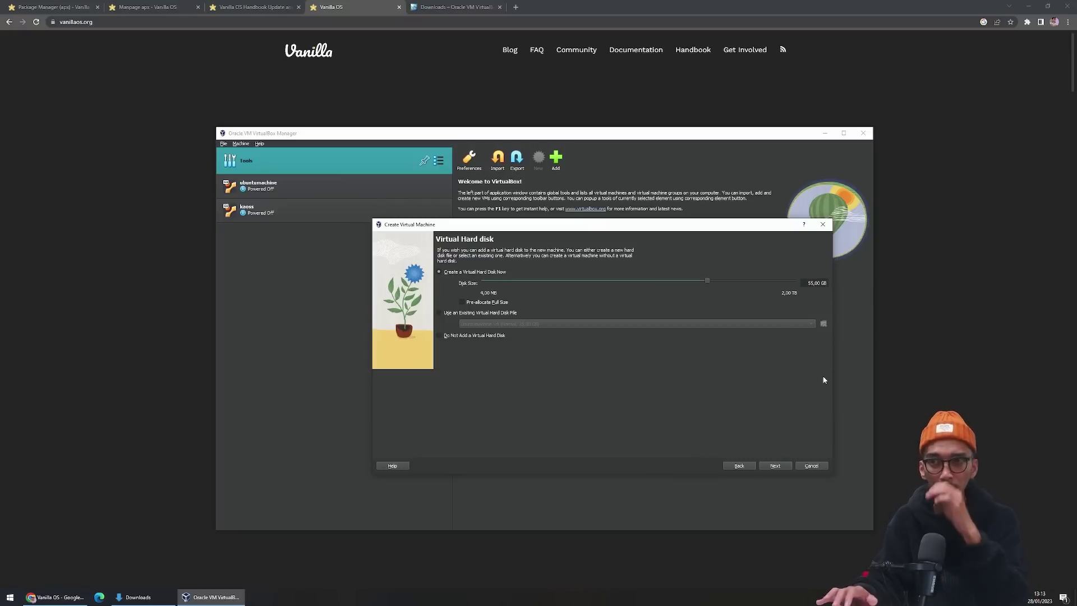
key(Delete)
text(6)
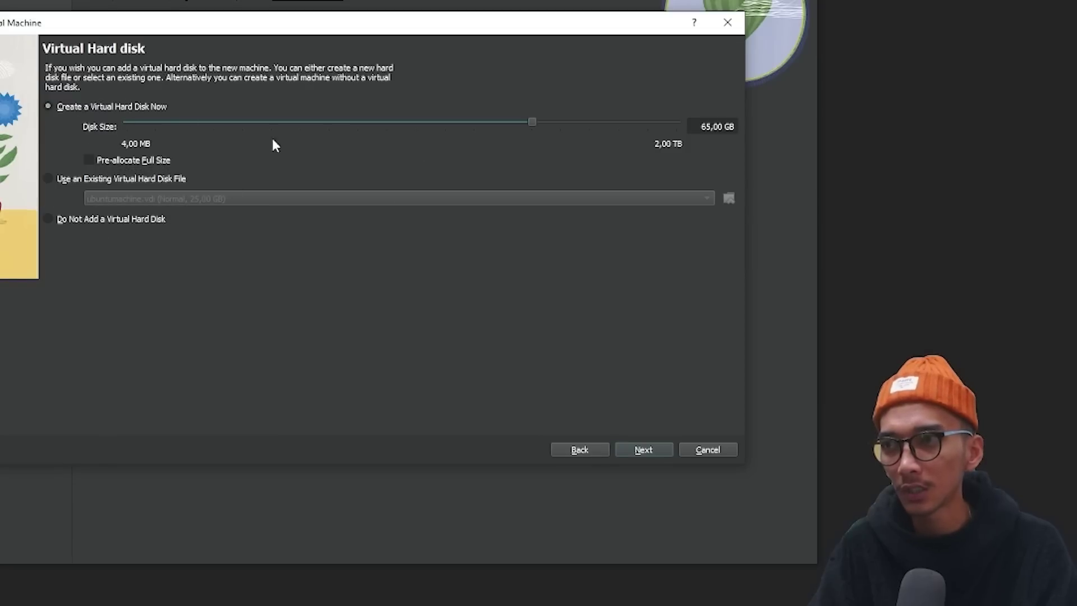
click(639, 451)
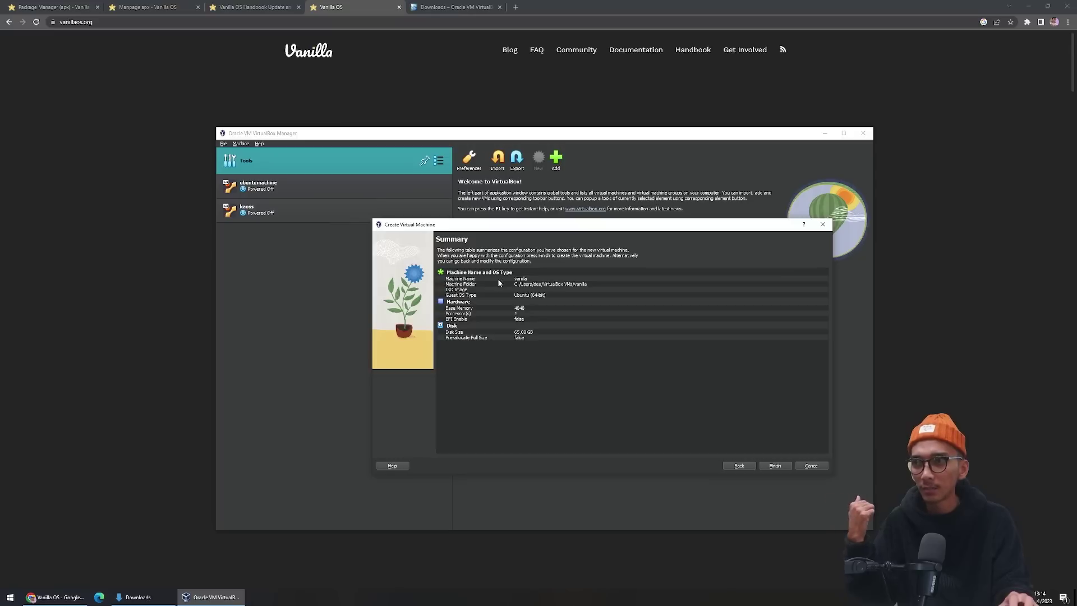
click(774, 466)
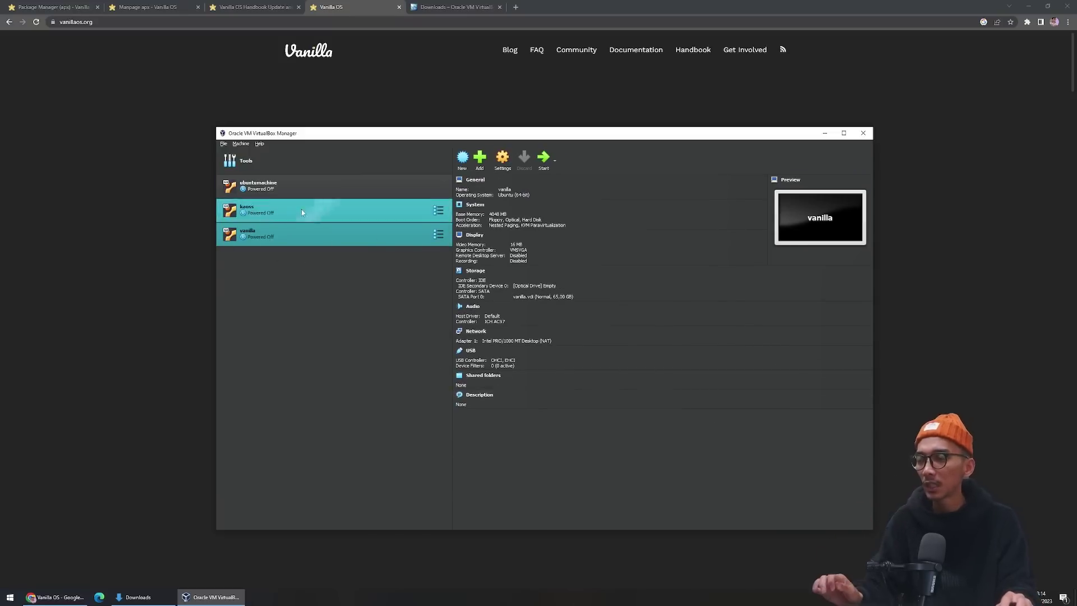
click(842, 134)
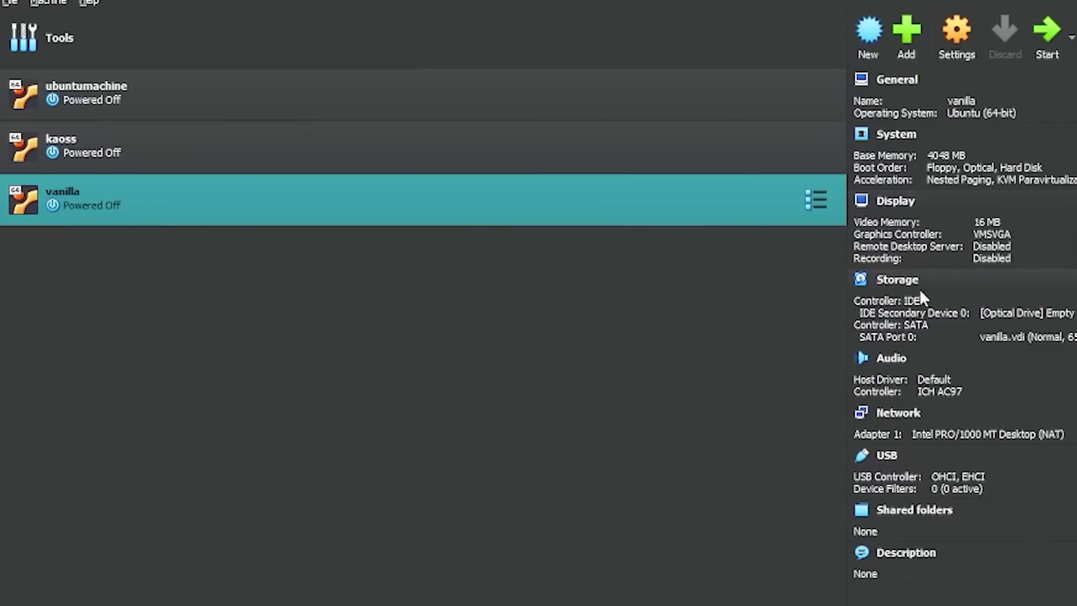
click(965, 42)
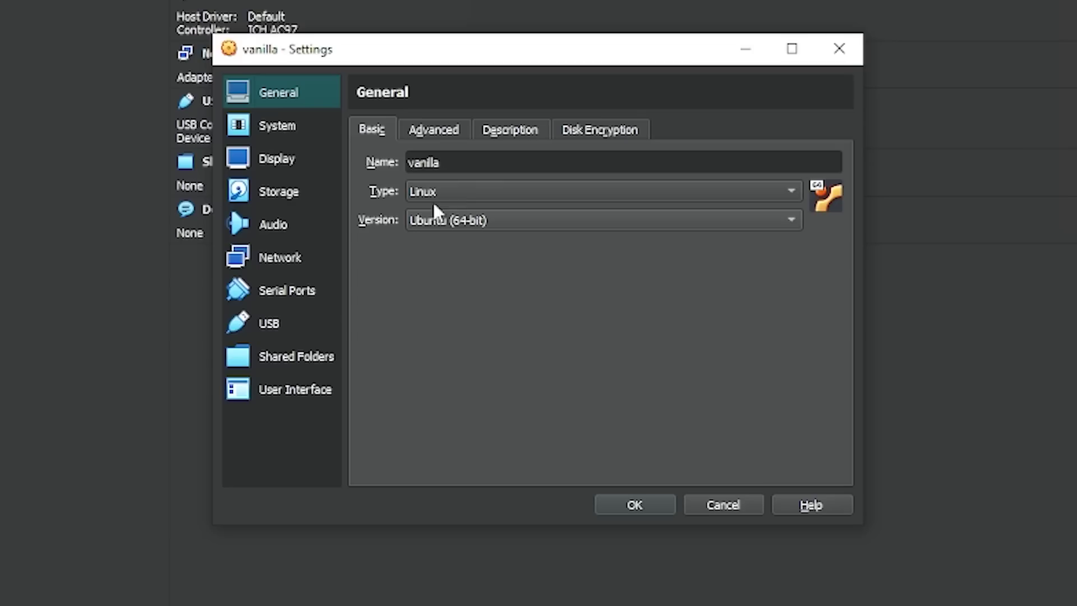
In Storage settings, select the empty optical drive and mark it as Live CD/DVD.
click(271, 194)
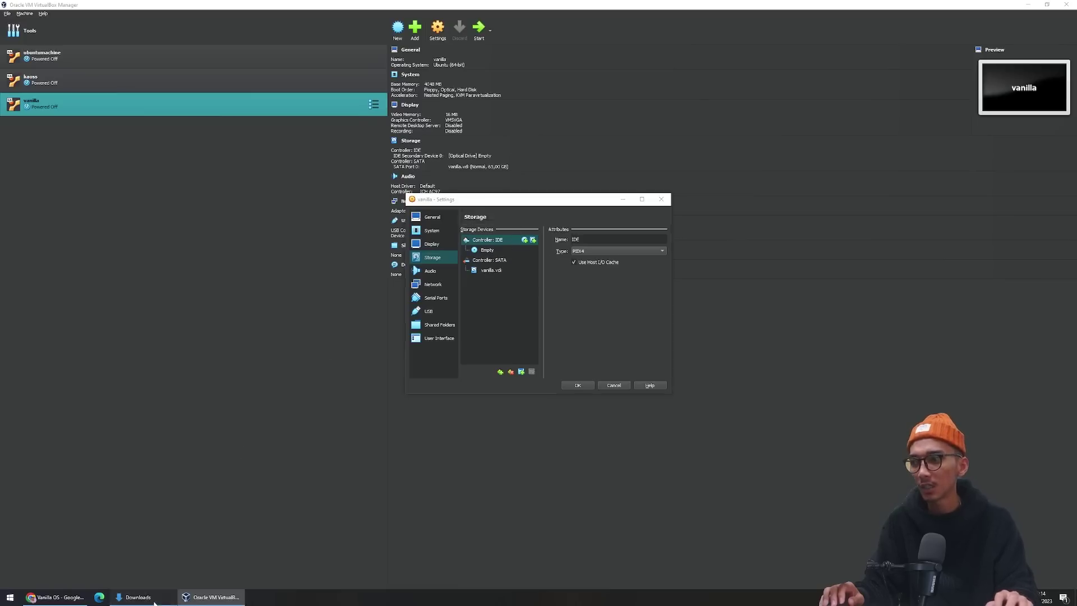
click(137, 596)
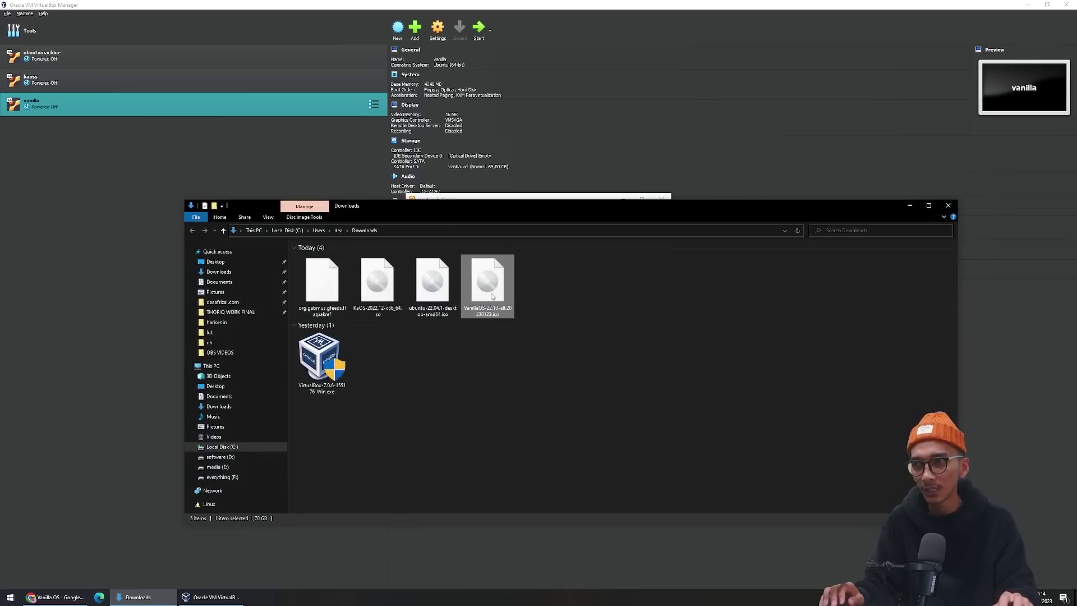
click(909, 205)
click(480, 250)
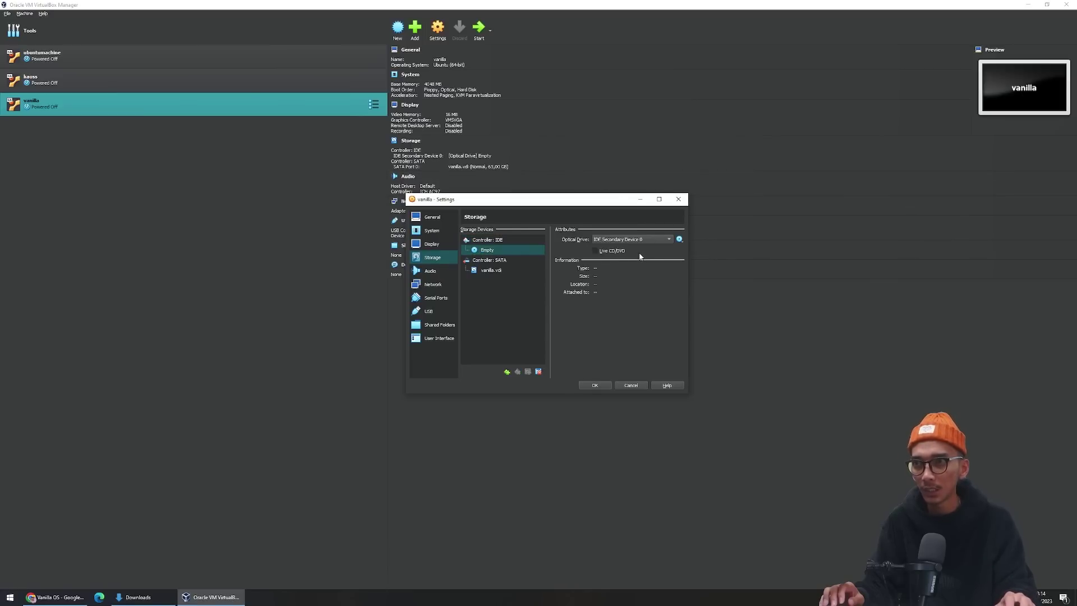
click(594, 250)
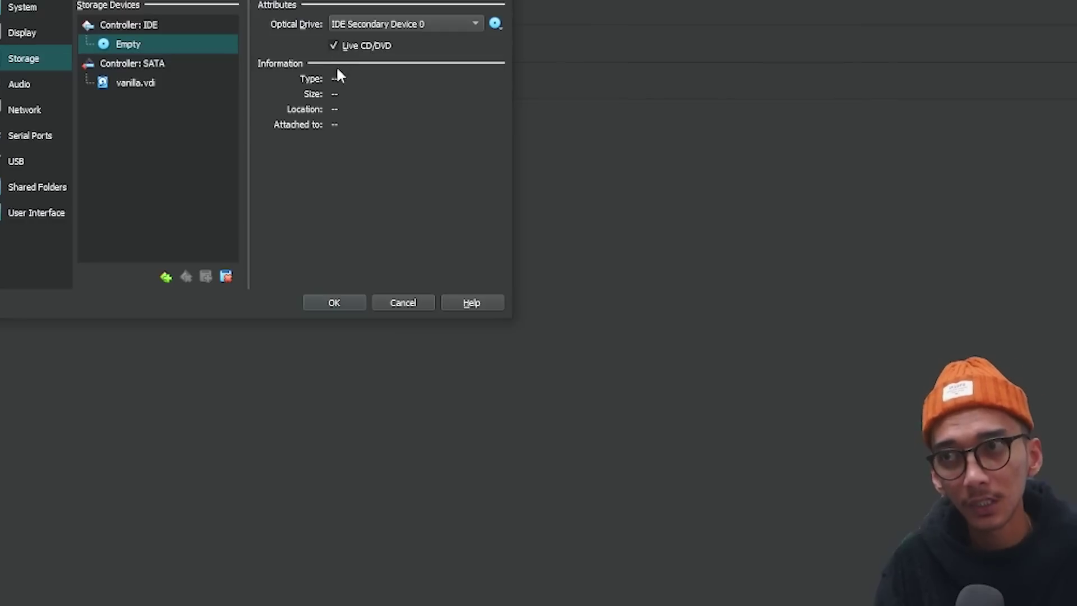
Load VanillaOS-22.10-all.20230123.iso into the optical drive, save the settings, and start the VM.
click(495, 23)
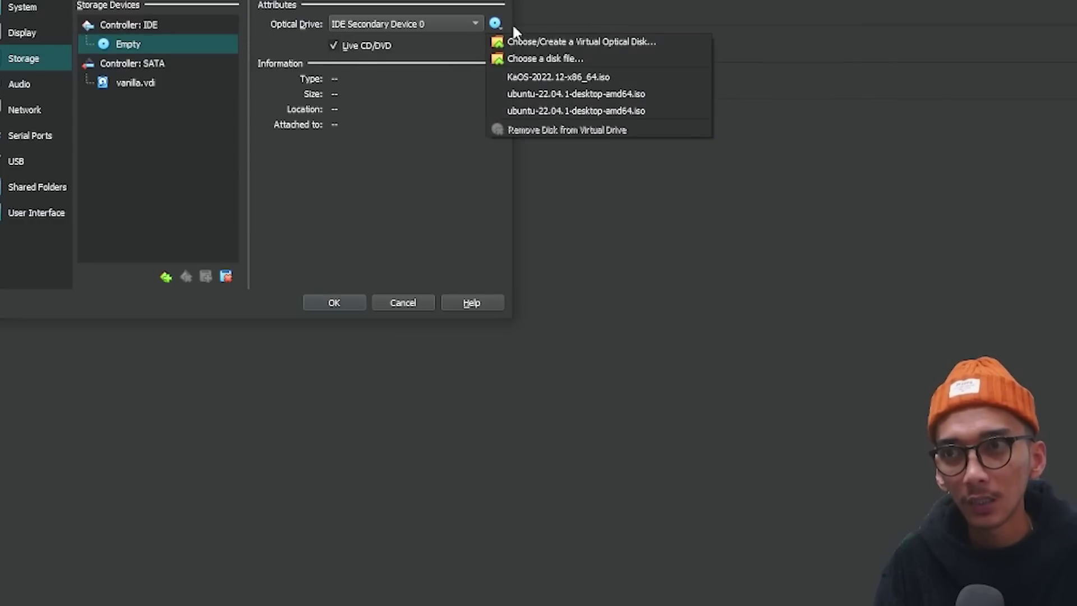
click(562, 58)
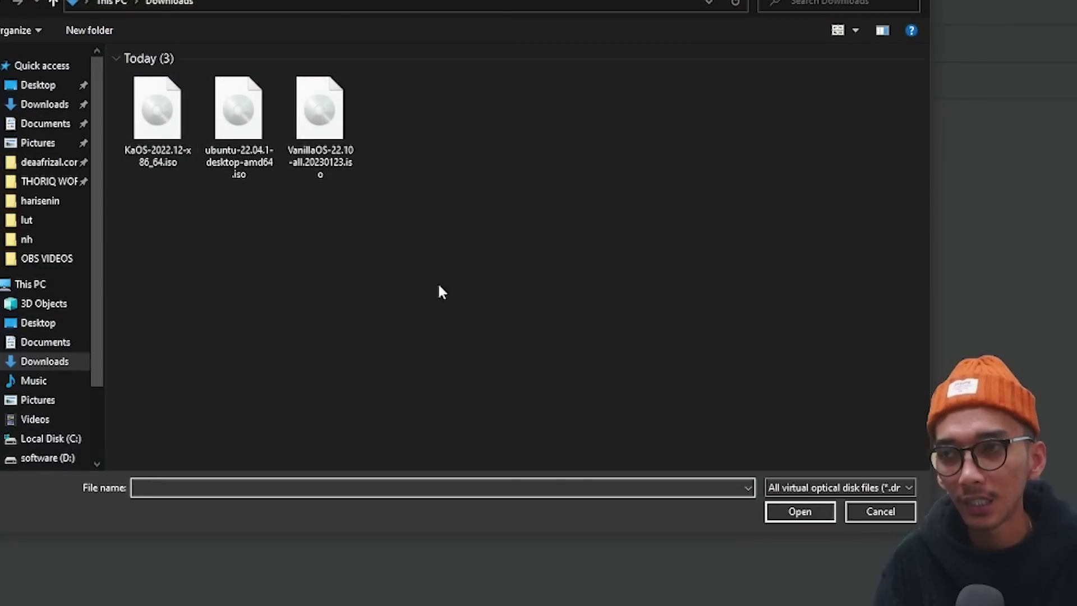
click(320, 112)
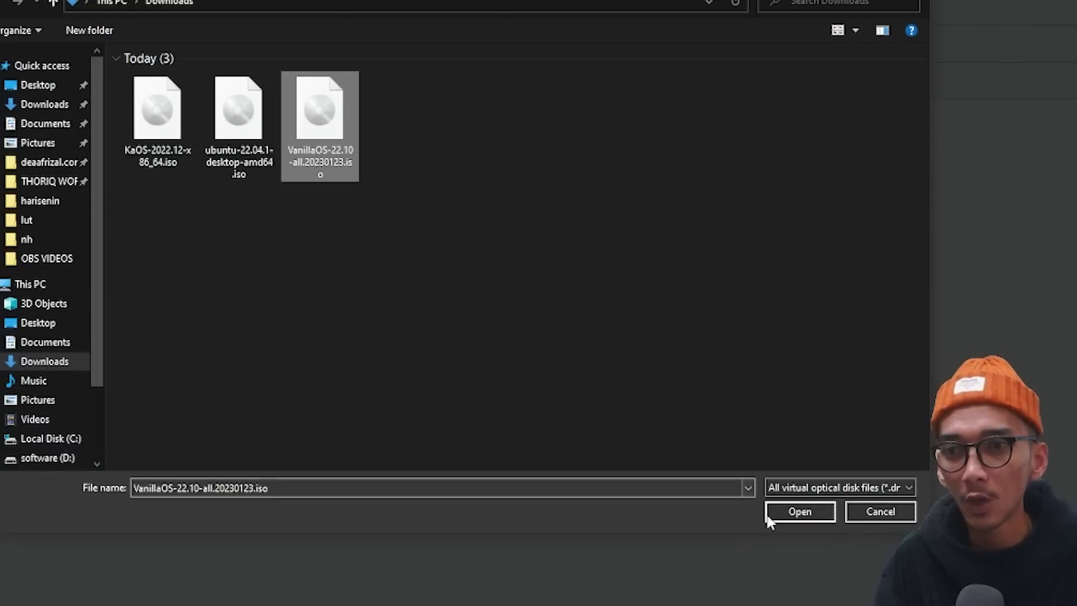
click(779, 516)
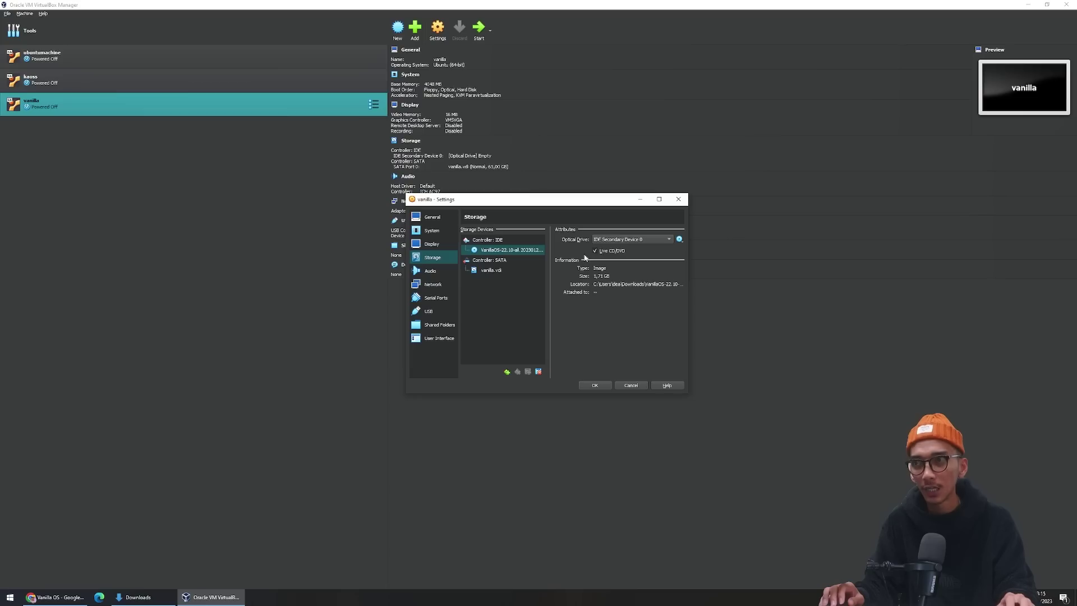
click(595, 386)
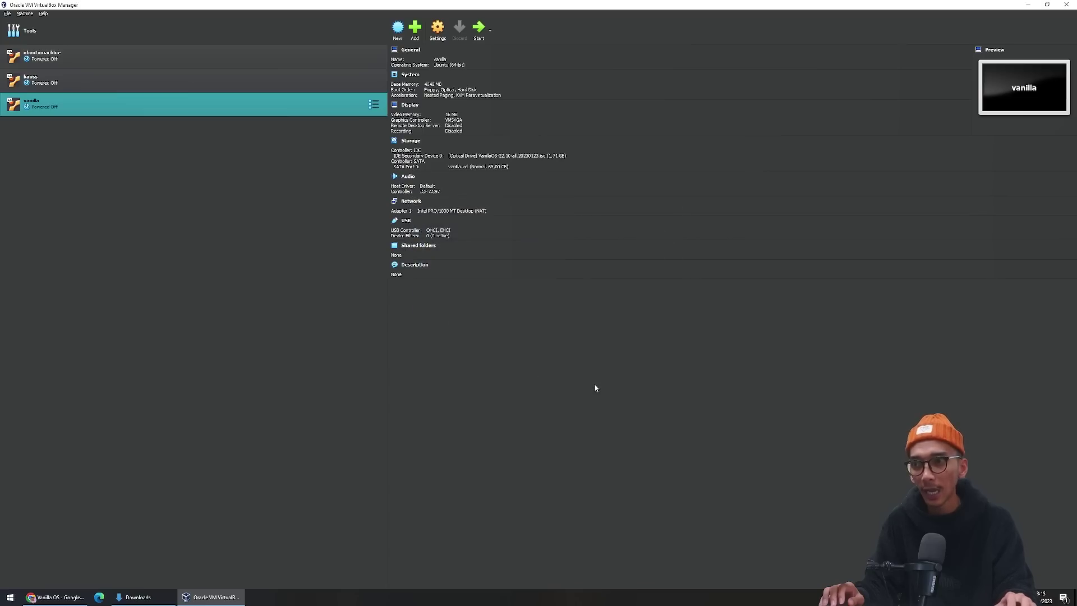
click(478, 31)
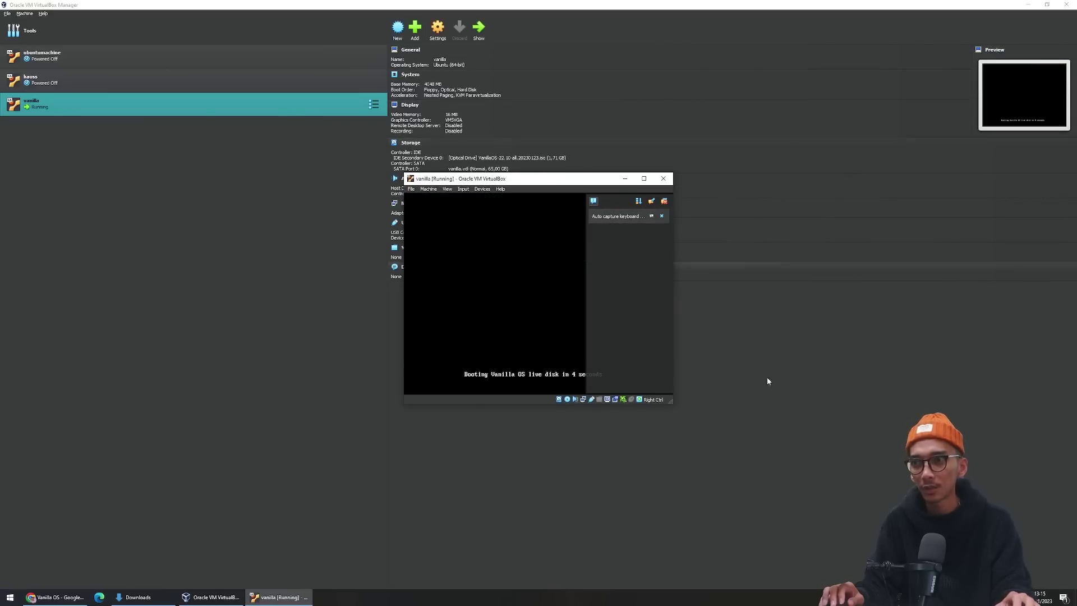
Let Vanilla OS boot live in a maximized VM window, then leave fullscreen with Right Ctrl+F.
click(643, 178)
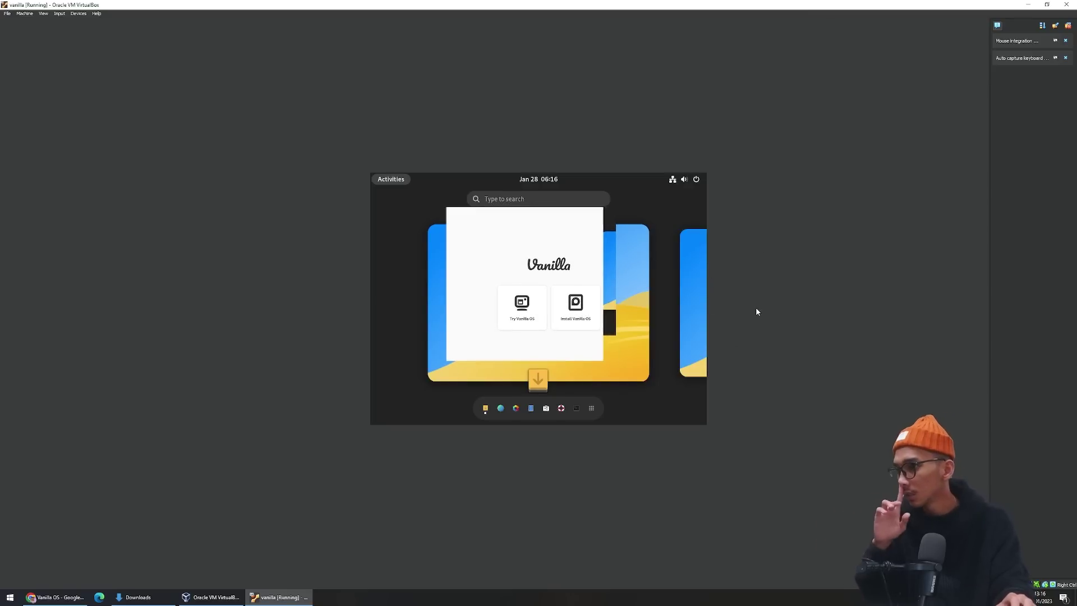
key(Control_R+f)
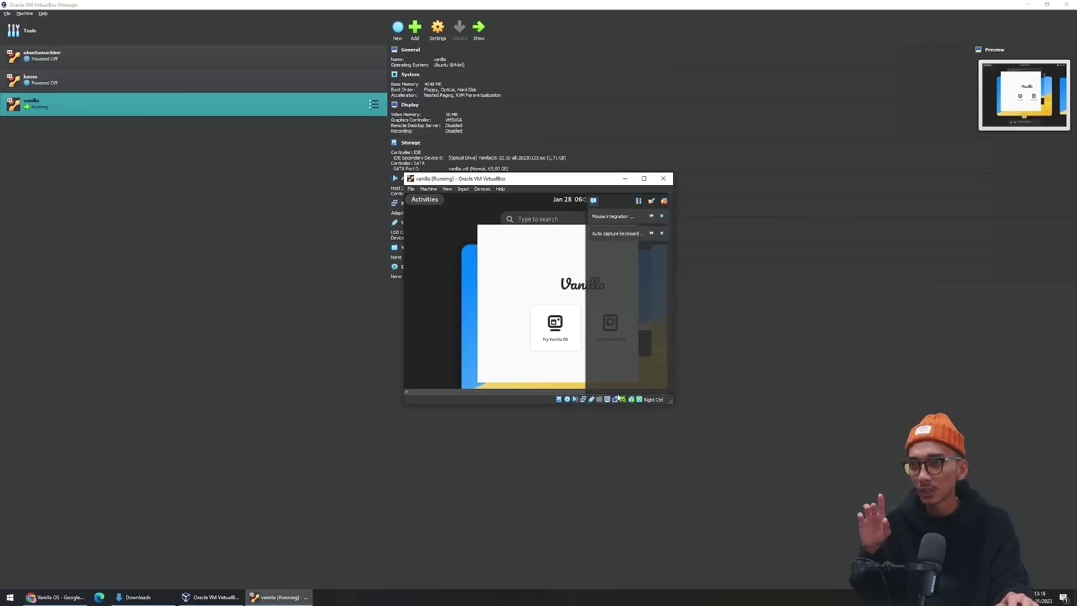
click(452, 188)
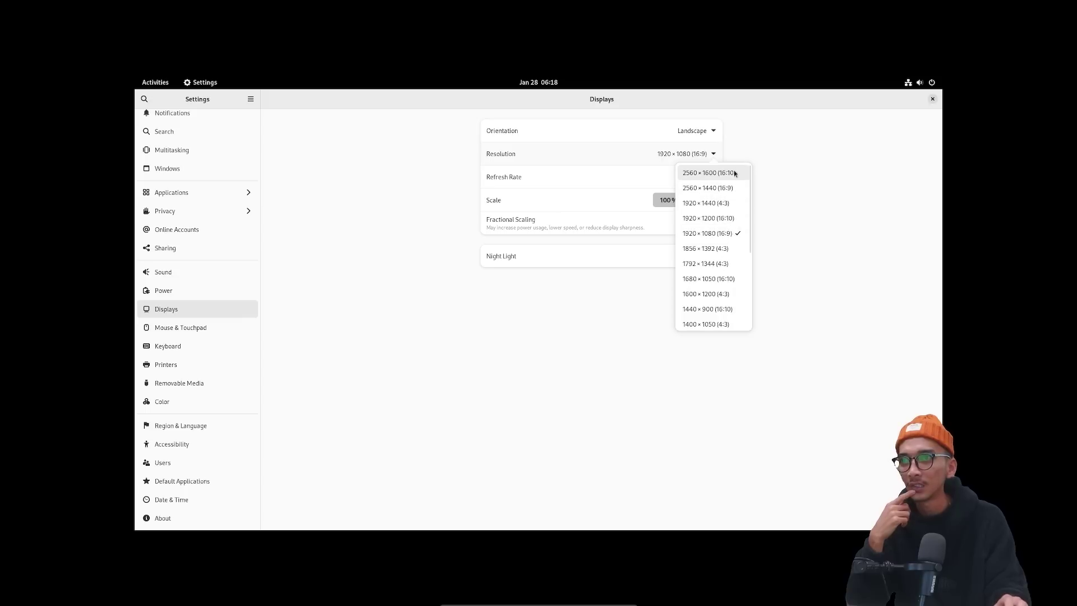
Apply a new resolution and 200% display scale in Displays, keeping the changes.
click(729, 188)
click(922, 99)
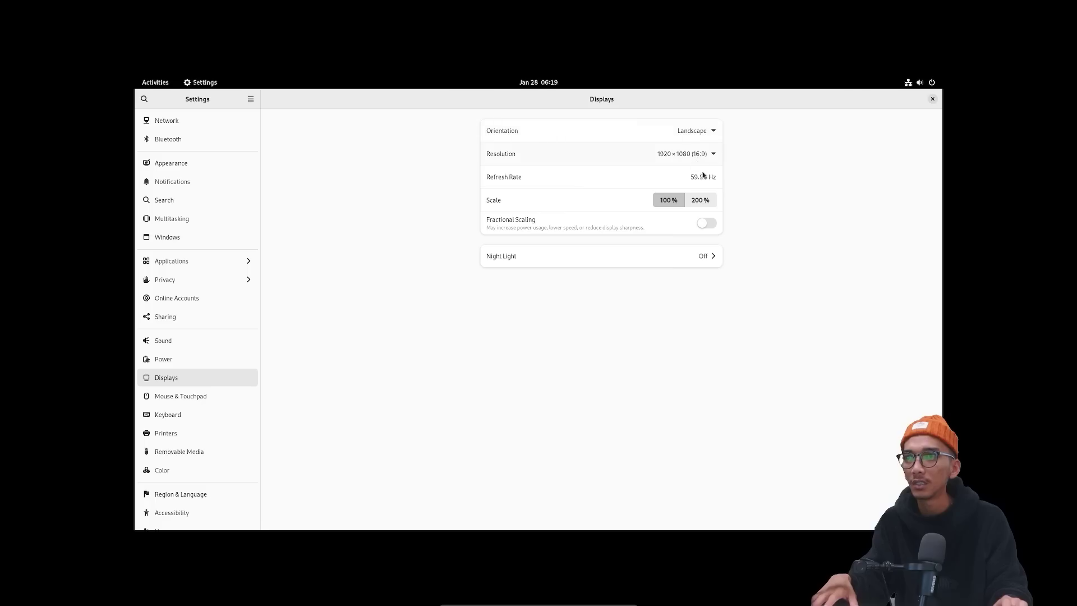
click(700, 201)
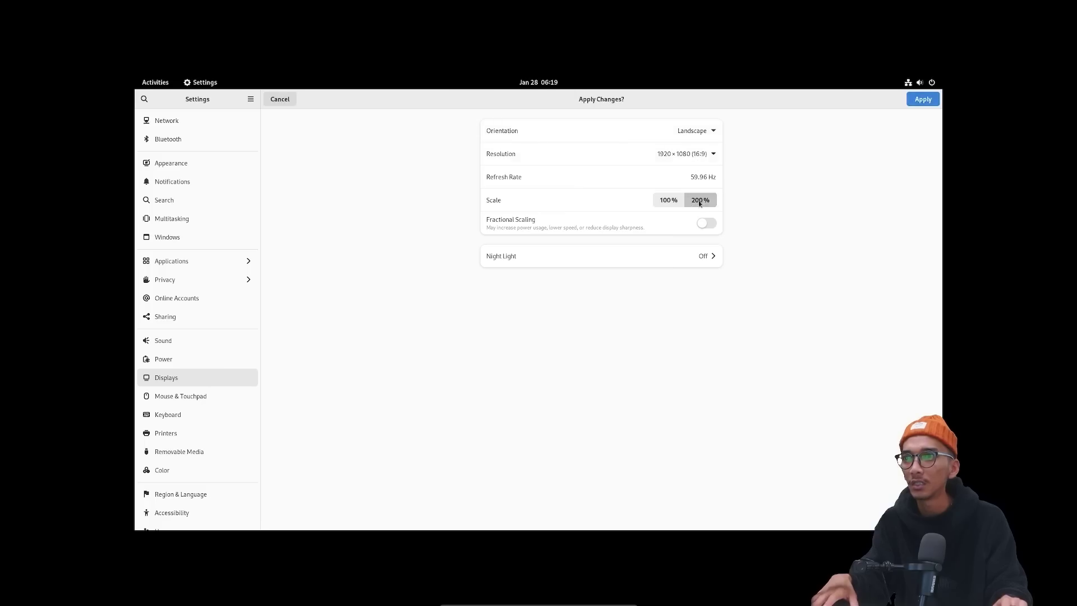
click(918, 104)
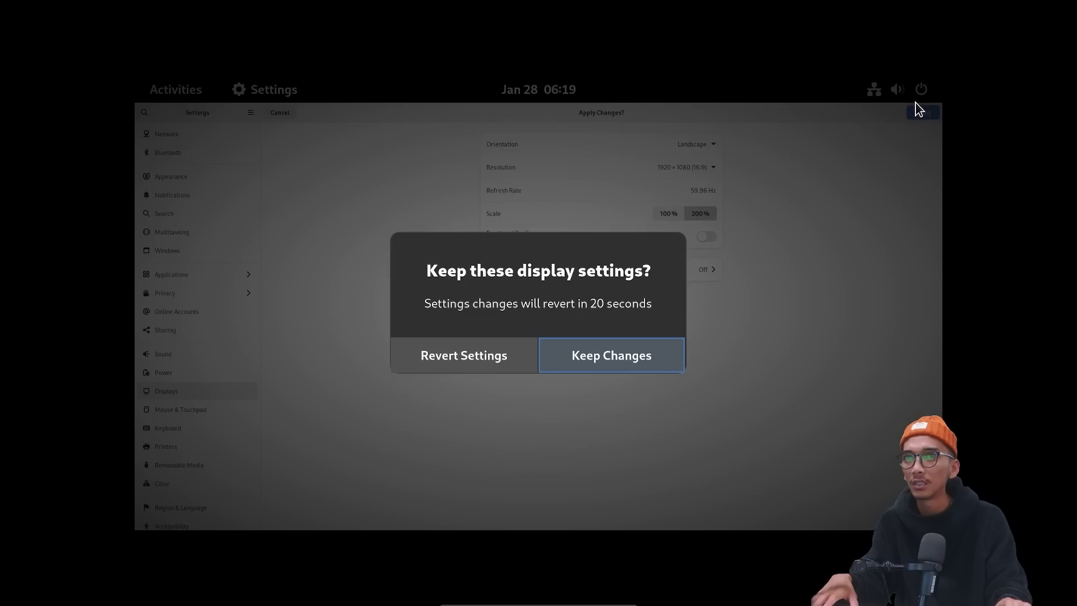
click(613, 357)
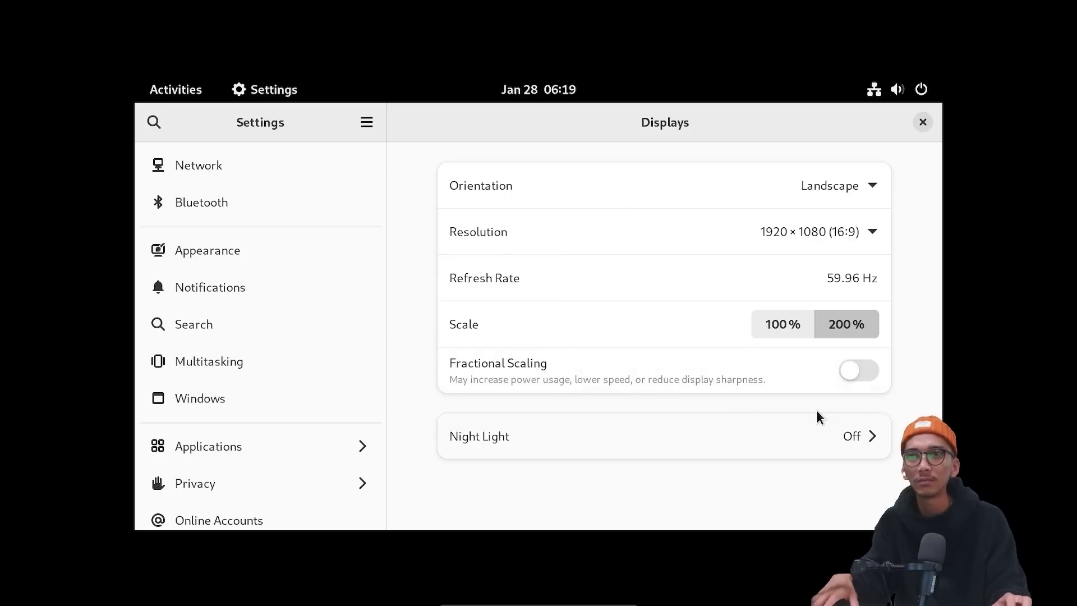
click(557, 178)
click(603, 144)
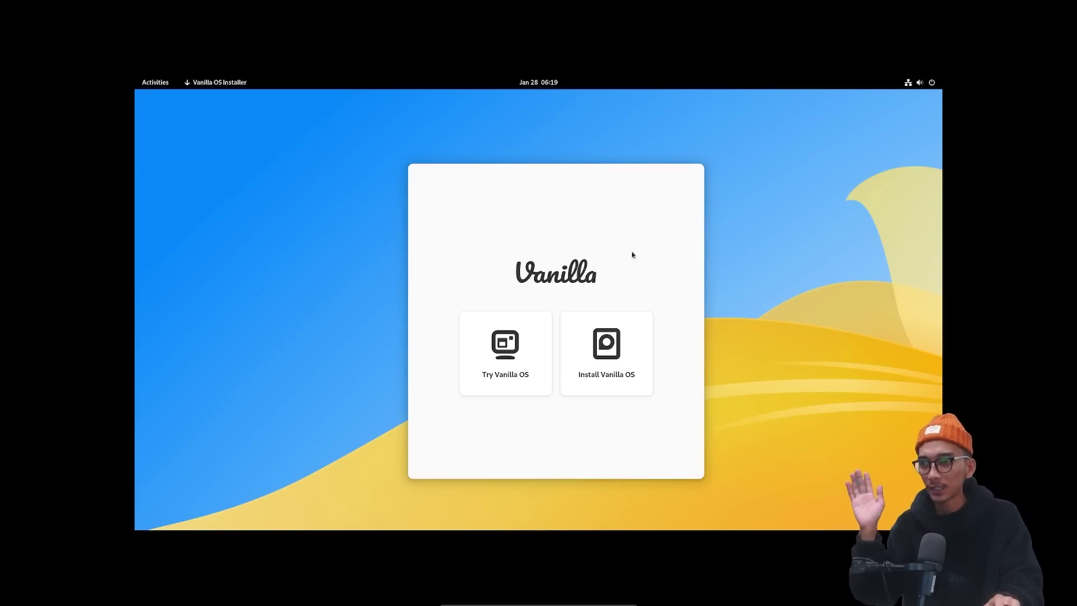
Start the install, choose English (United Kingdom), accept the keyboard layout, and reach Date & Time.
click(607, 351)
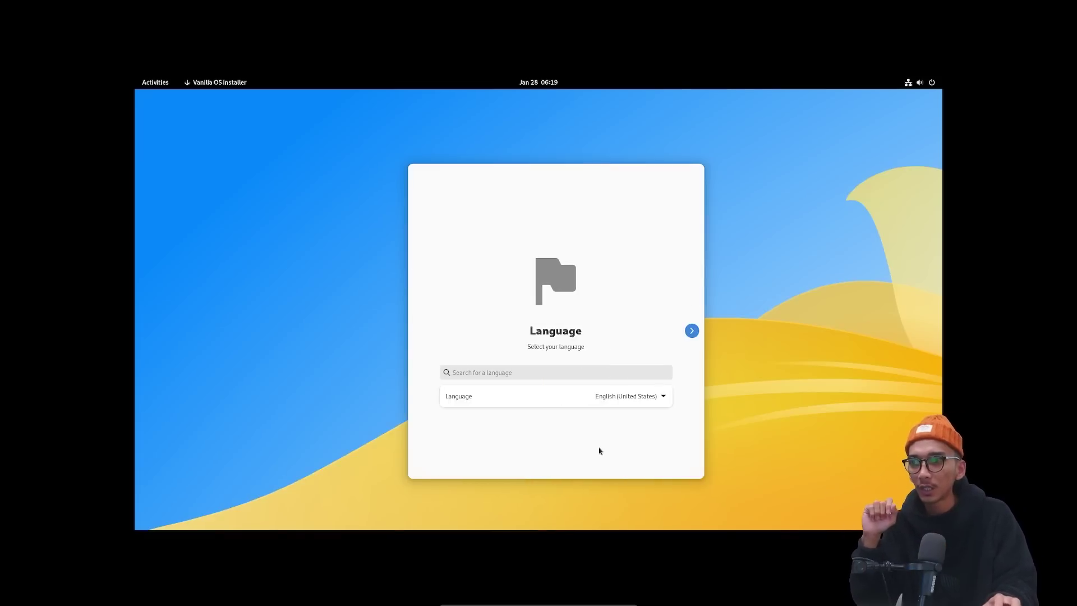
click(588, 373)
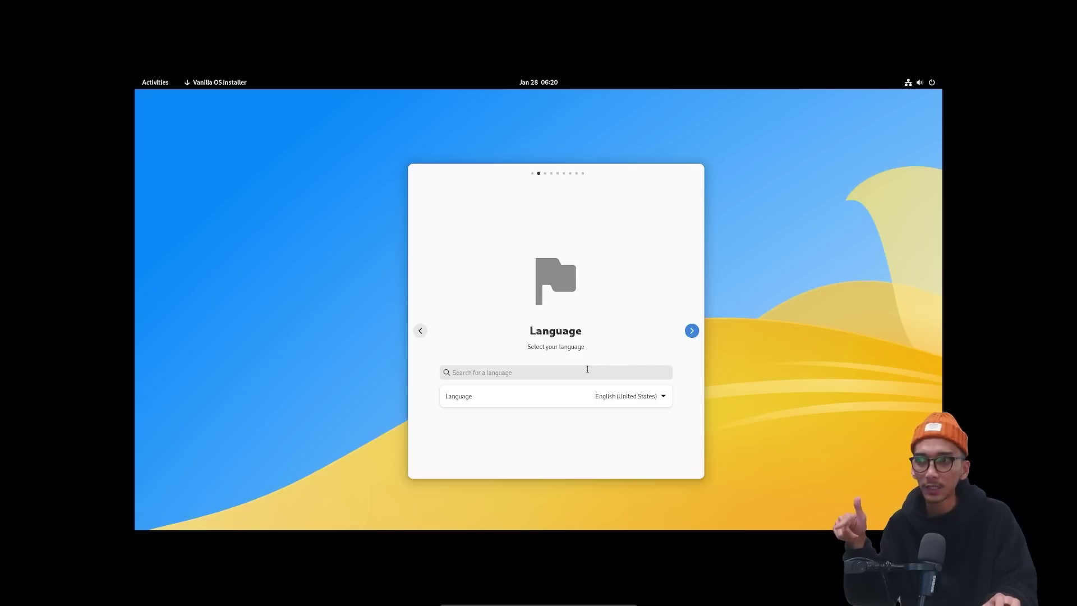
text(indonesia)
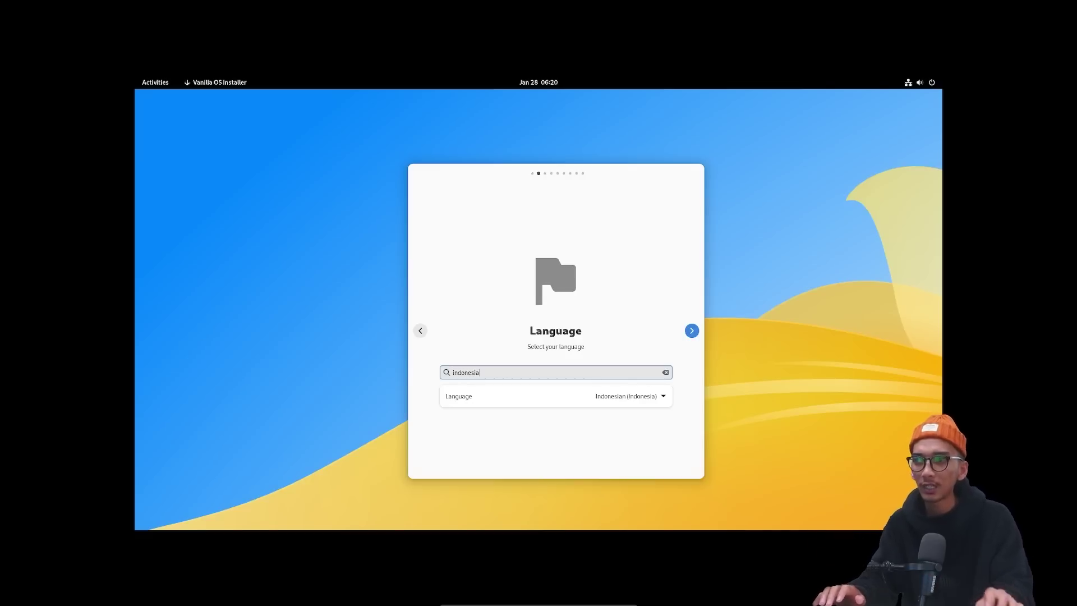
key(ctrl+a)
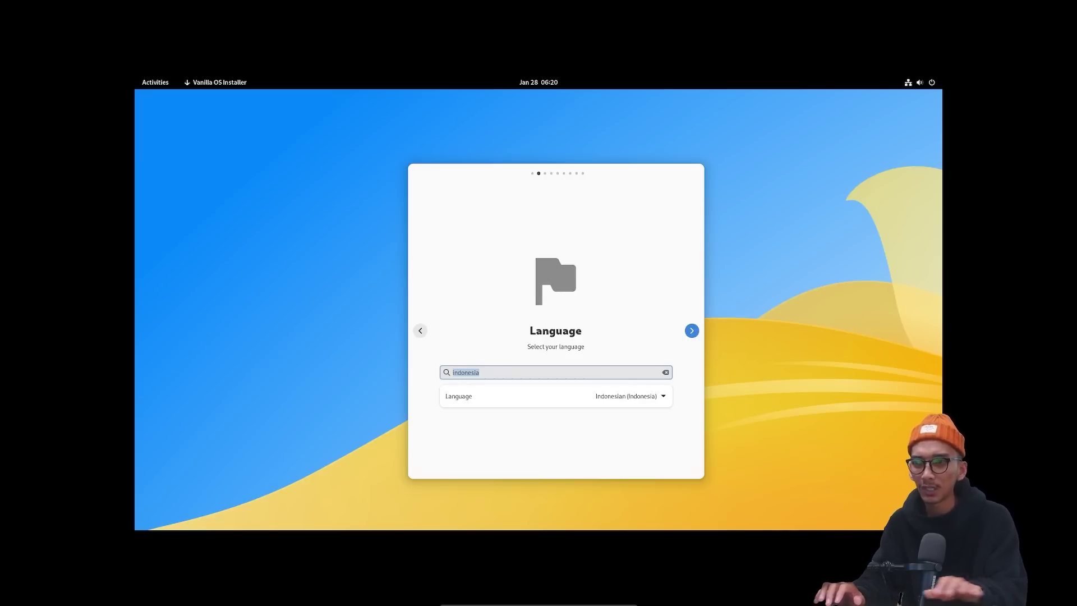
text(engl)
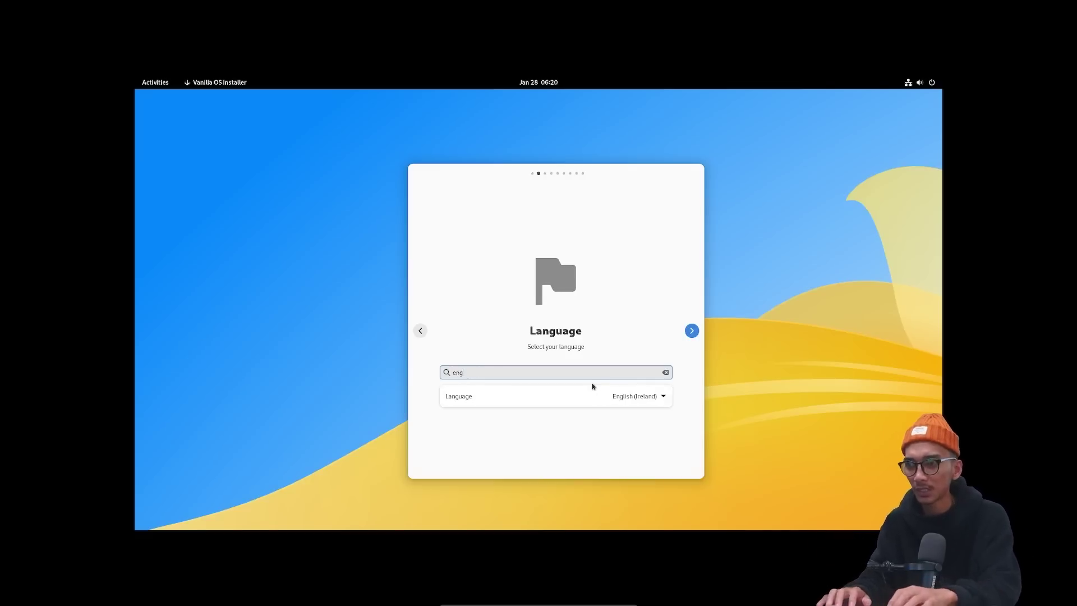
click(631, 398)
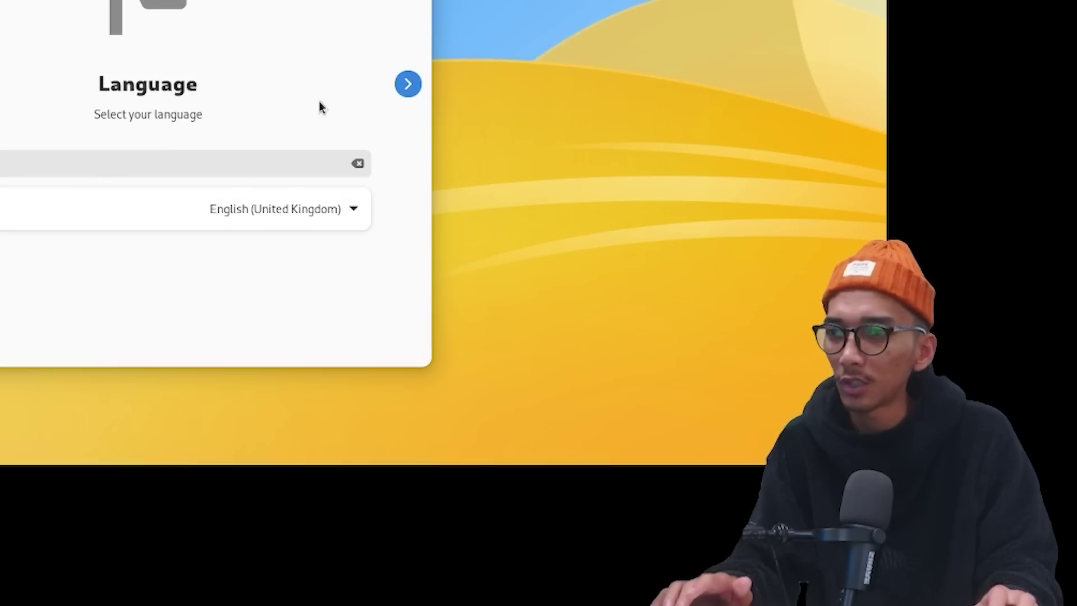
click(406, 87)
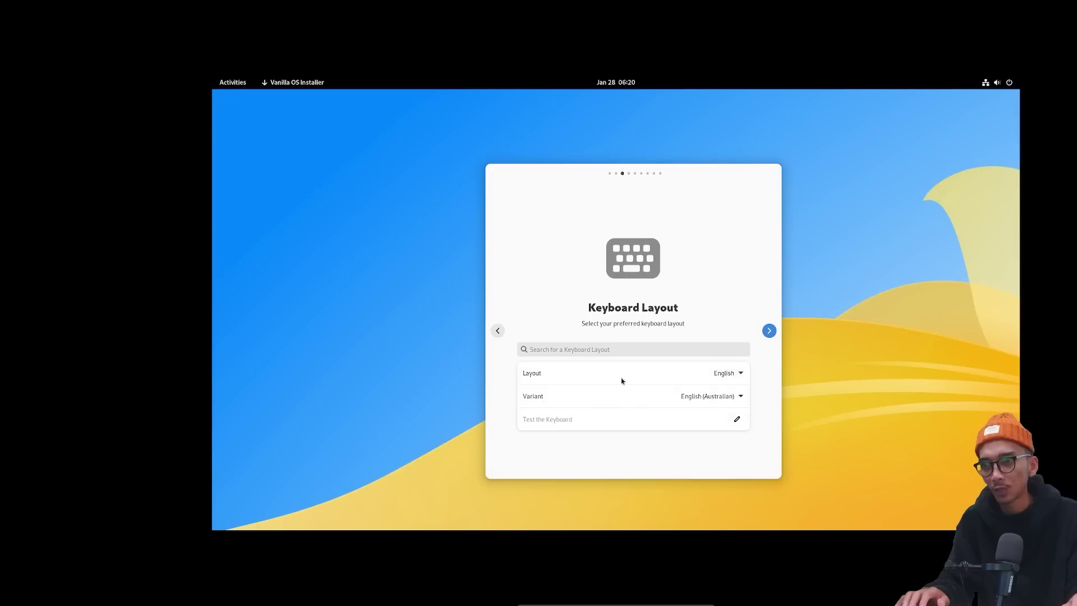
click(768, 330)
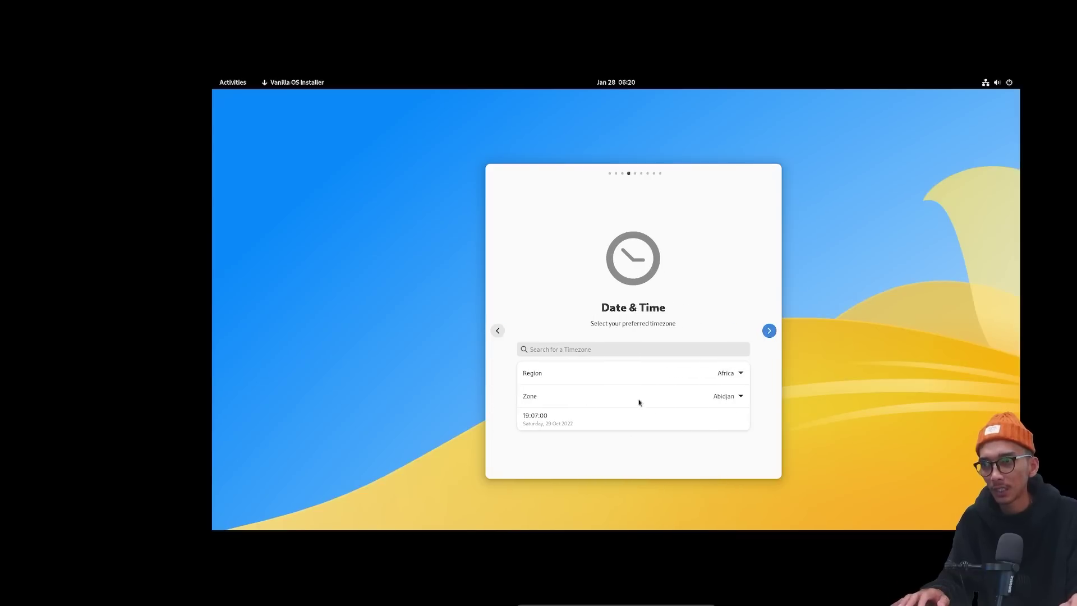
Set the installer timezone to Asia/Bangkok.
click(718, 374)
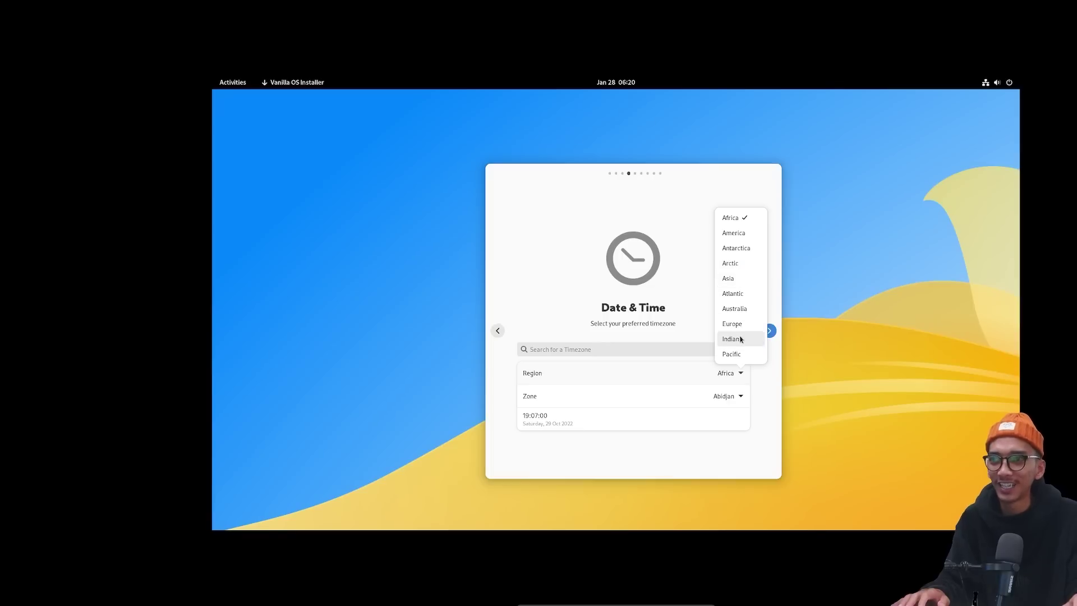
click(728, 278)
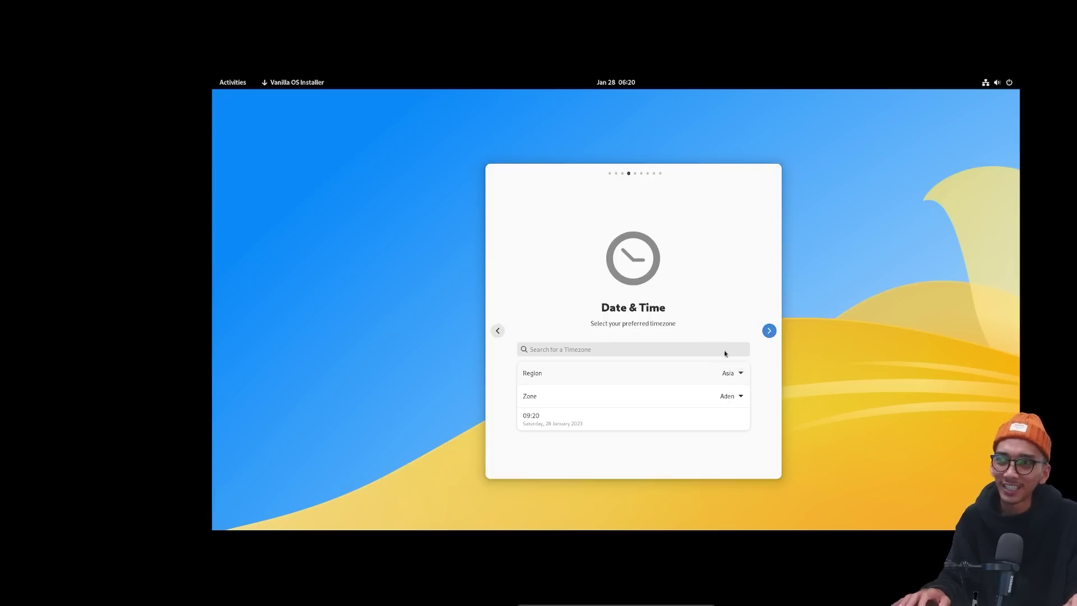
click(728, 396)
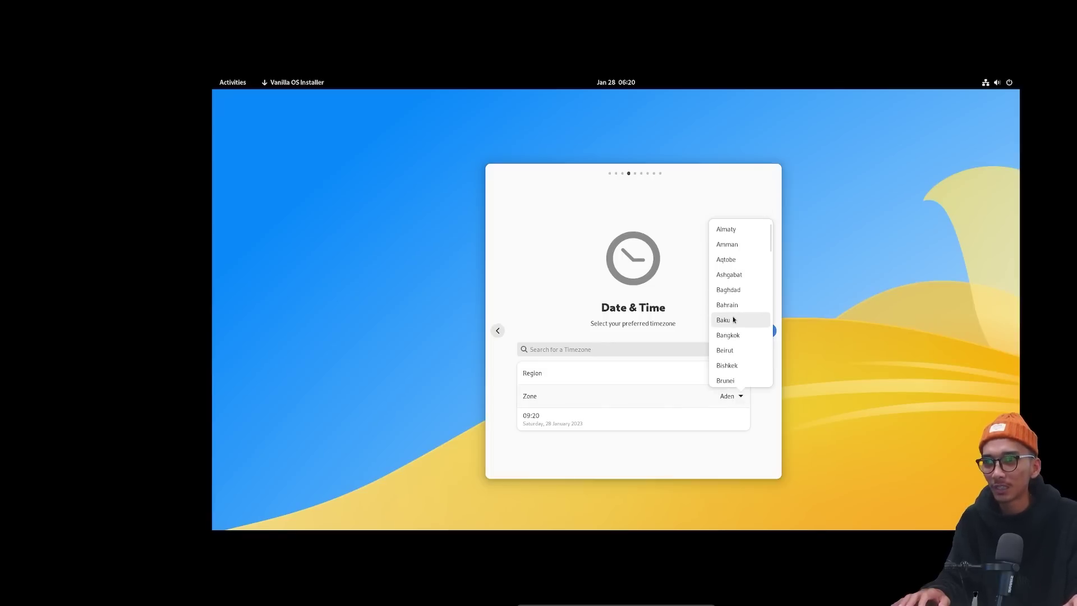
click(737, 337)
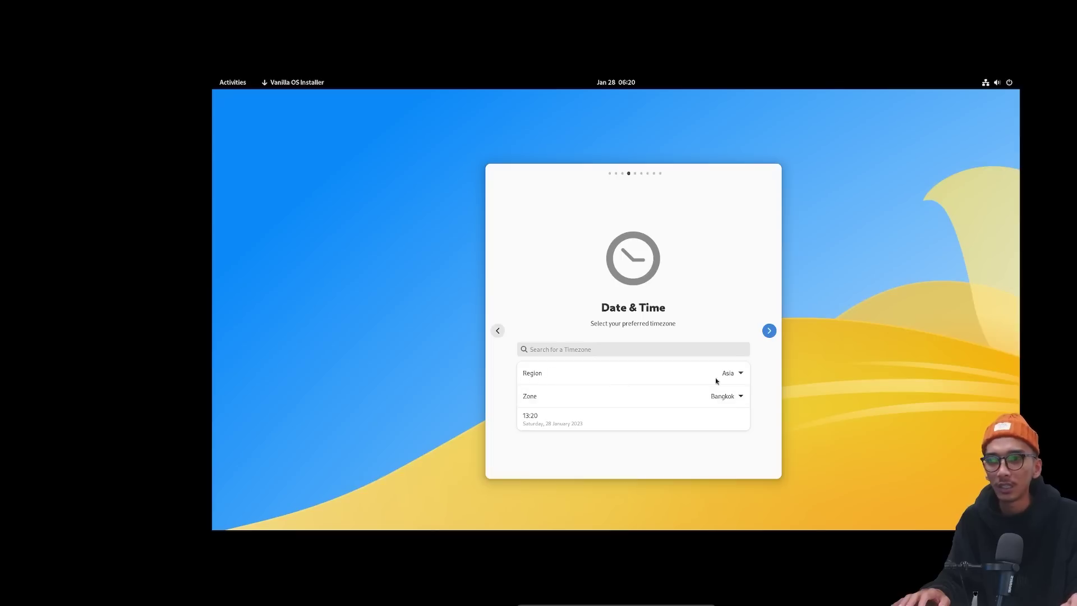
click(768, 332)
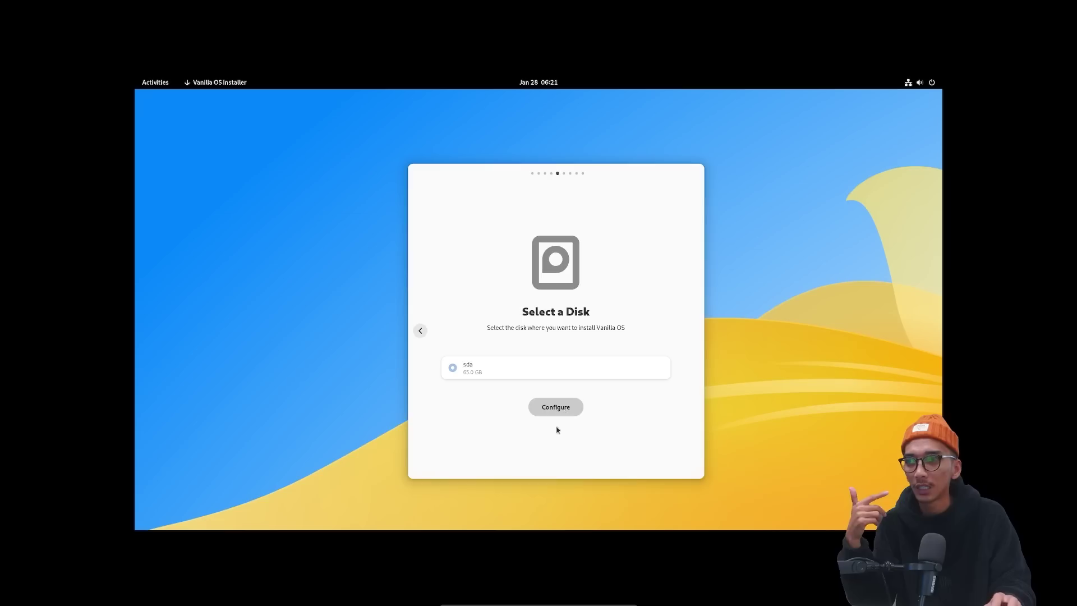
Use the entire sda disk for the installation and confirm the disk changes.
click(235, 230)
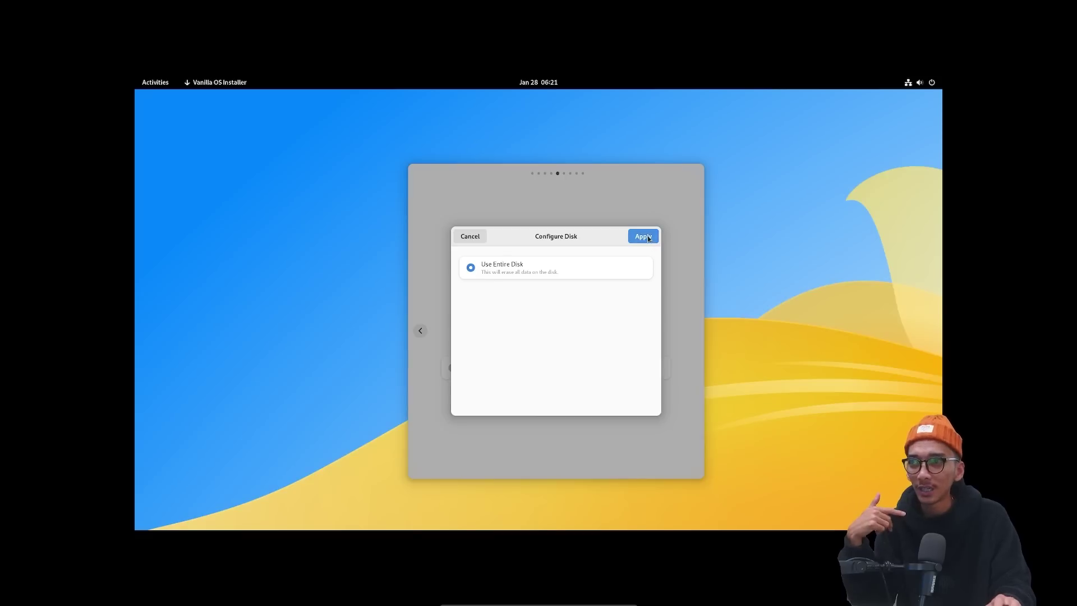
click(648, 237)
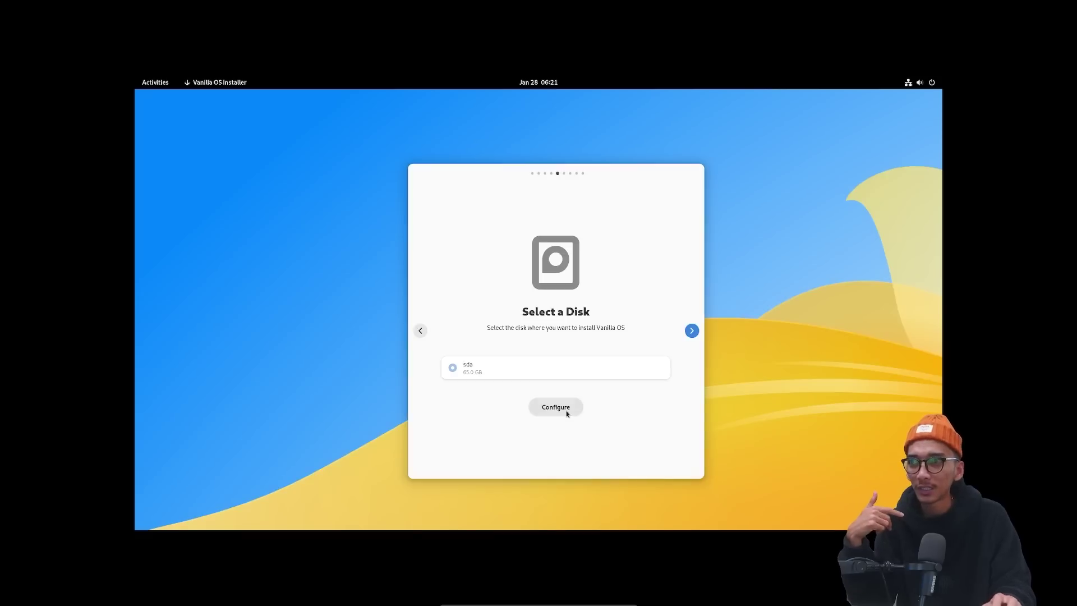
click(692, 331)
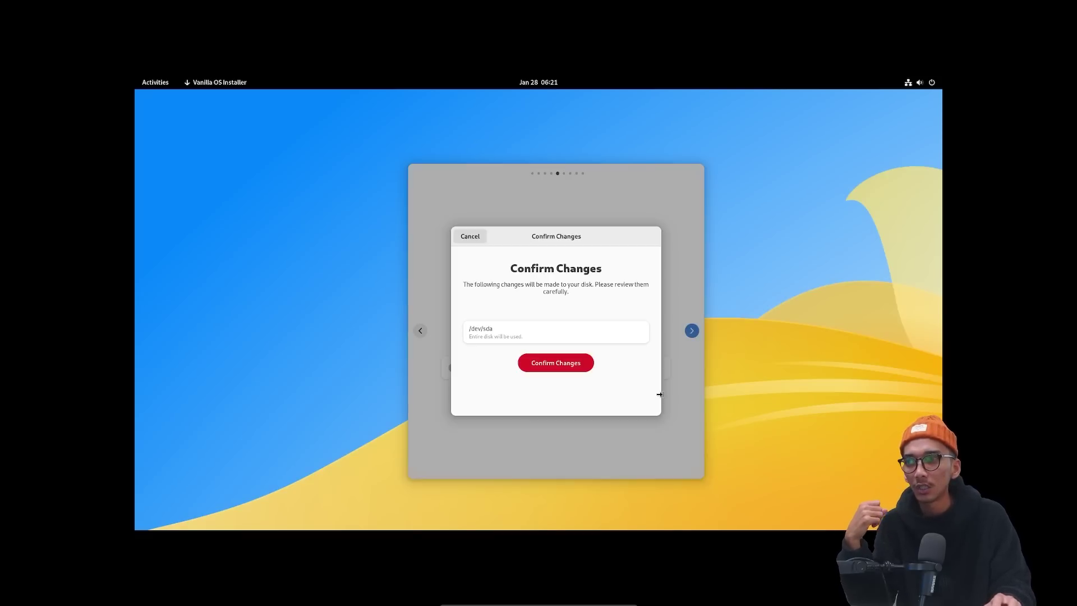
click(554, 369)
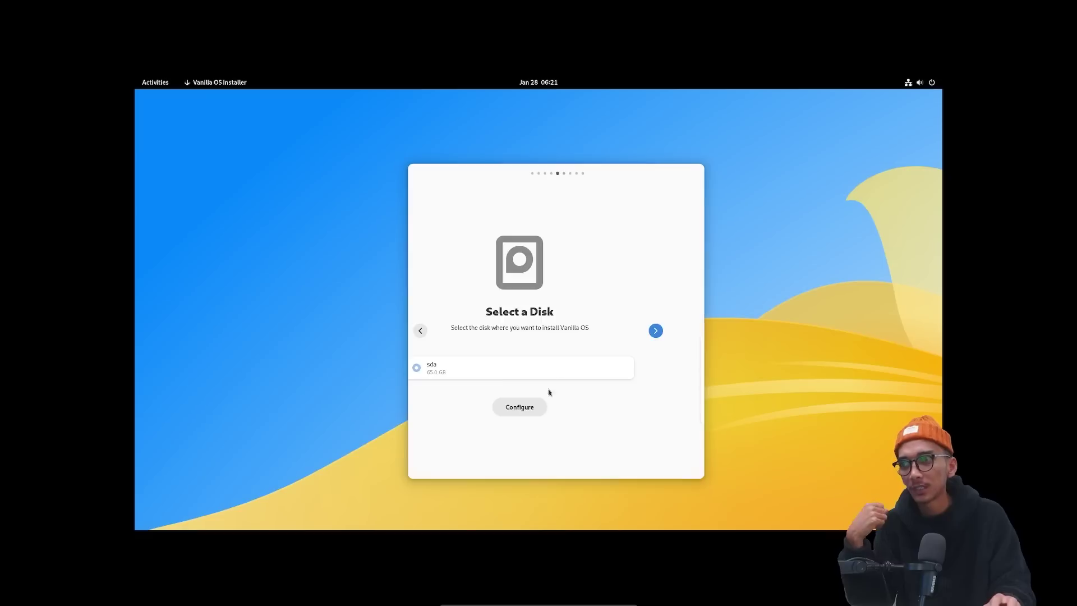
click(463, 355)
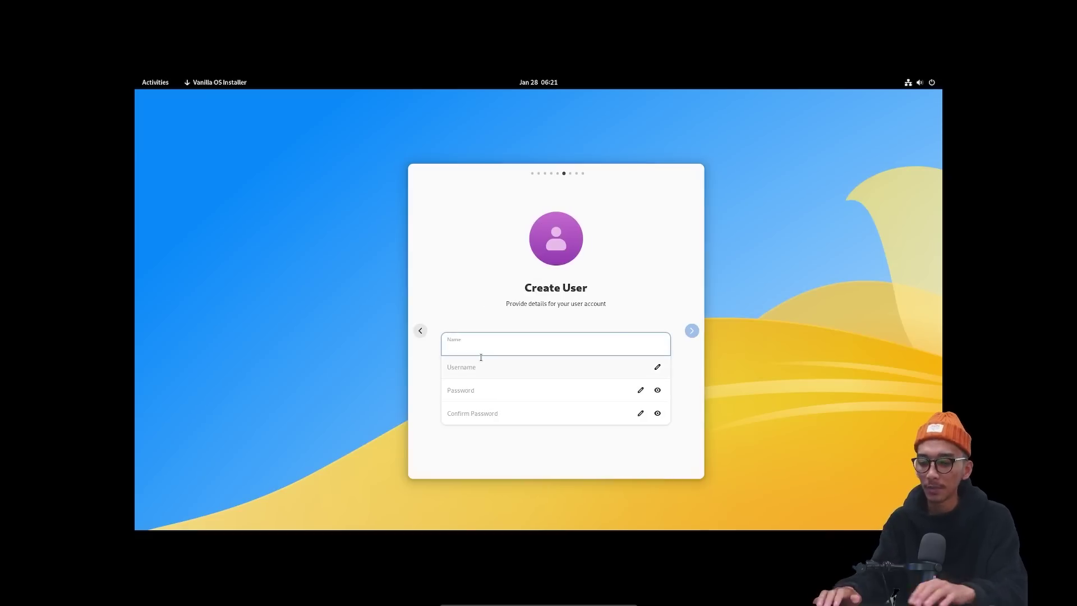
Enter the account's full name, username and password on the Create User page.
text(deavanilla)
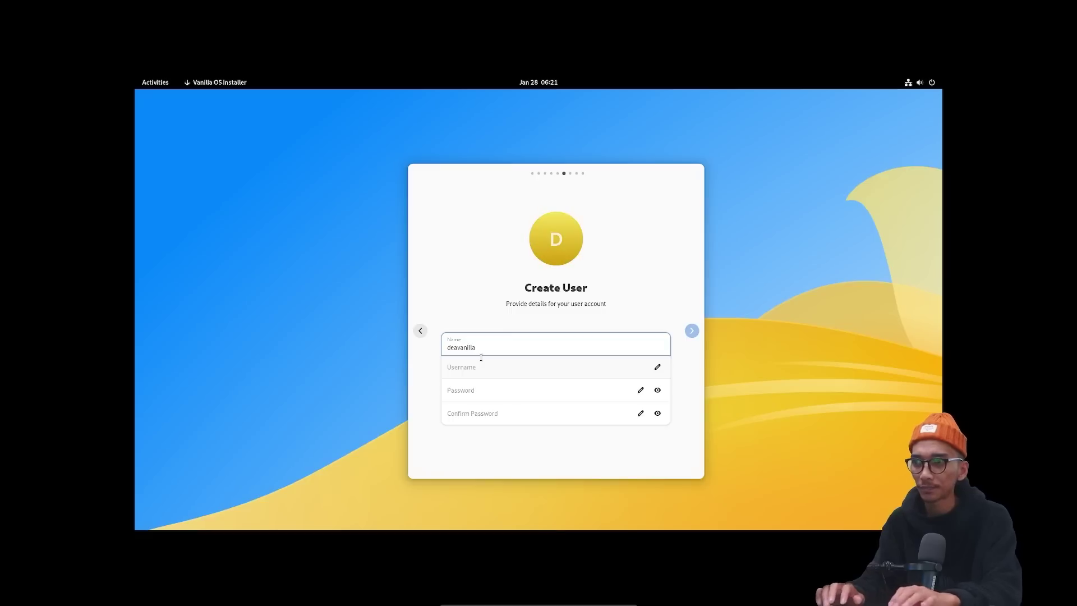
key(Tab)
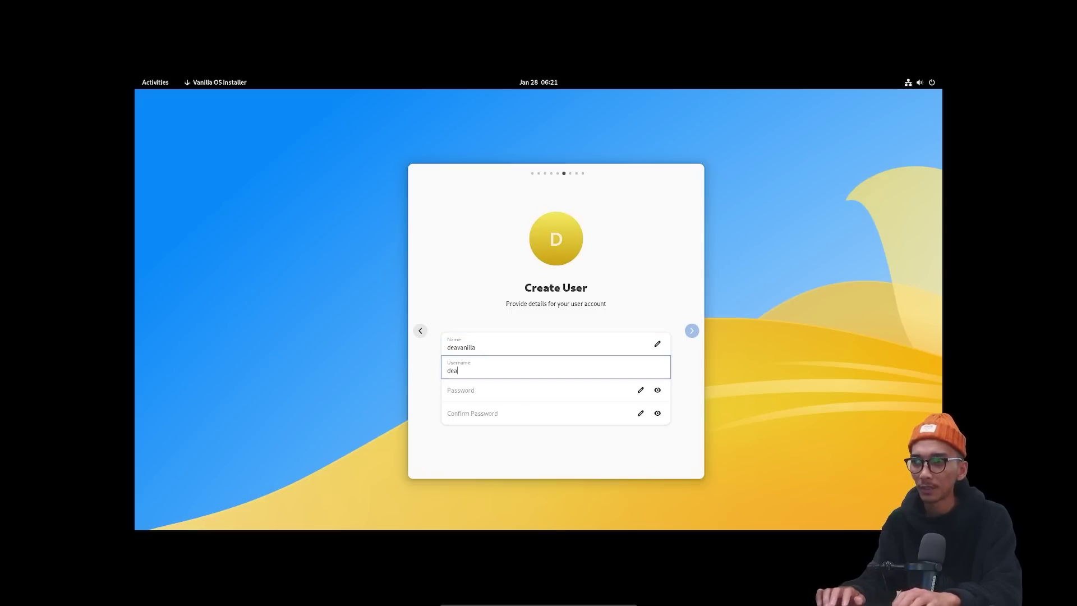
text(deavanilla)
key(Tab)
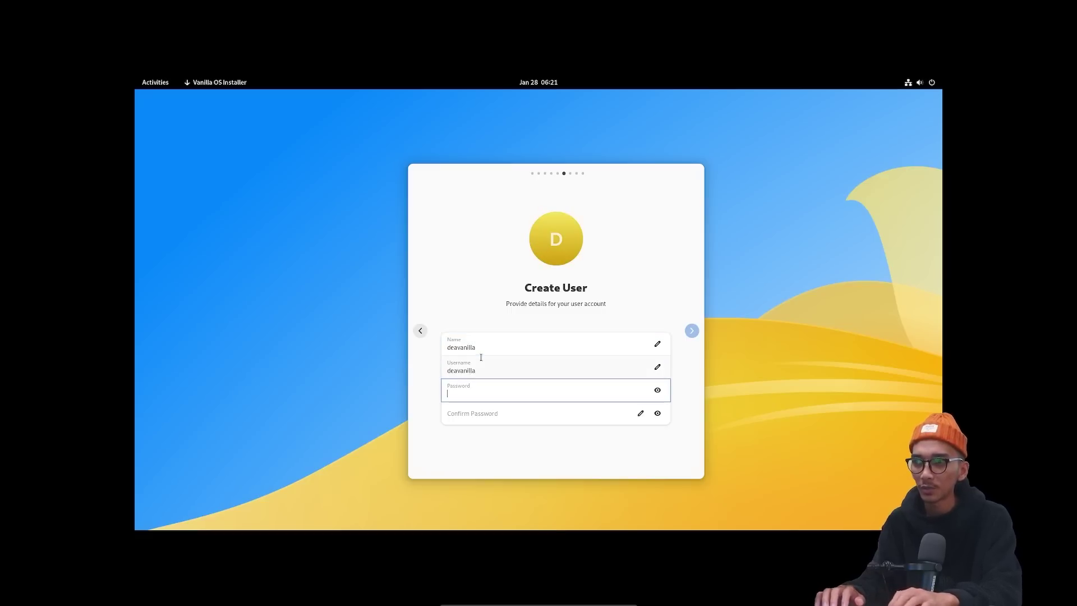
text(123)
key(Tab)
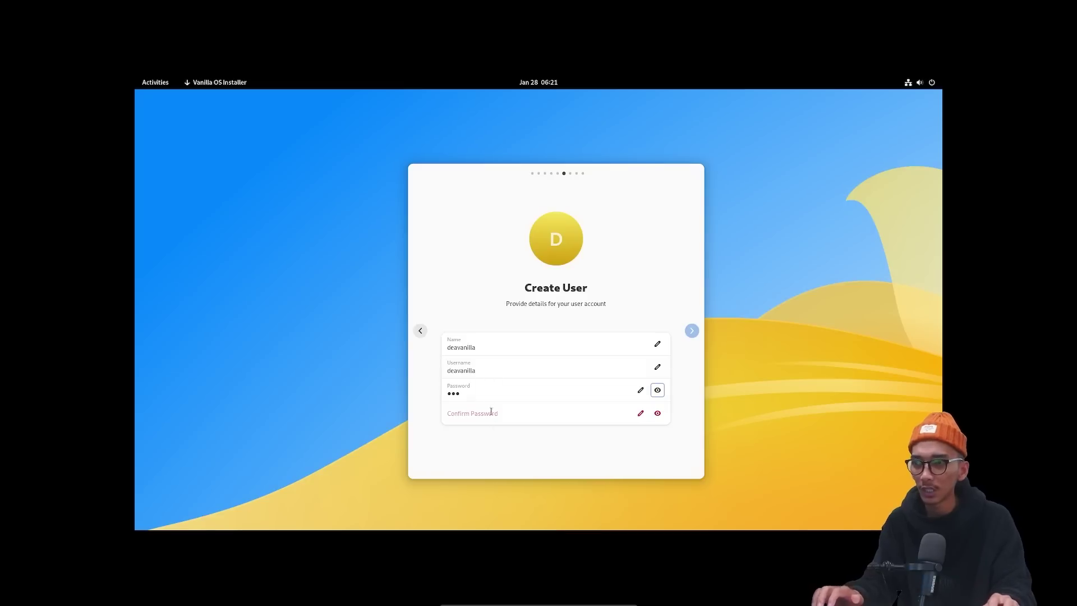
Confirm the password, continue to the summary, and start installing Vanilla OS.
click(490, 412)
text(12)
click(658, 391)
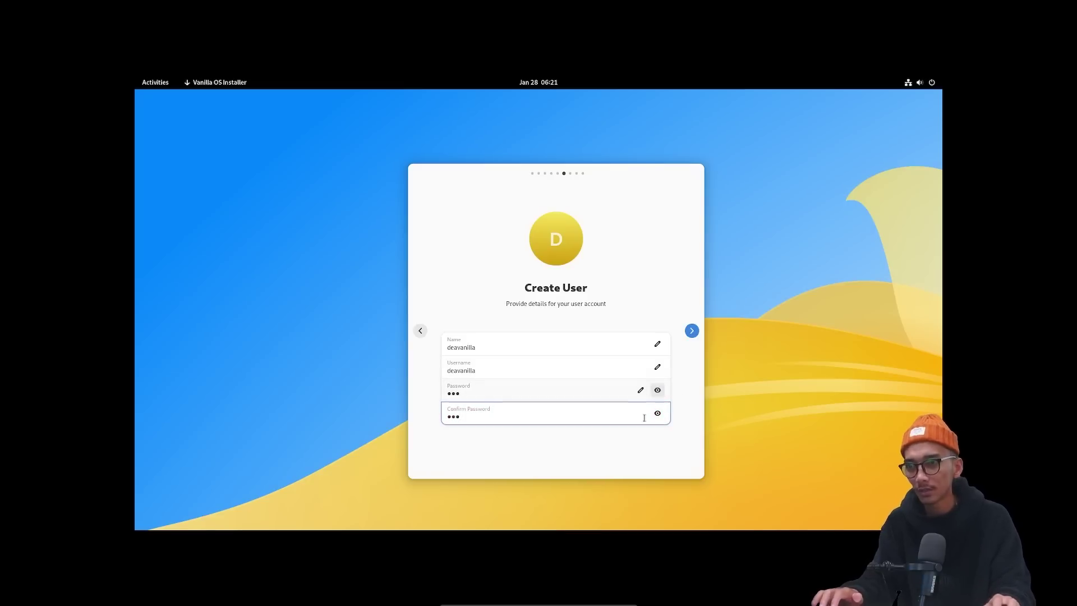
click(691, 331)
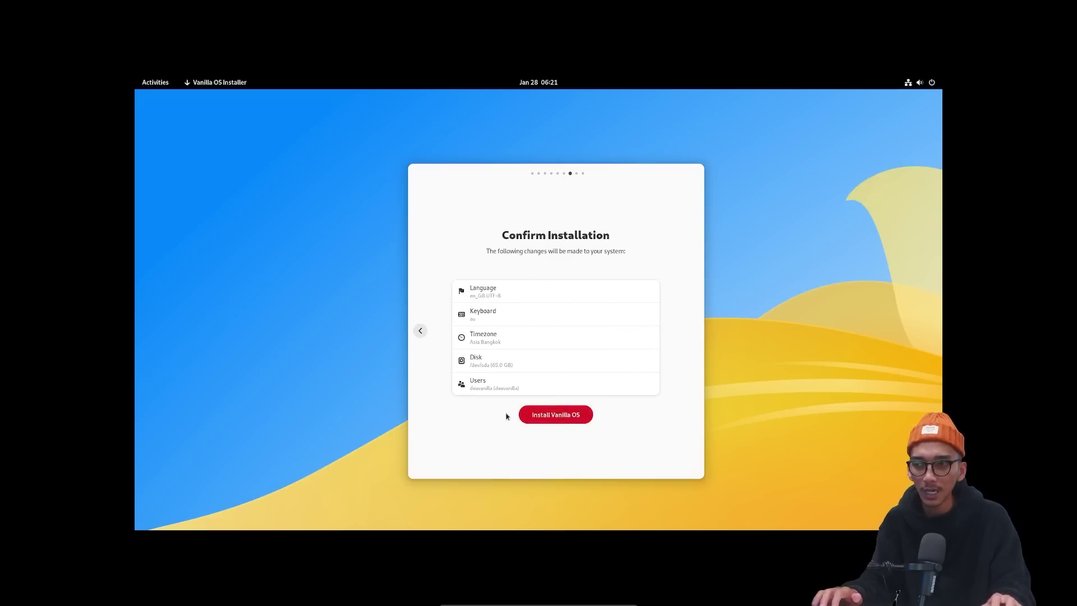
click(551, 418)
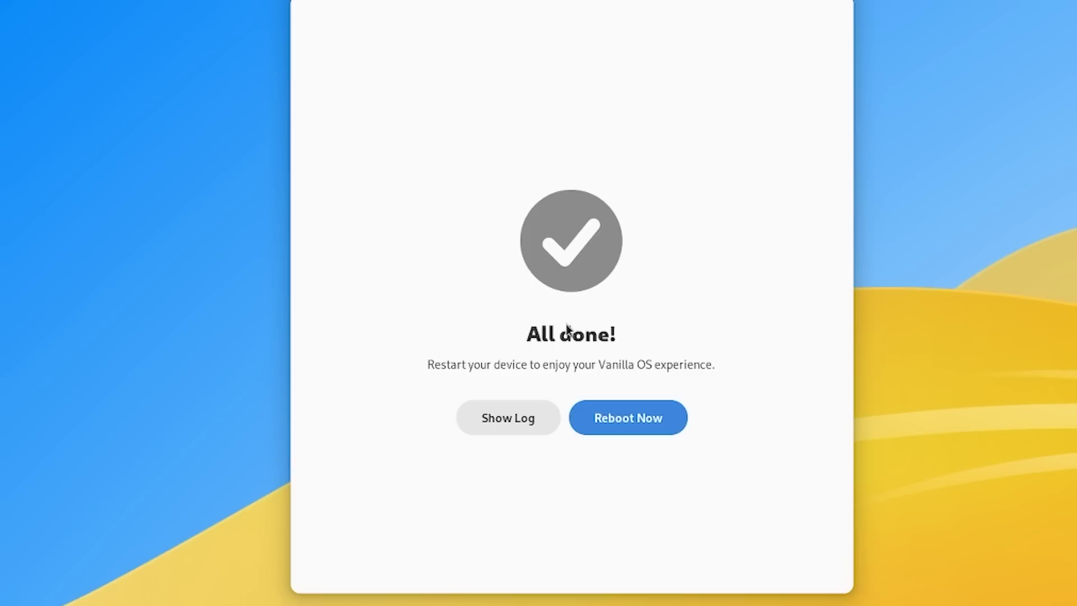
Restart the VM and get past the remove-installation-medium prompt.
click(638, 418)
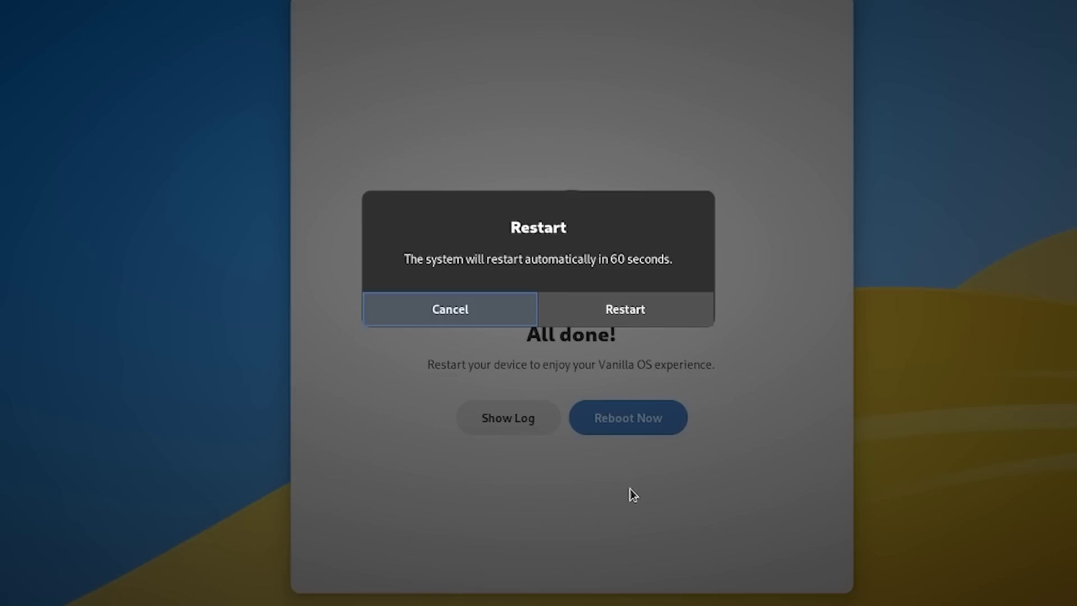
click(600, 321)
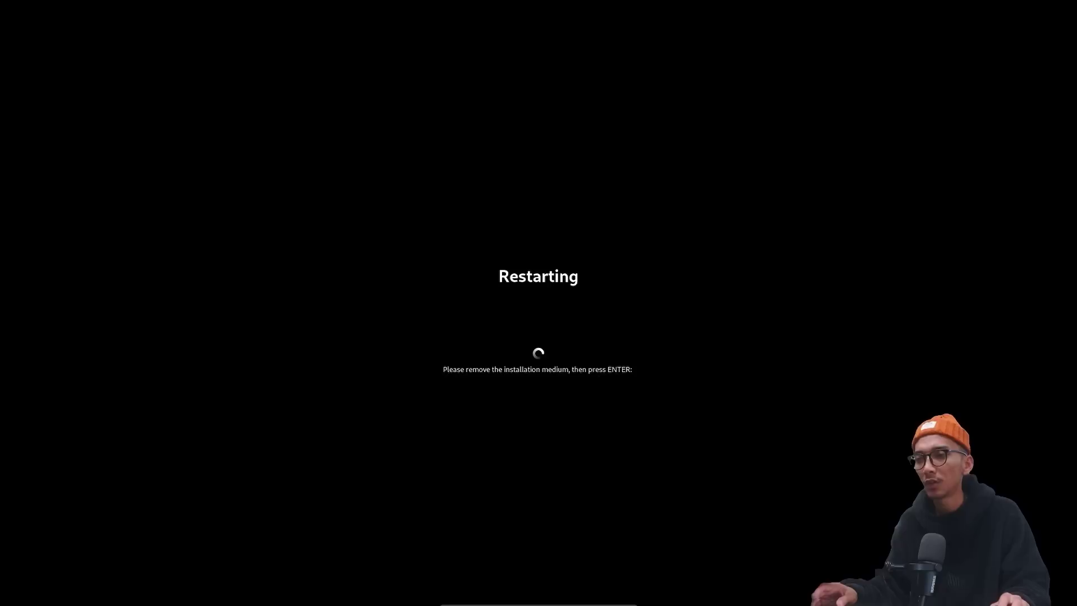
key(Return)
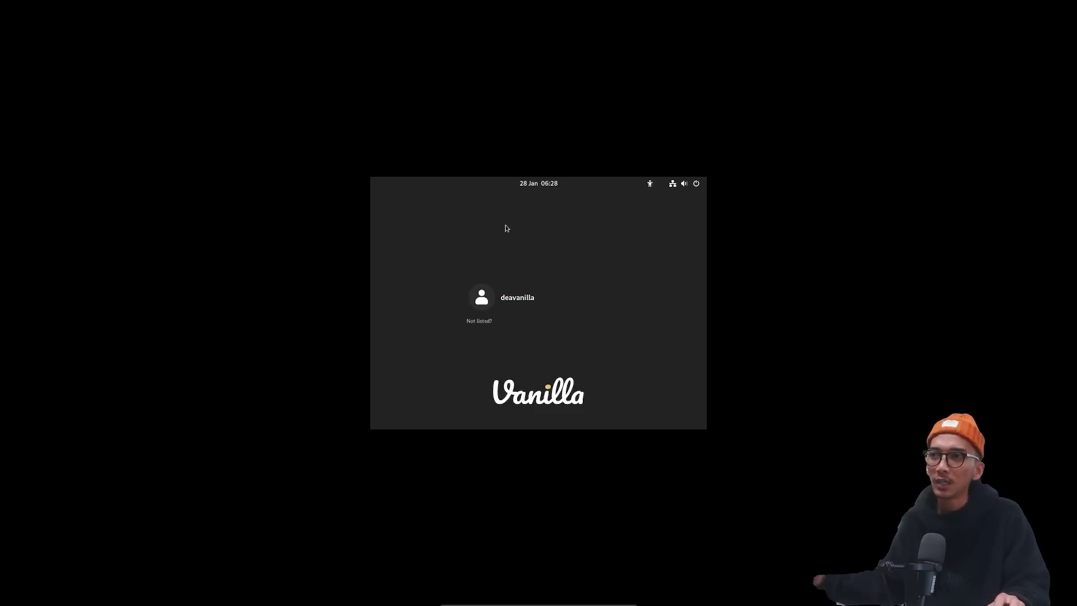
Select the new user on the login screen and log in with its password.
click(527, 296)
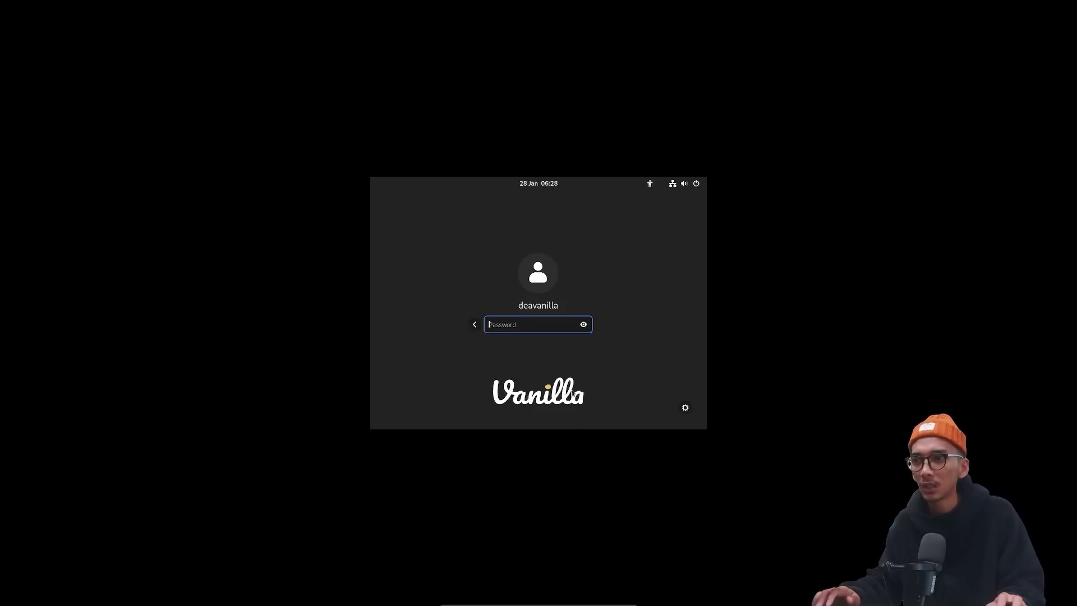
text(•••)
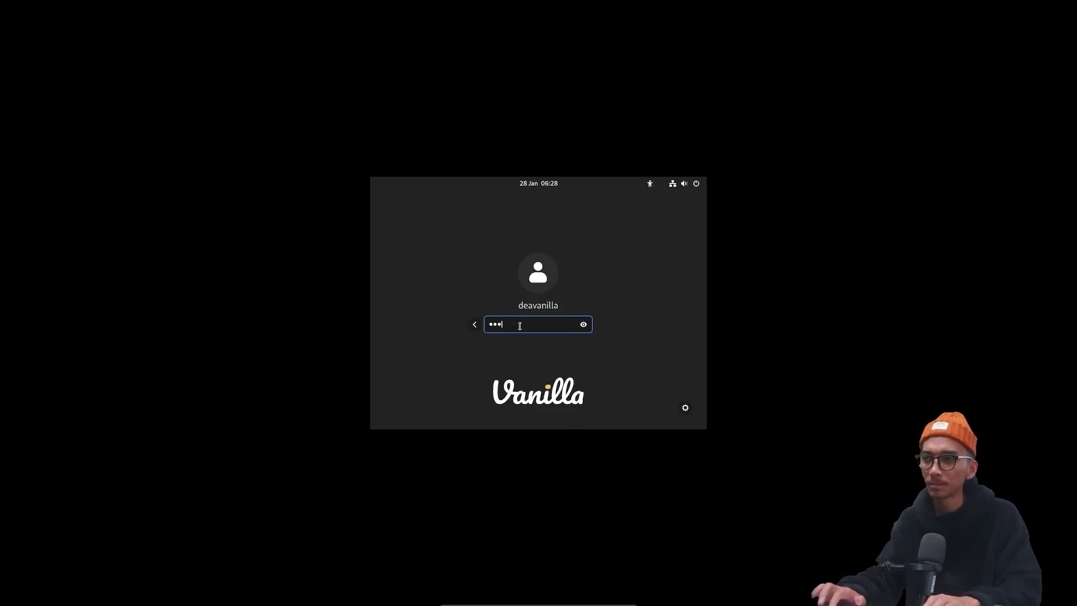
key(Return)
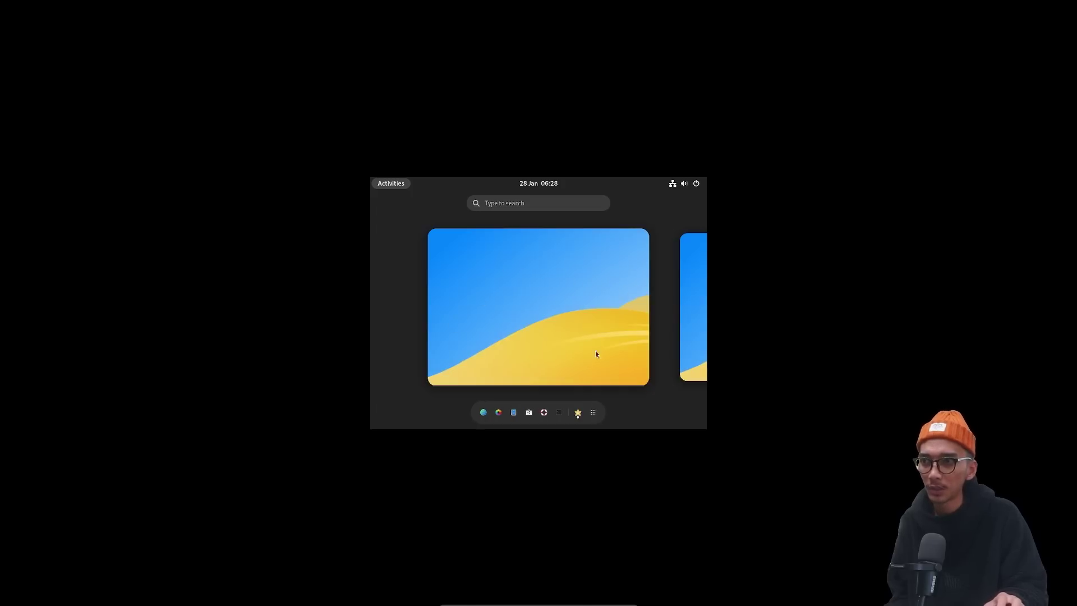
Start the First Setup wizard and switch the system to the dark color scheme.
click(697, 184)
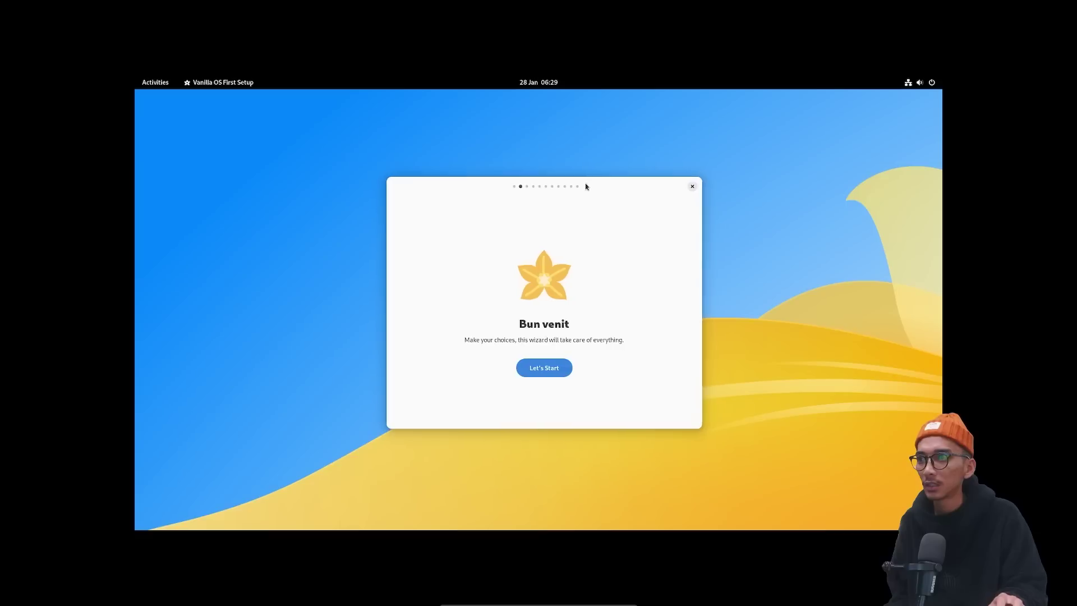
drag(584, 183, 582, 183)
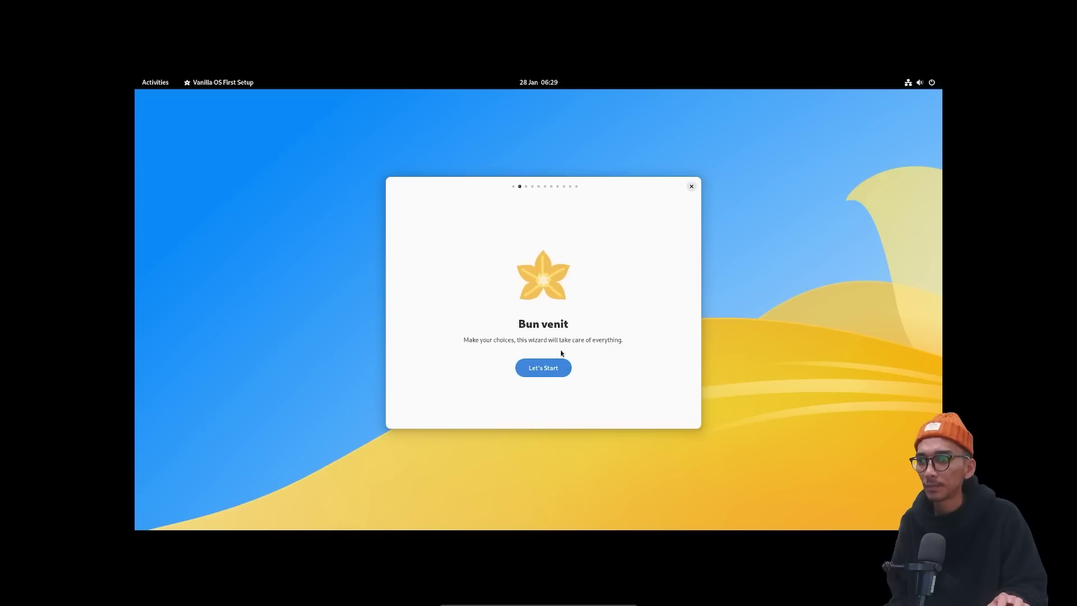
click(551, 370)
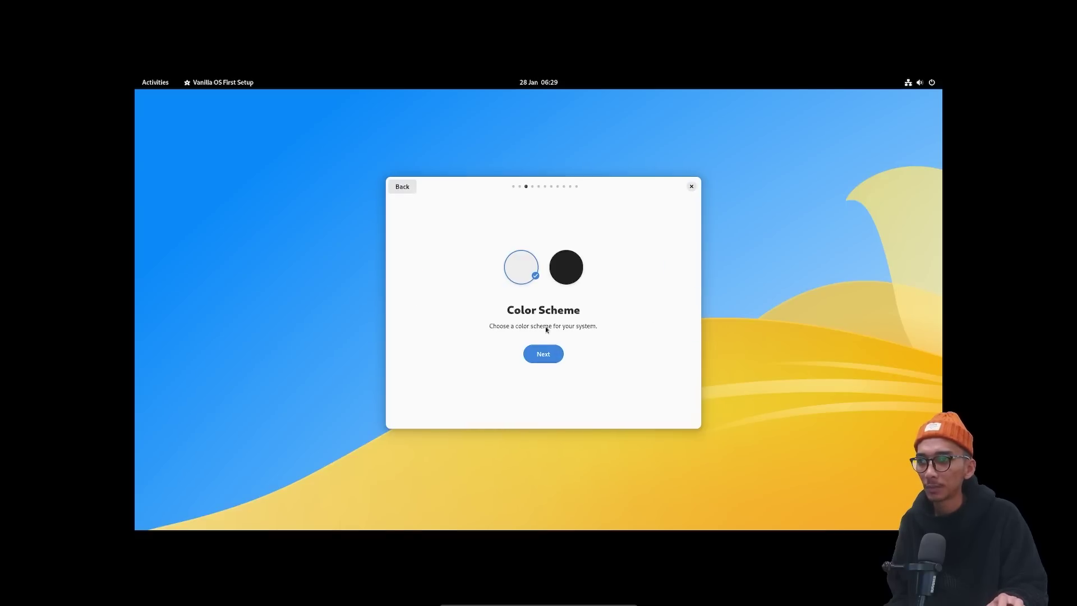
click(566, 267)
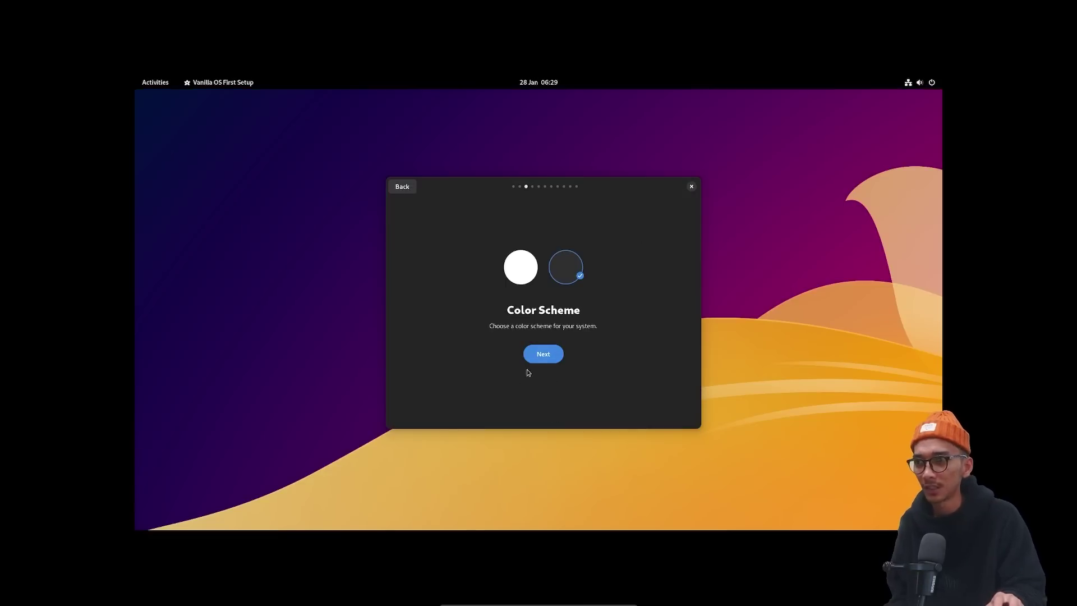
click(543, 361)
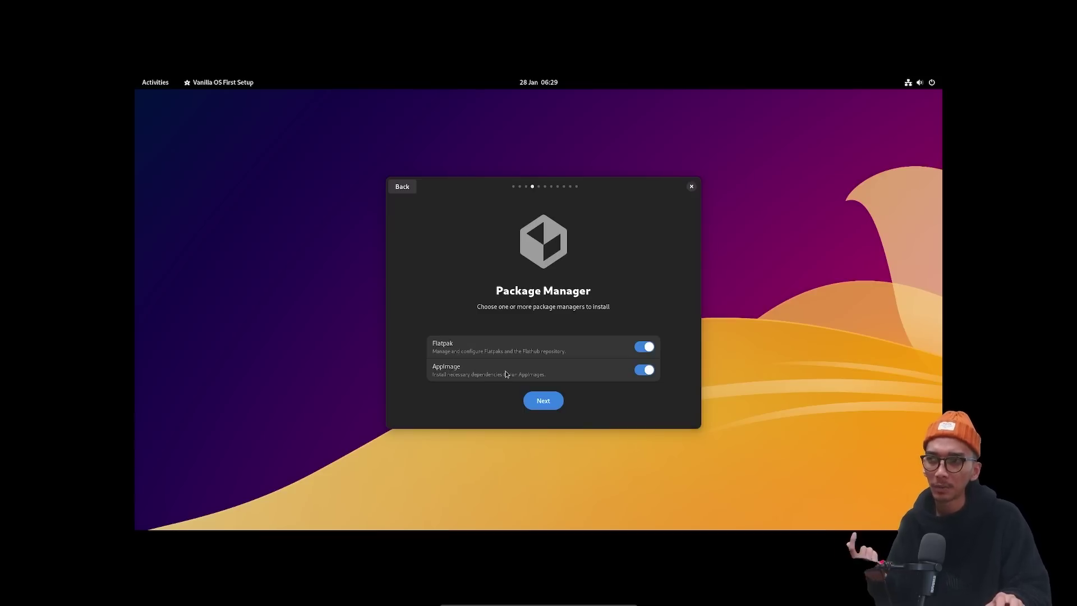
Move past the package manager choices and look over the suggested applications list.
click(554, 401)
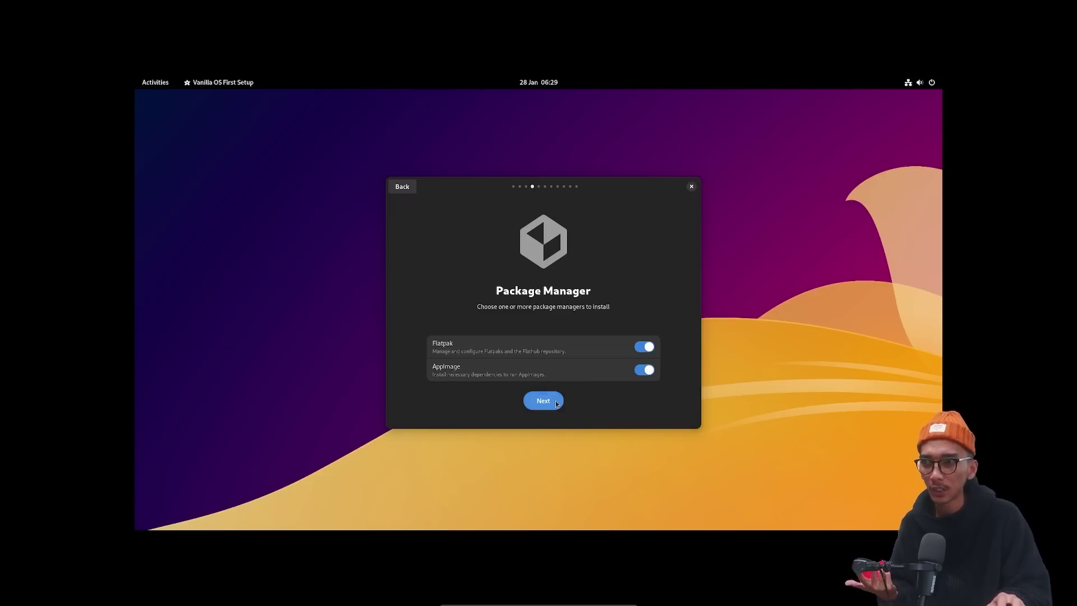
scroll(471, 359, down, 1)
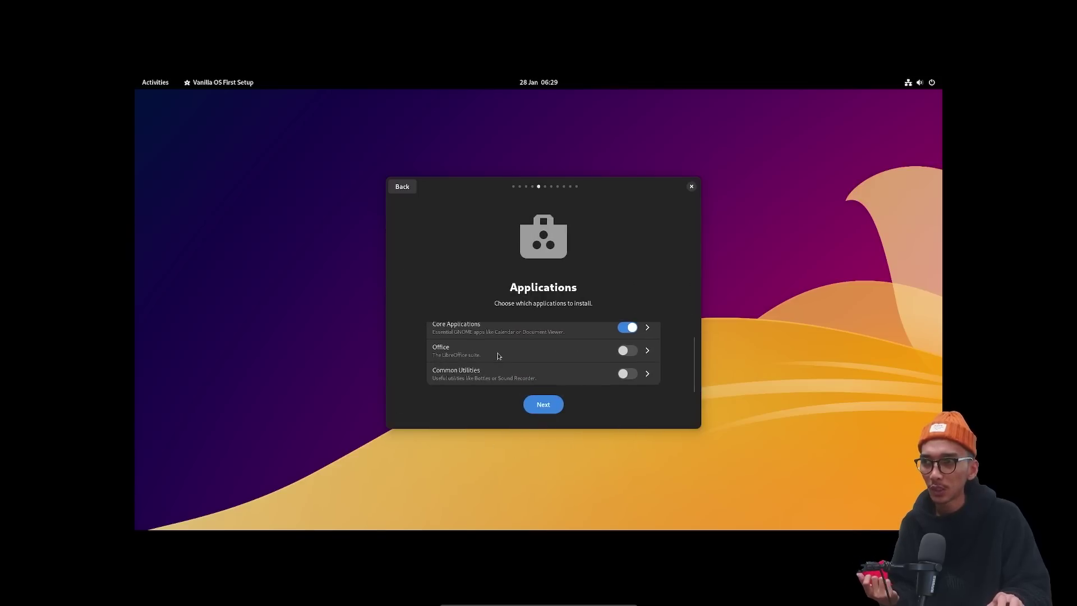
scroll(498, 355, up, 1)
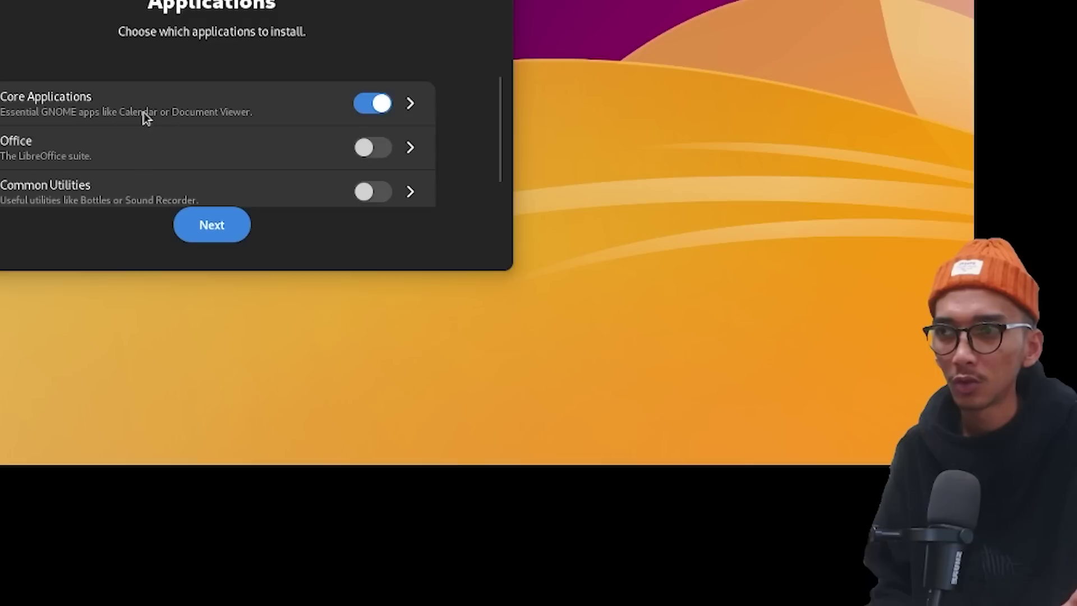
scroll(509, 349, down, 1)
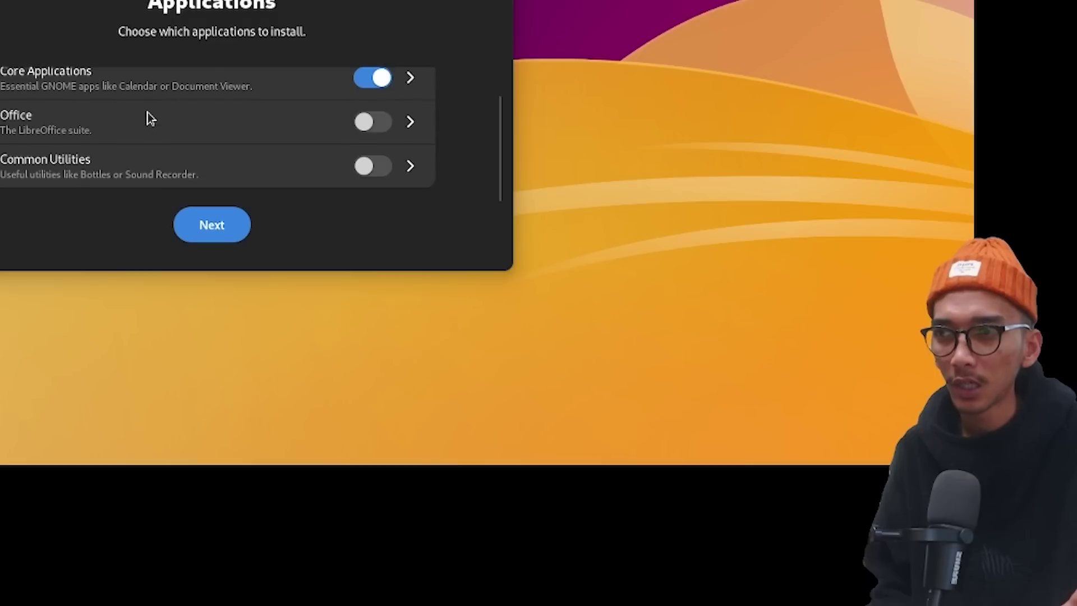
scroll(533, 347, up, 1)
scroll(191, 118, down, 2)
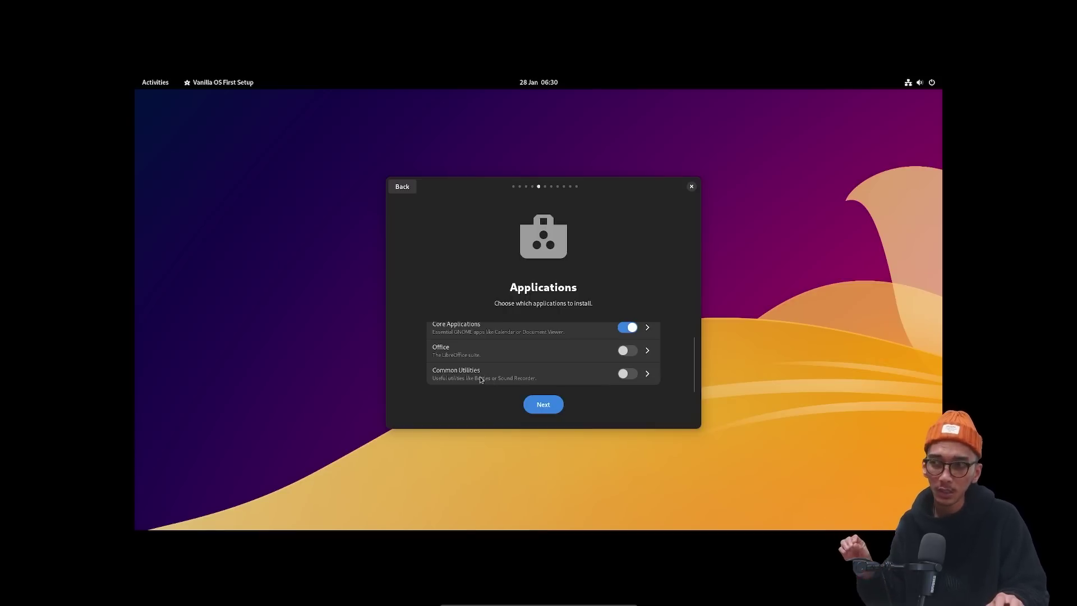
click(543, 404)
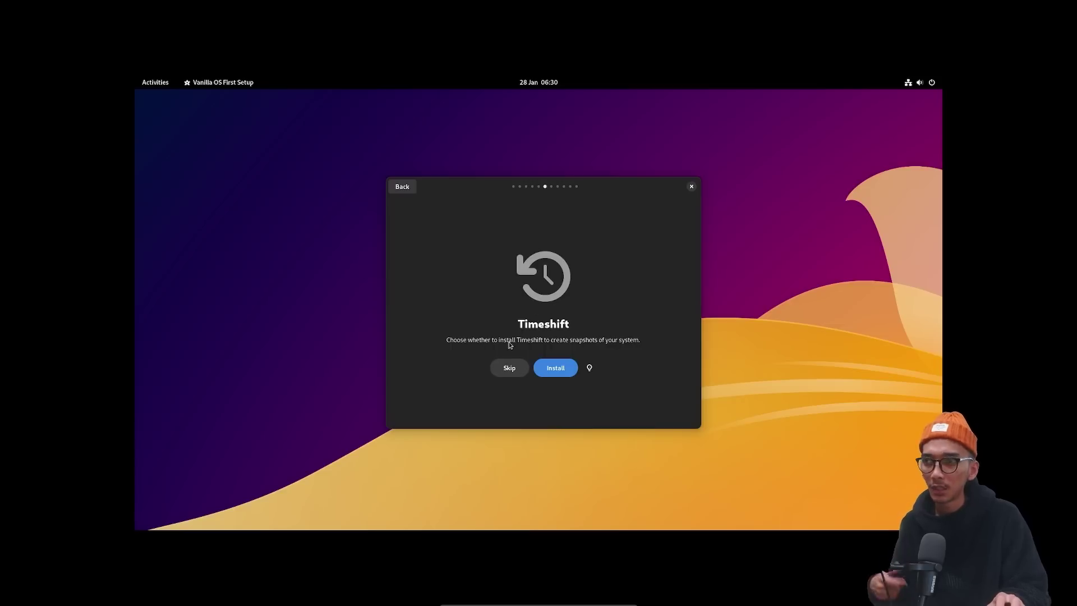
Install Timeshift, Open VM Tools and restricted codecs, leaving Apport off, and start setup.
click(515, 368)
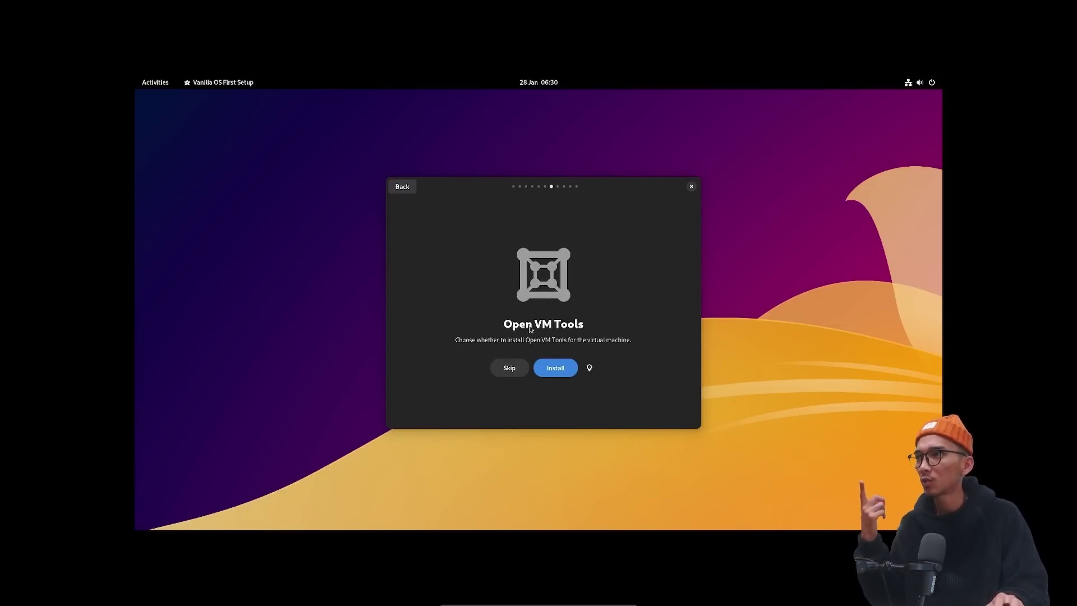
click(562, 371)
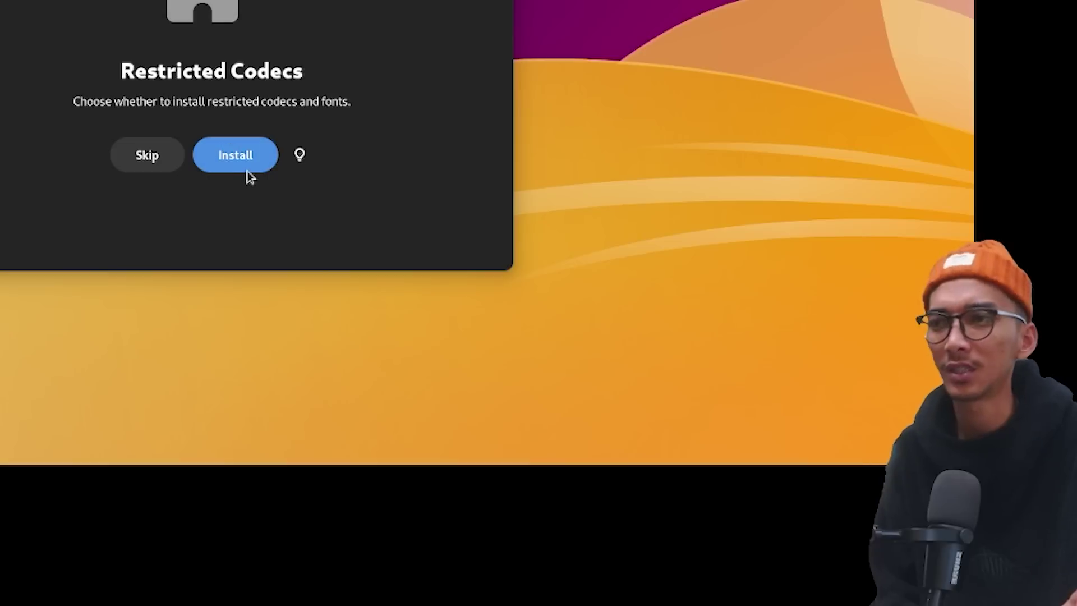
click(554, 370)
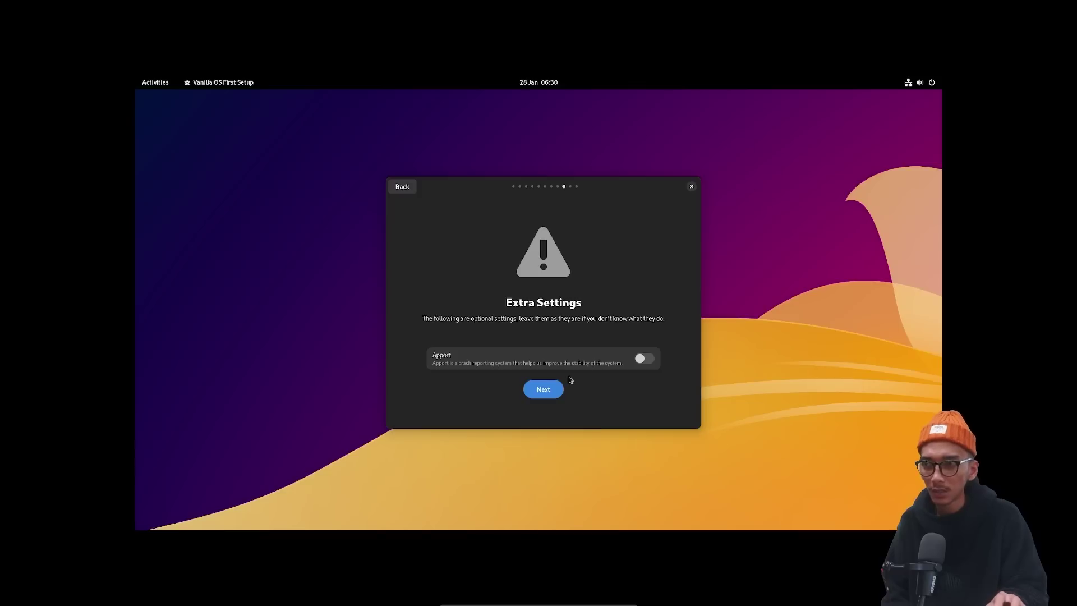
click(545, 387)
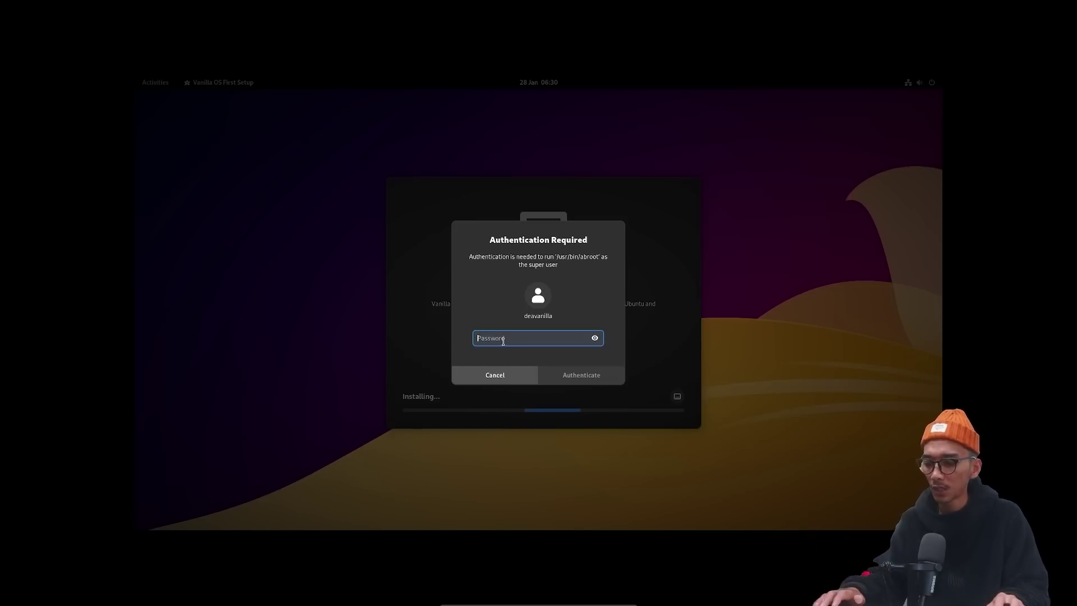
Authenticate with the account password and let First Setup finish installing.
text(123)
click(568, 377)
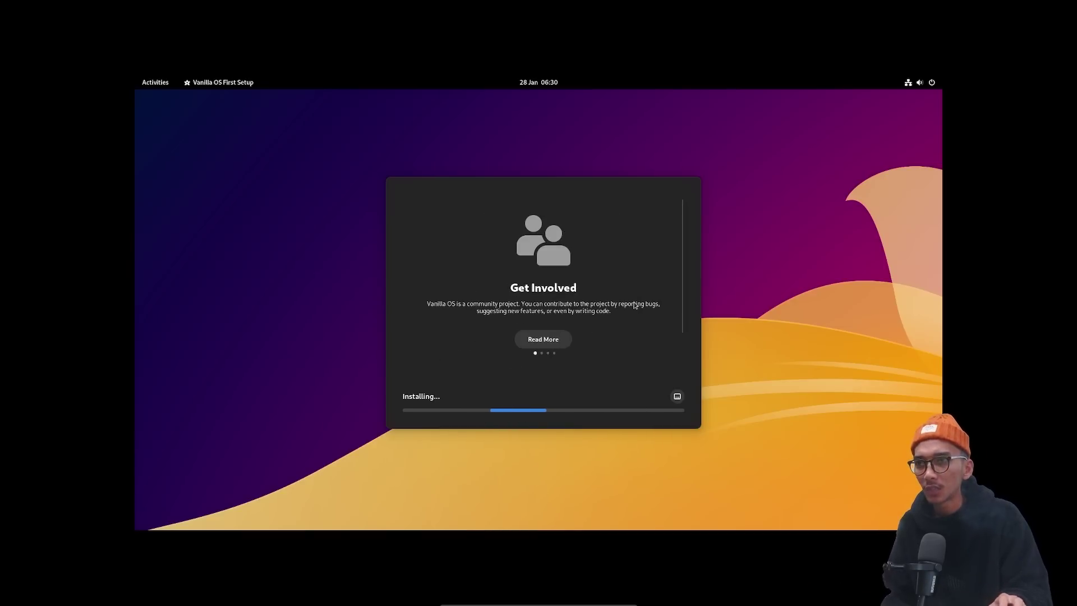
scroll(634, 305, down, 1)
scroll(594, 307, up, 1)
scroll(584, 308, down, 1)
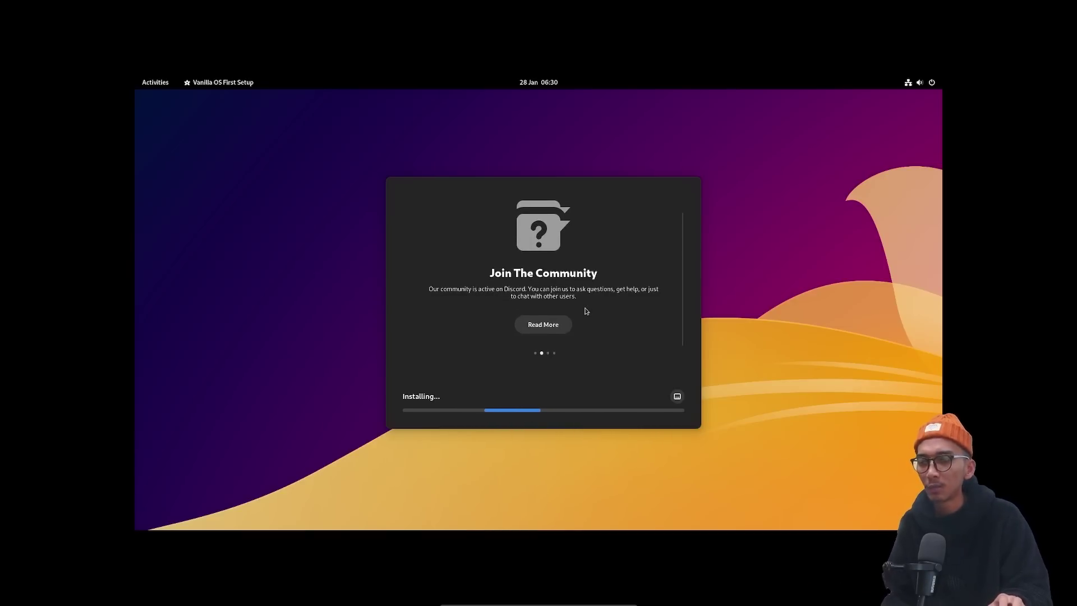
scroll(580, 309, up, 1)
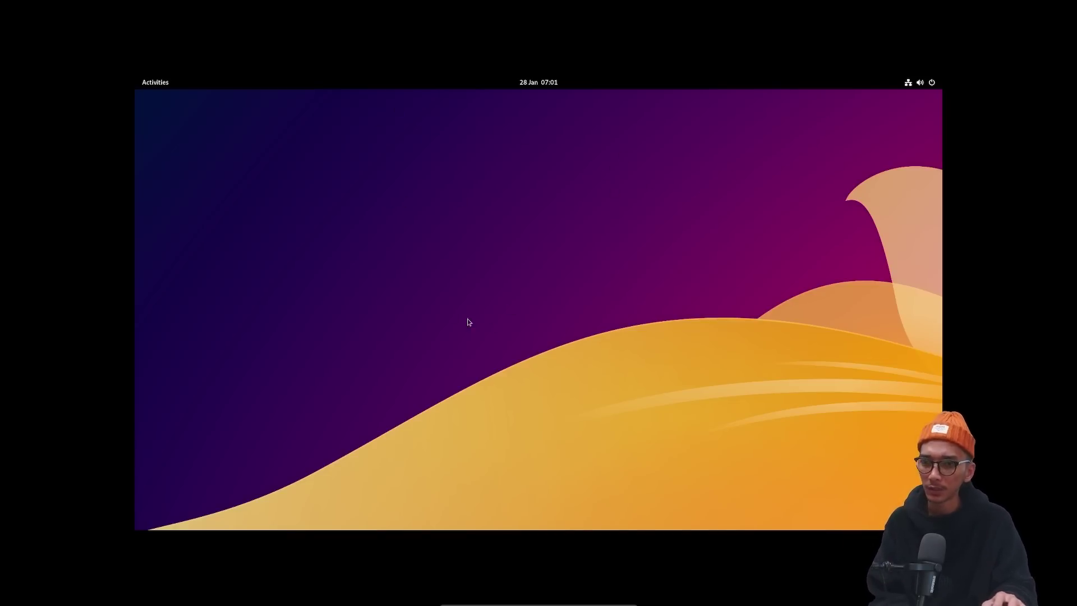
Browse the empty workspaces in the Activities overview, then show all applications.
click(155, 83)
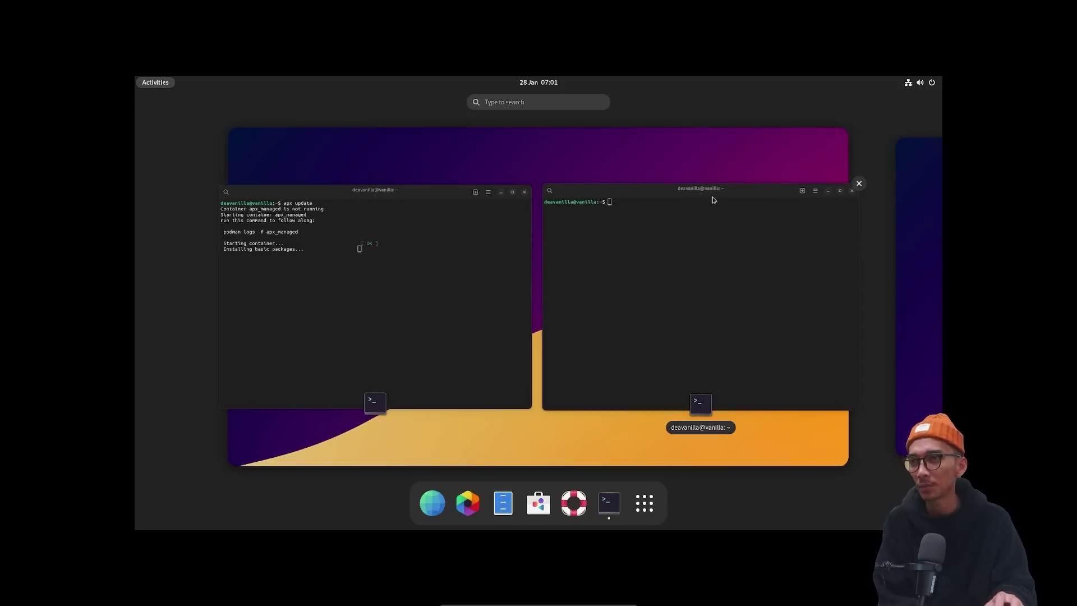
click(913, 192)
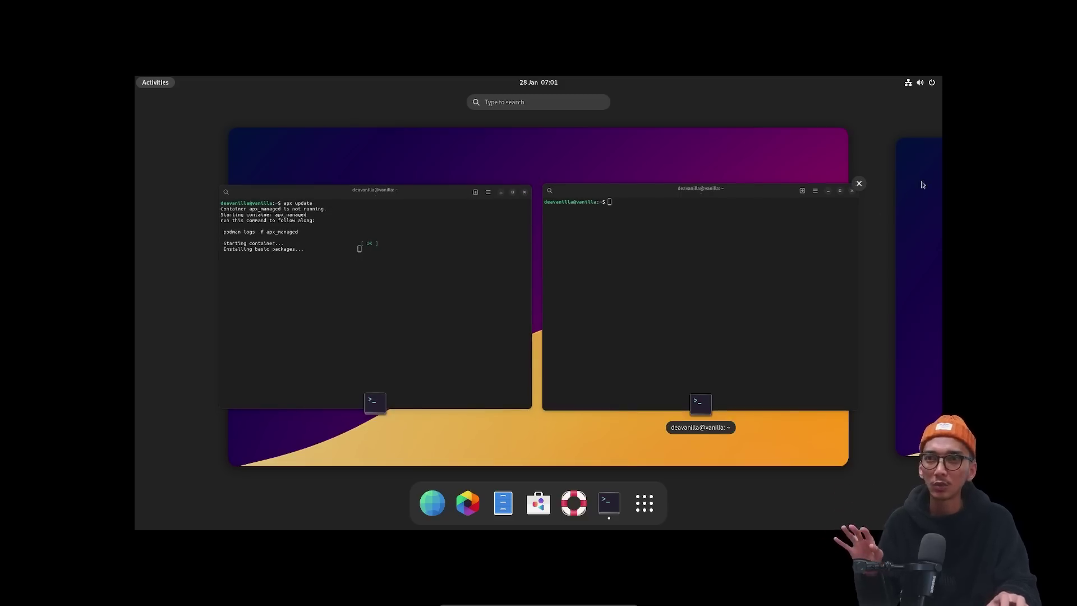
click(923, 185)
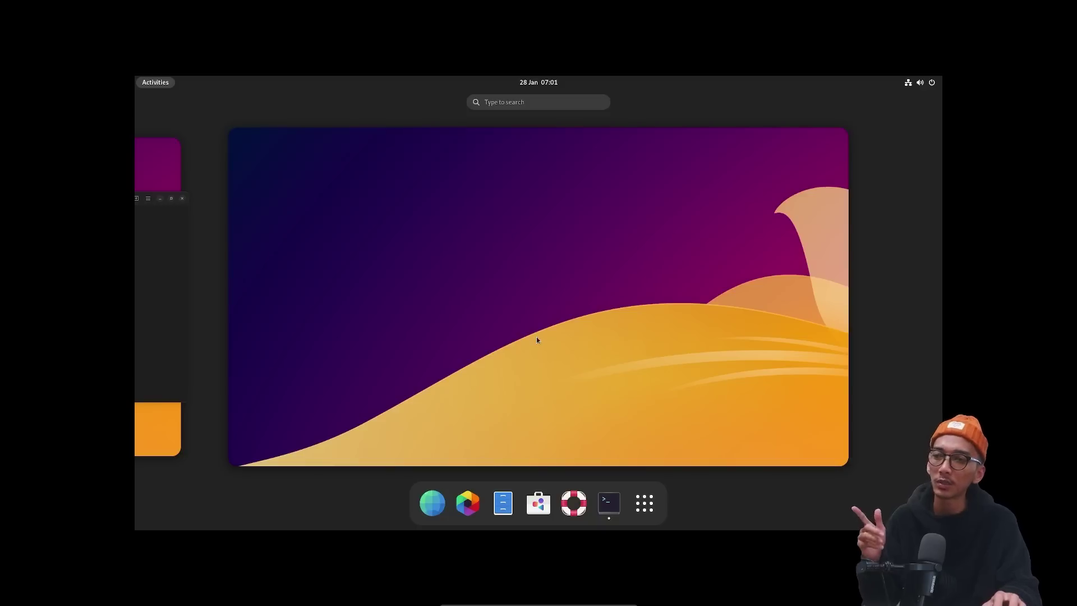
click(484, 284)
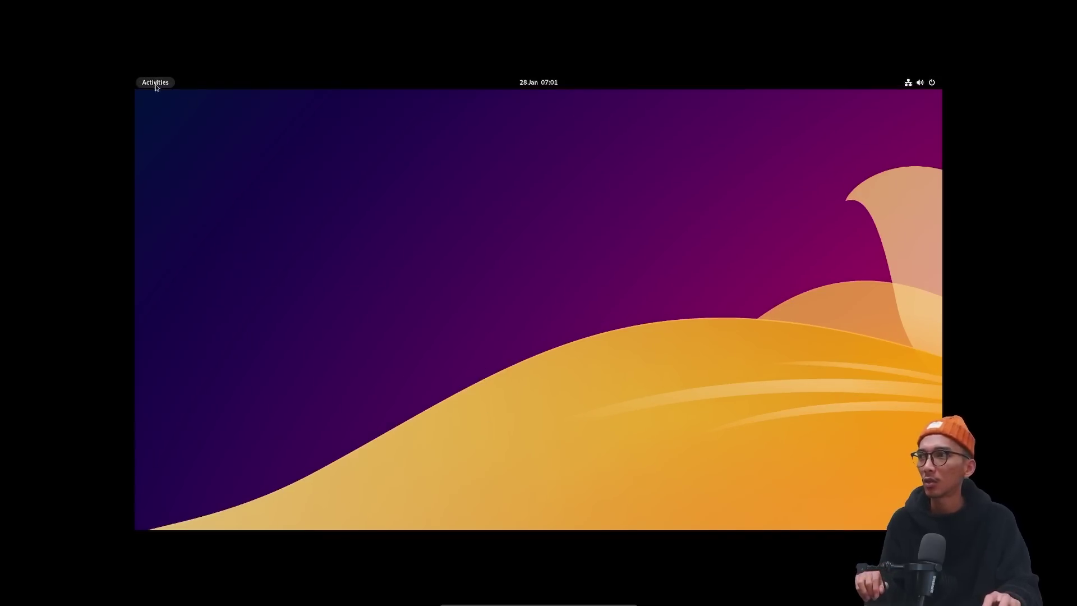
click(155, 83)
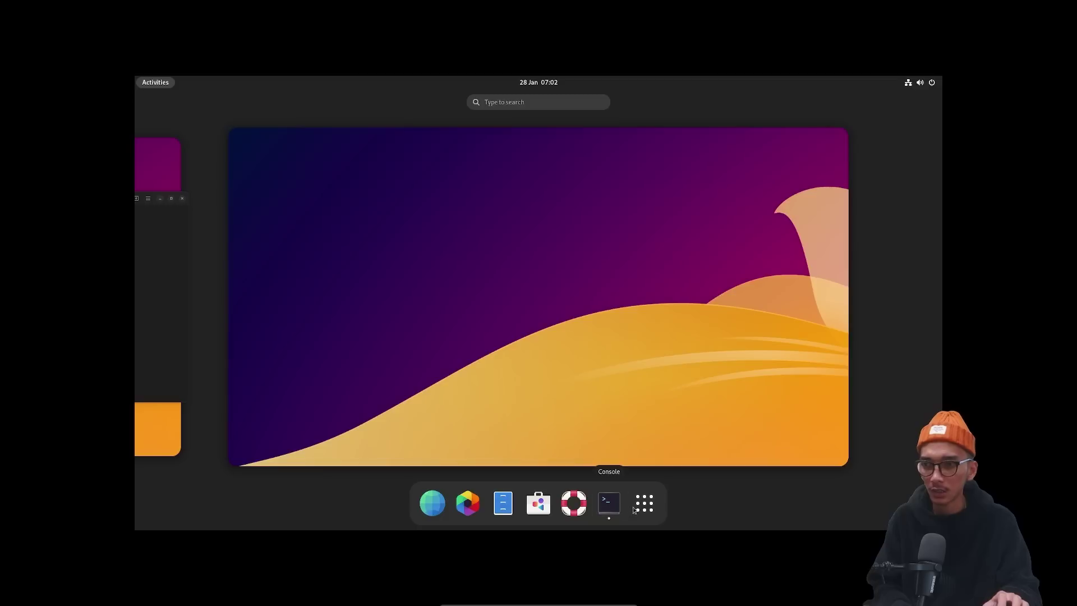
click(643, 503)
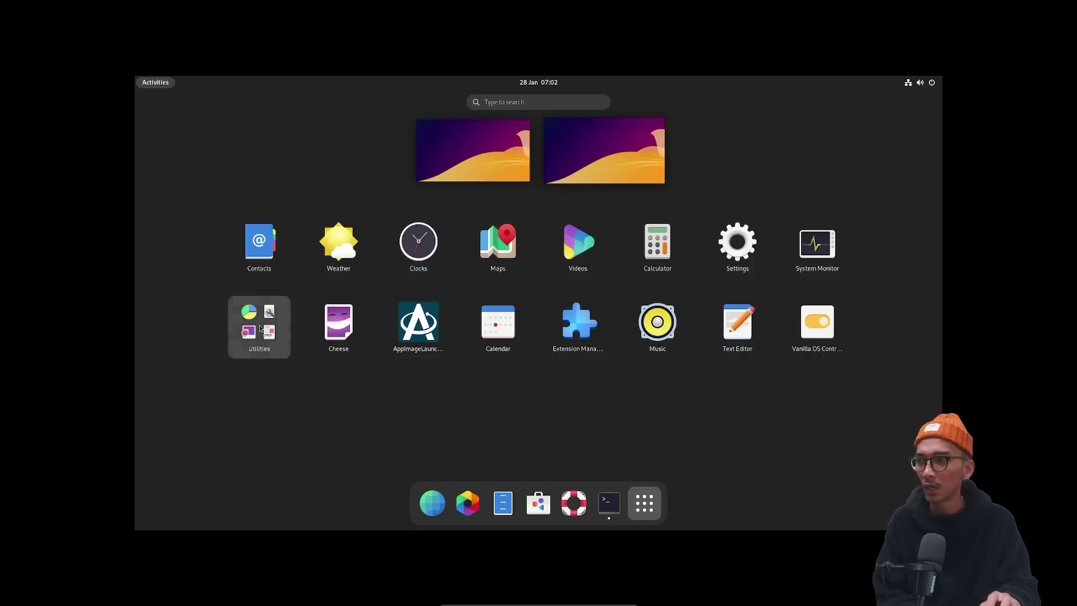
Launch Disk Usage Analyser from Utilities, close the Music window, and open quick settings.
click(260, 328)
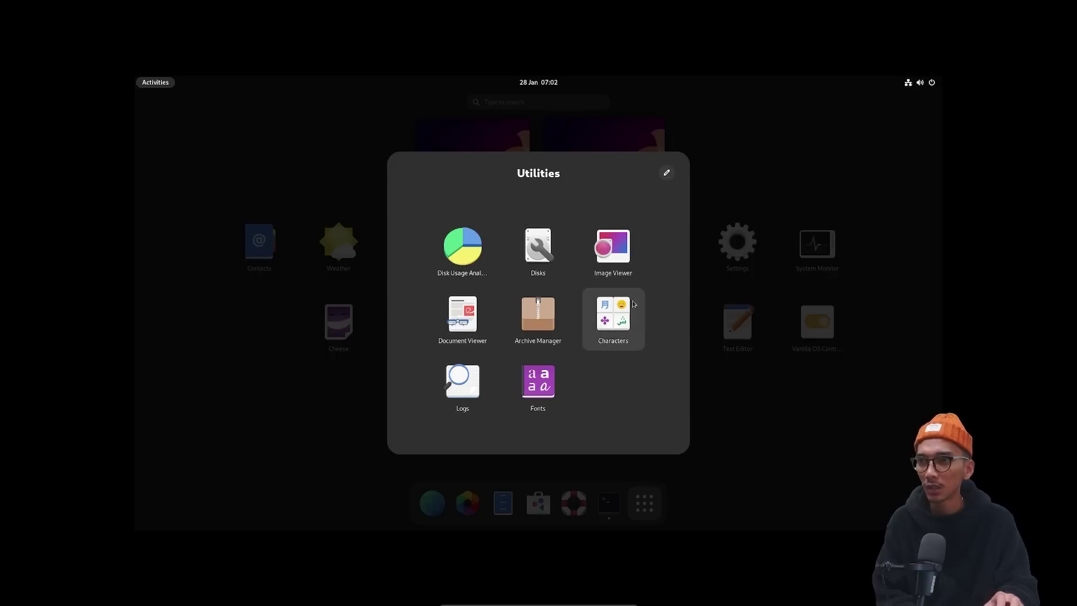
click(478, 263)
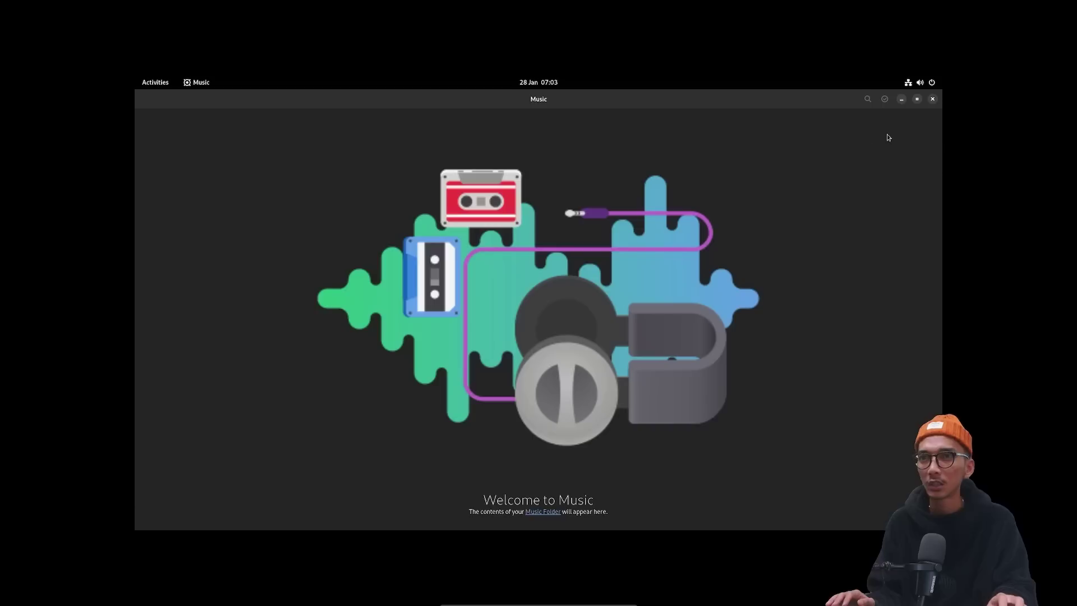
click(933, 99)
click(919, 82)
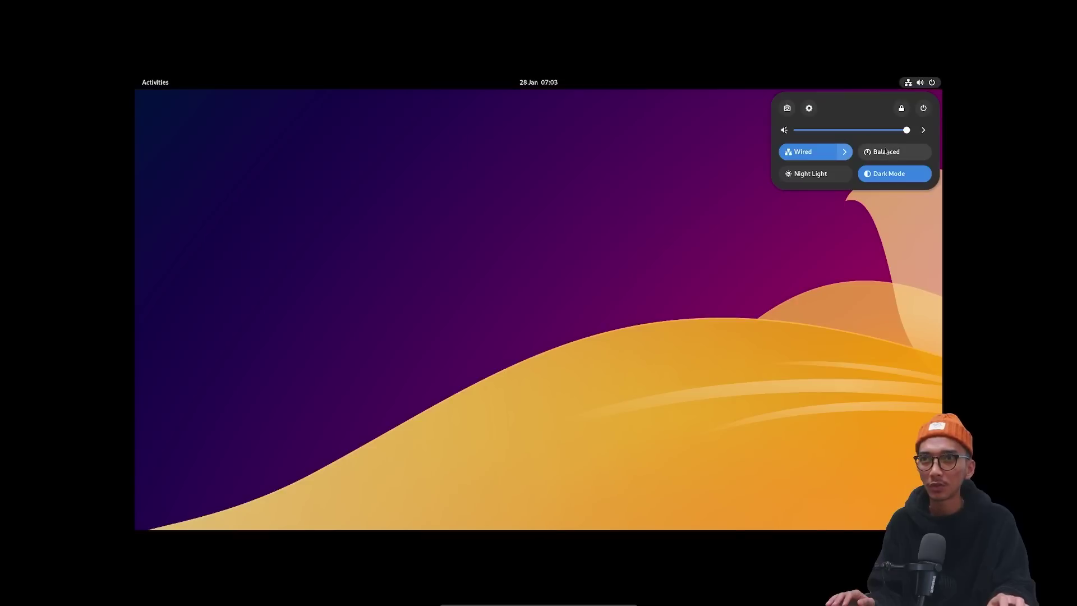
Open Settings from quick settings and run the Sound page's output speaker test.
click(933, 83)
click(934, 82)
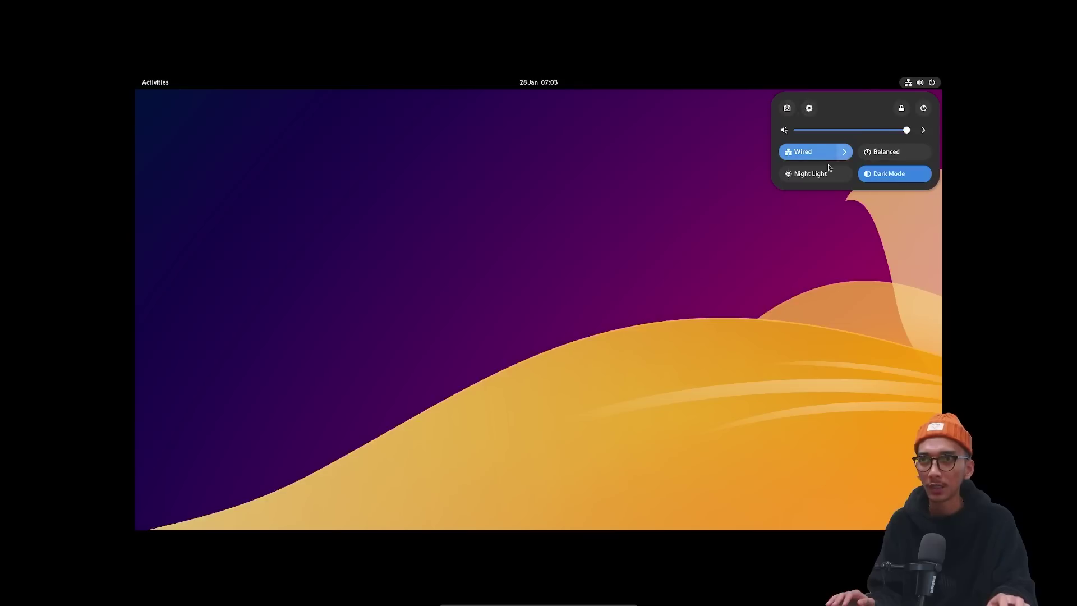
click(809, 107)
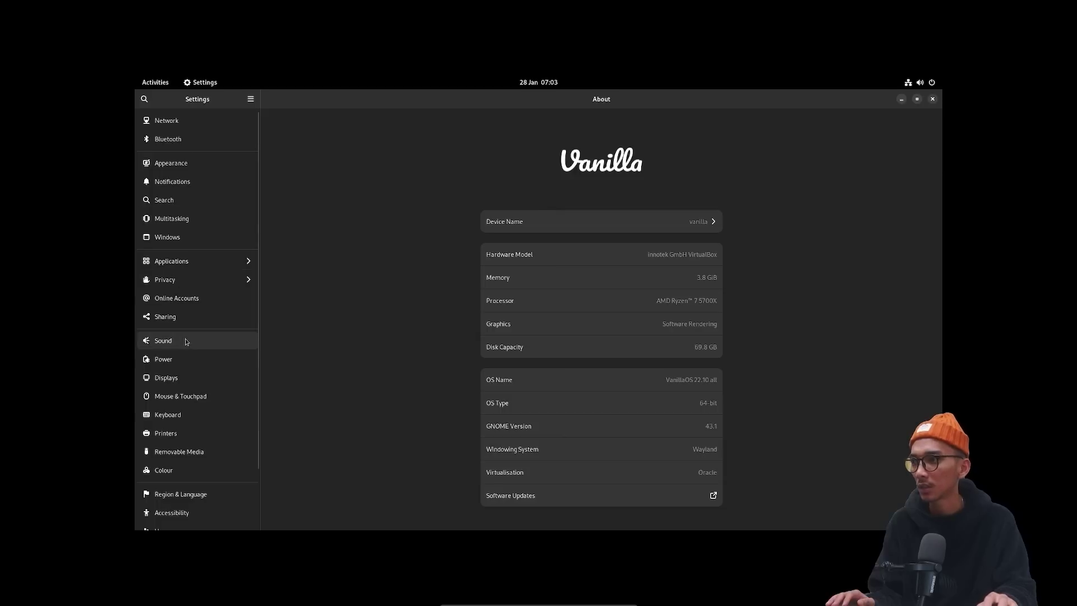
click(185, 338)
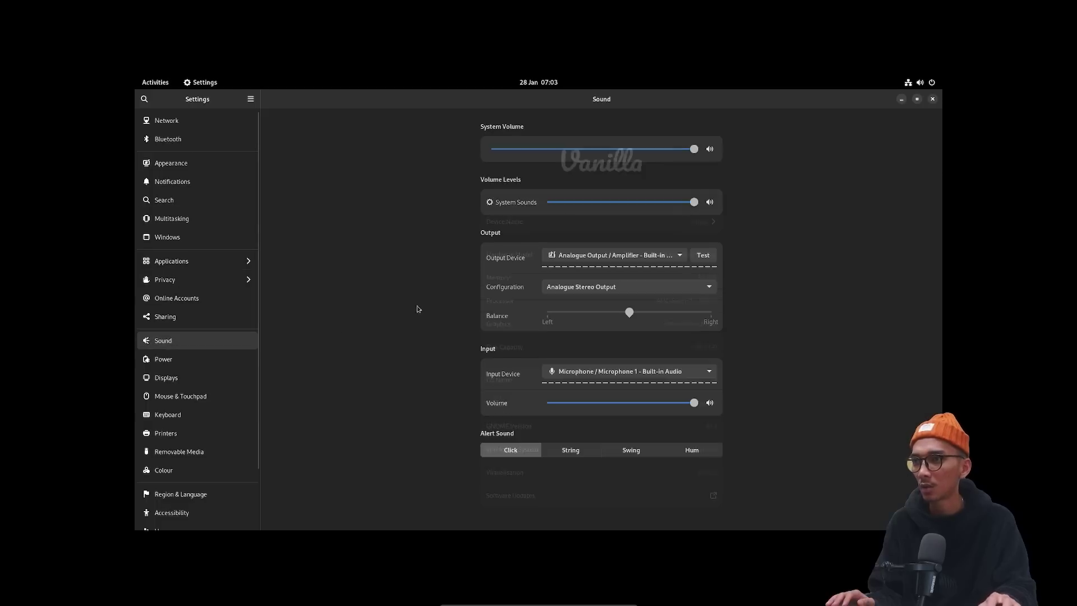
click(695, 256)
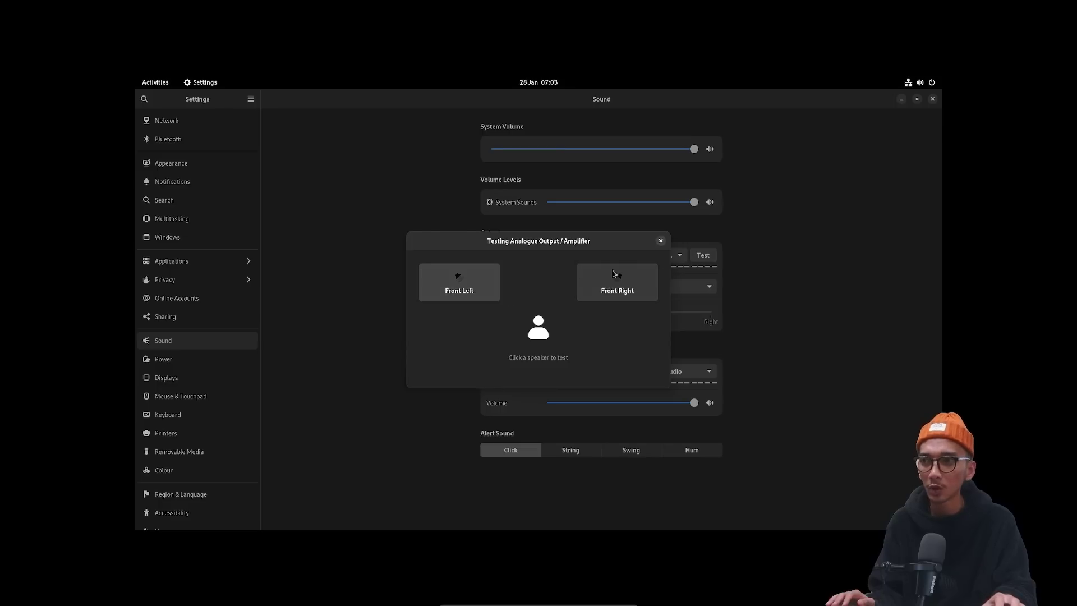
click(660, 241)
Close Settings, then find Photos by searching 'photo', view its albums and close it.
click(932, 99)
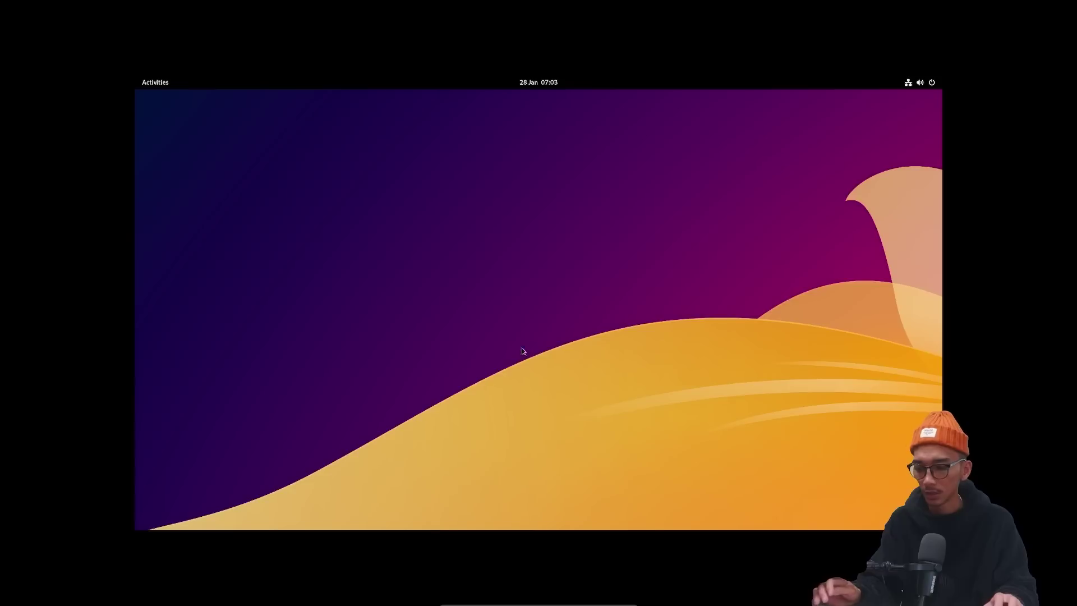
key(super)
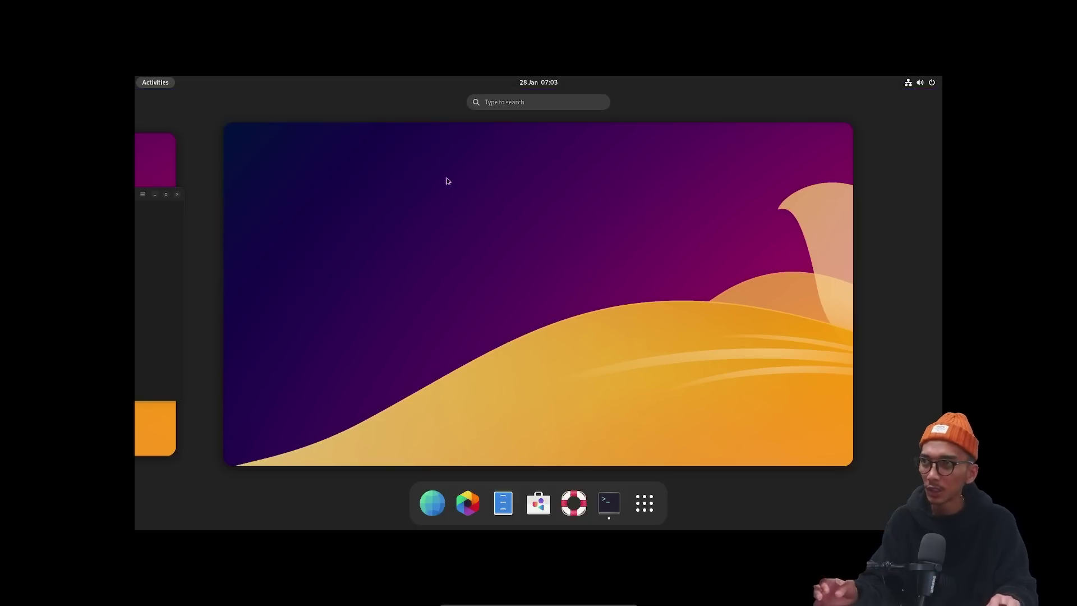
click(499, 102)
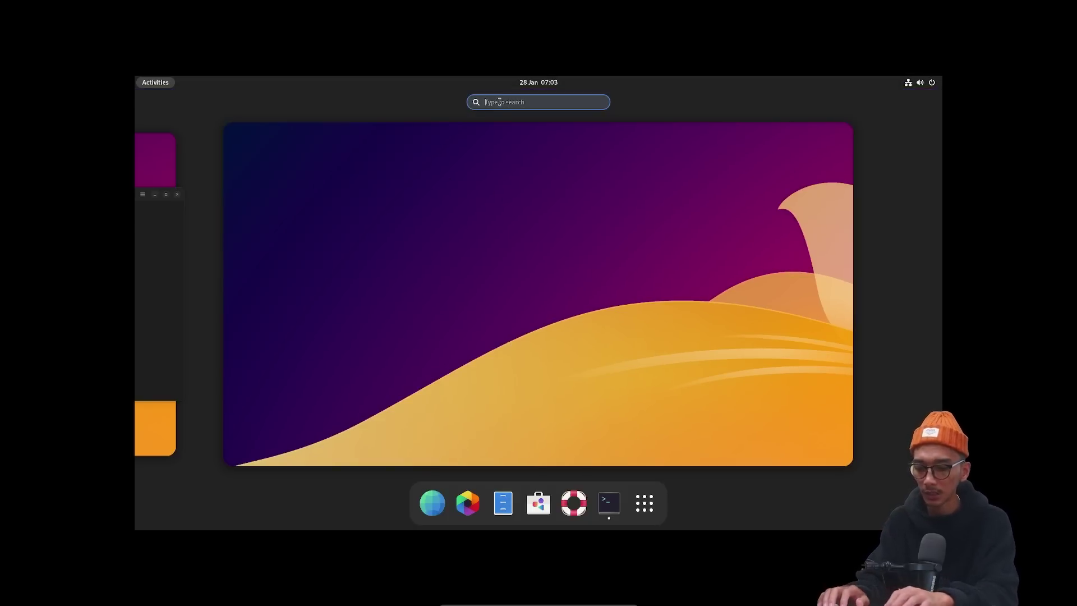
text(photo)
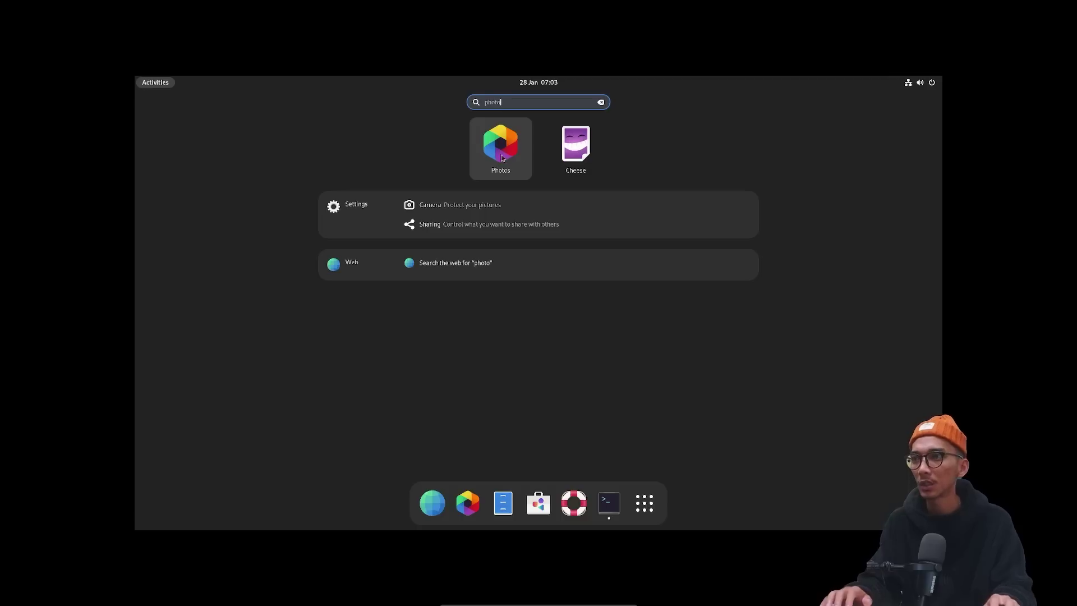
click(501, 158)
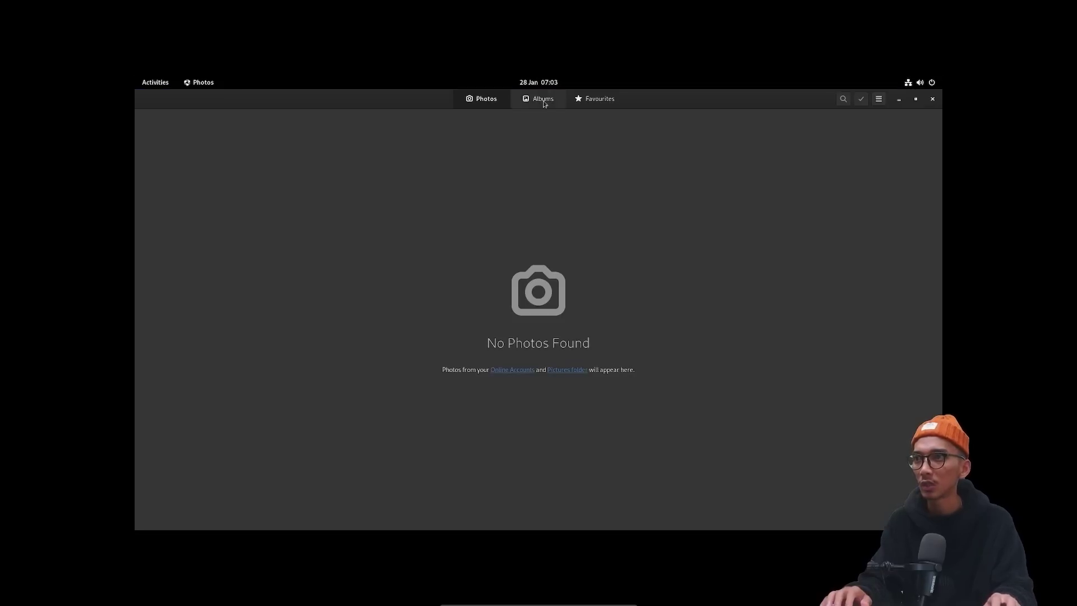
click(543, 103)
click(933, 100)
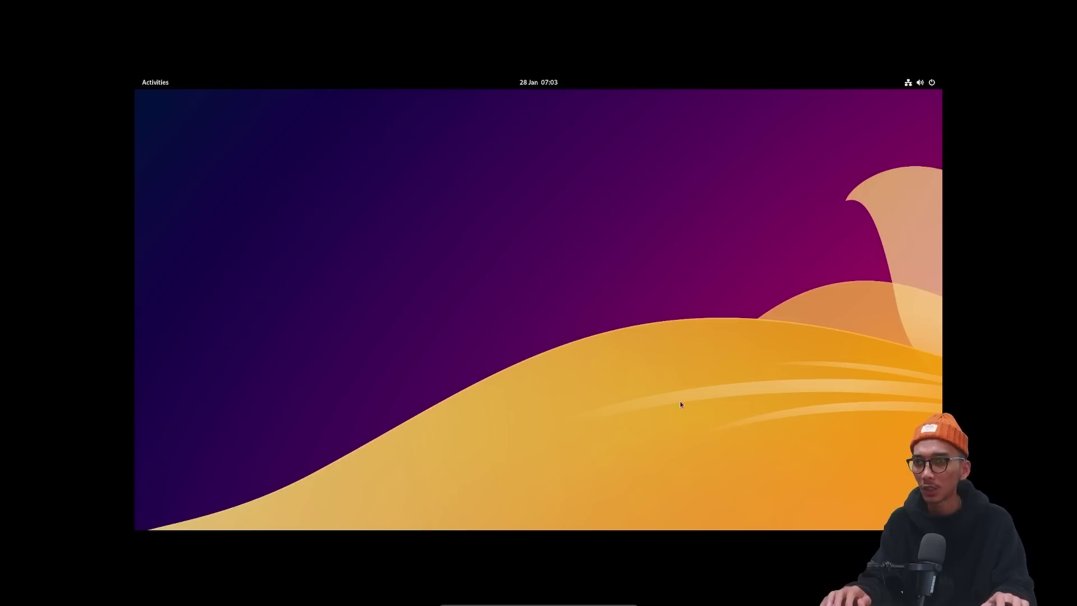
Launch System Monitor, enlarge its window, and view the Resources and File Systems tabs.
key(super)
key(super)
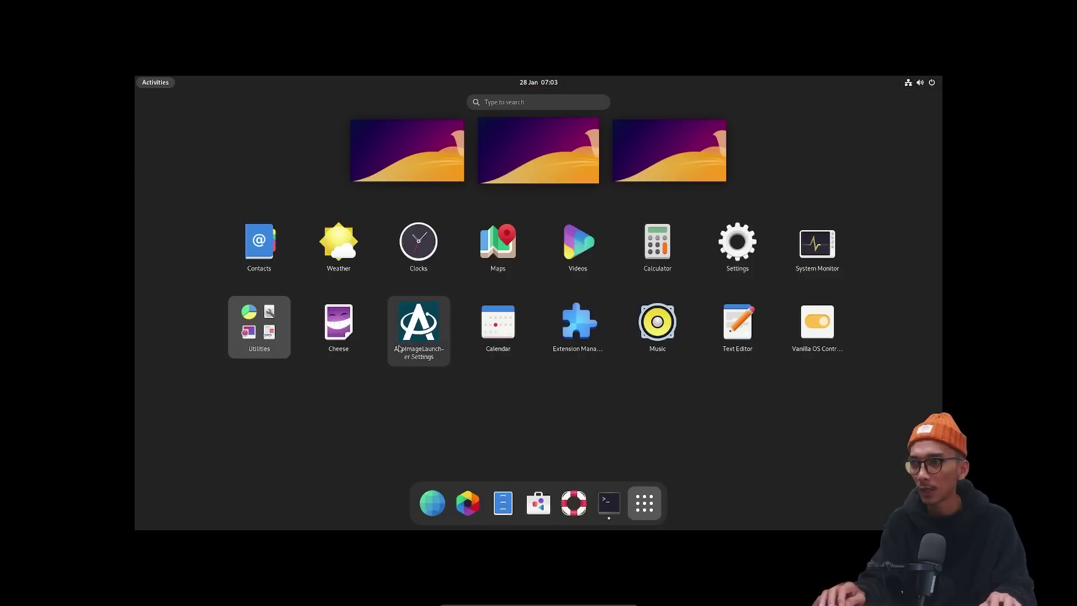
click(816, 244)
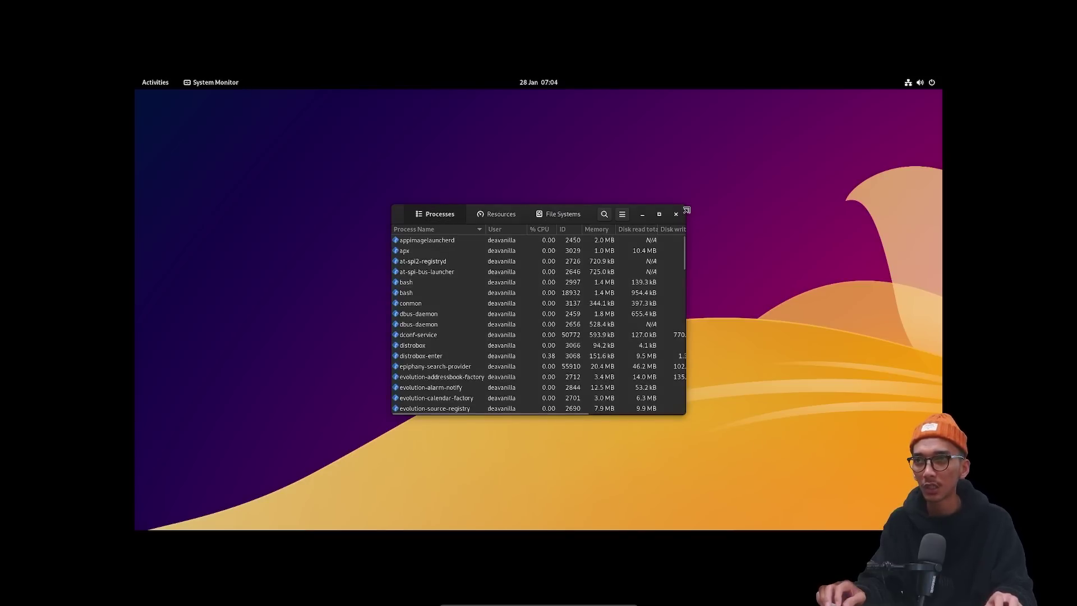
drag(689, 211, 829, 139)
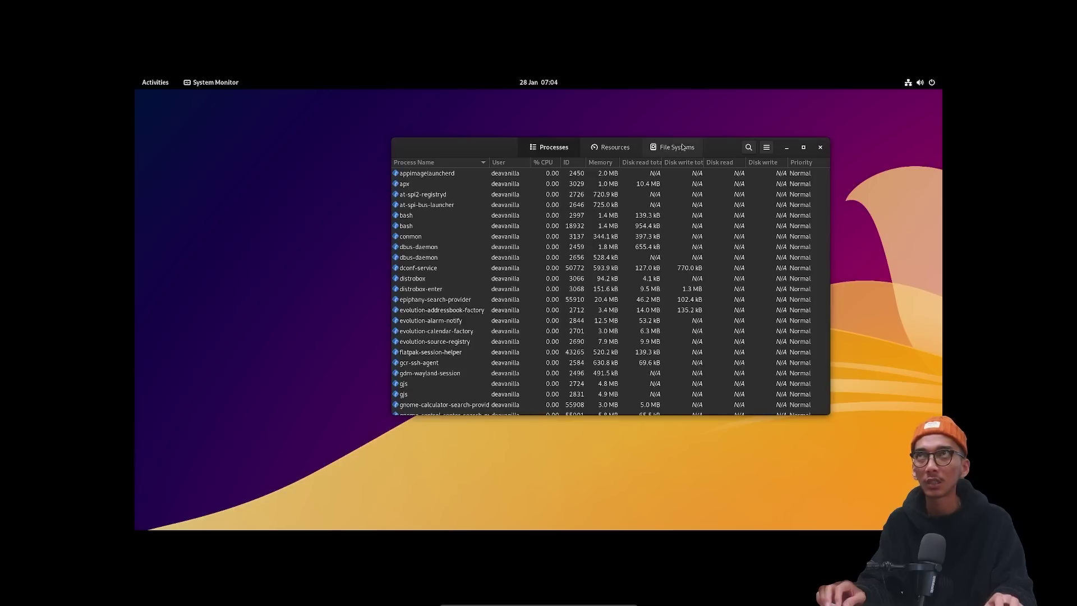
drag(497, 141, 460, 152)
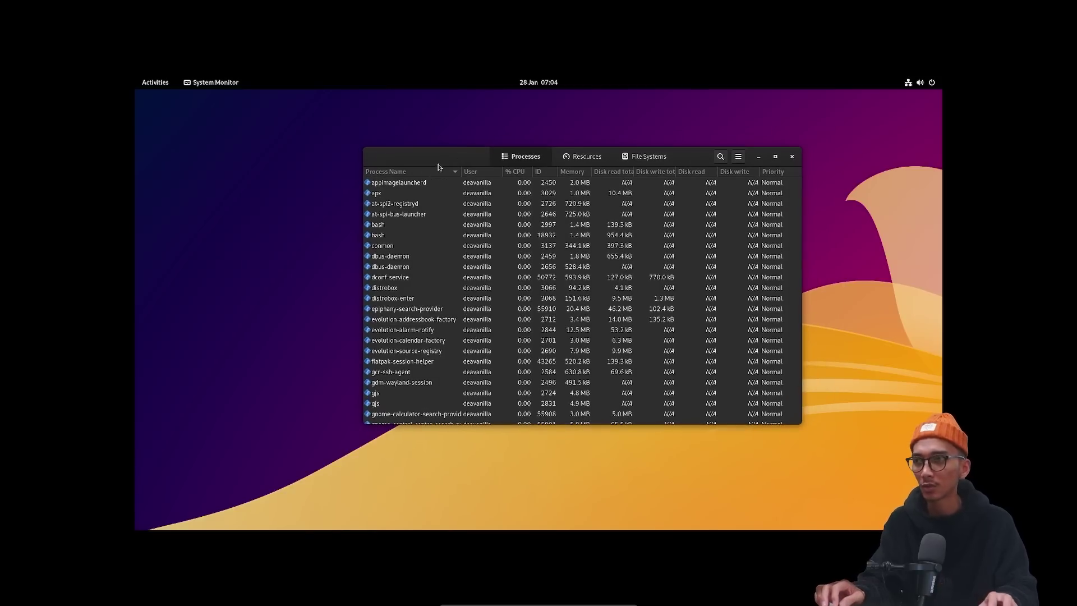
click(577, 157)
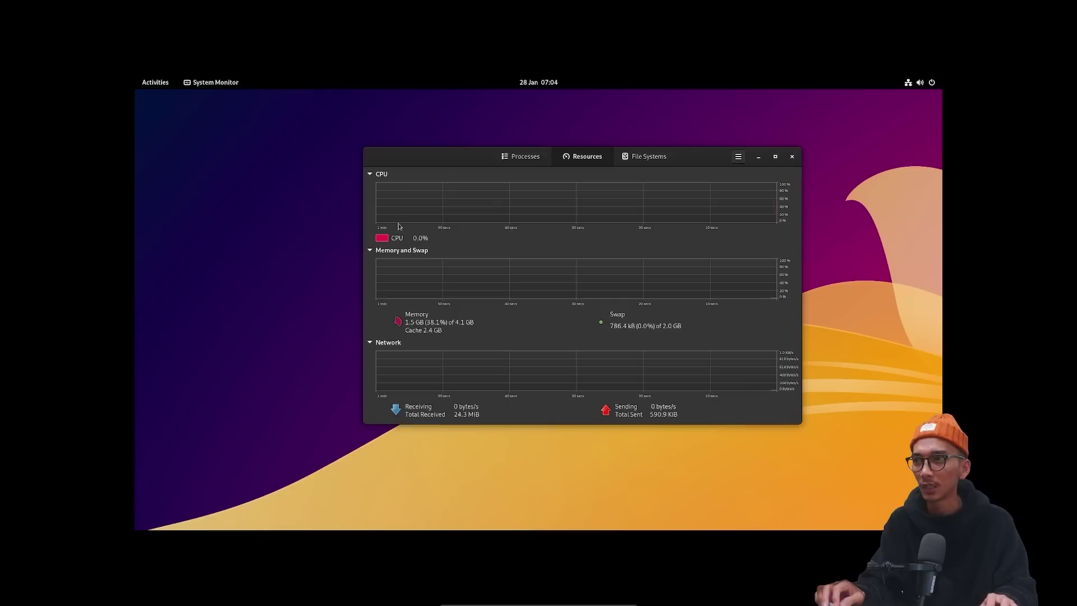
click(633, 159)
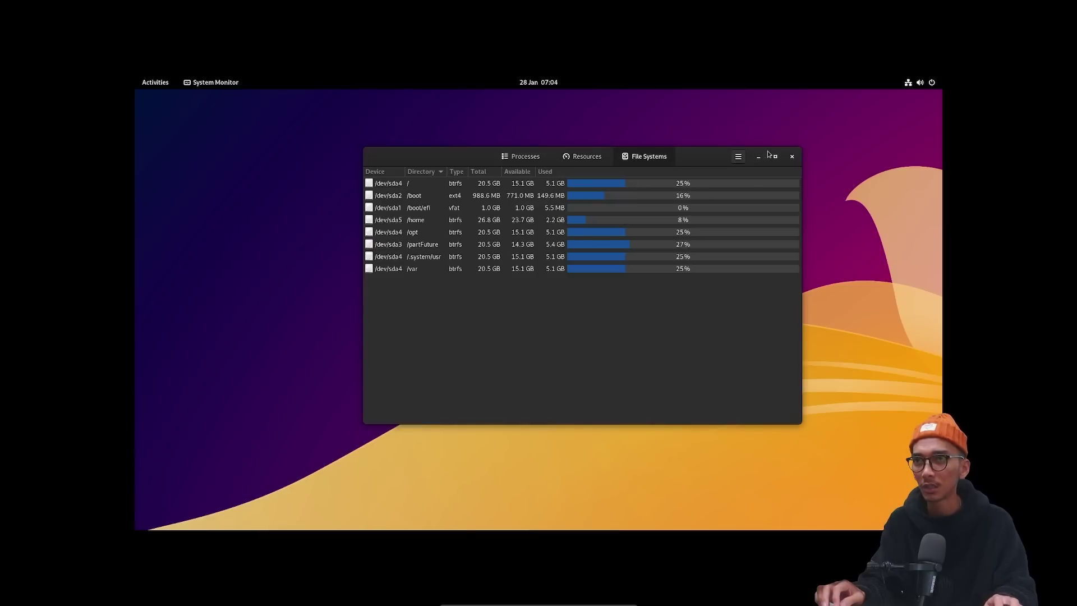
Close System Monitor and bring up the full application grid.
click(792, 157)
key(super)
click(644, 503)
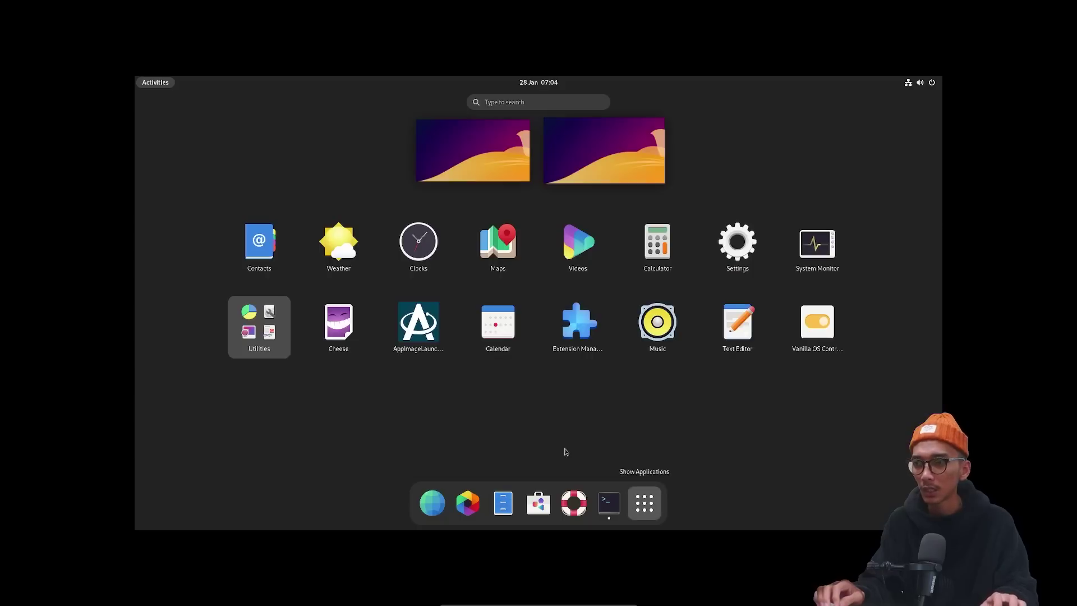
View the world map in Maps, then browse the YouTube home page in GNOME Web and close it.
click(497, 242)
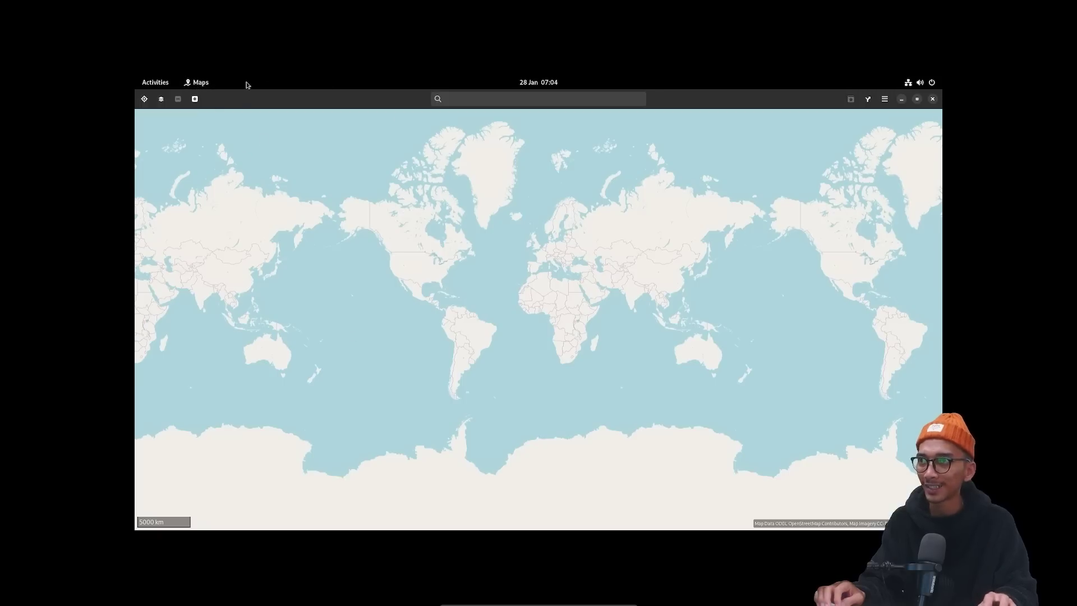
key(super)
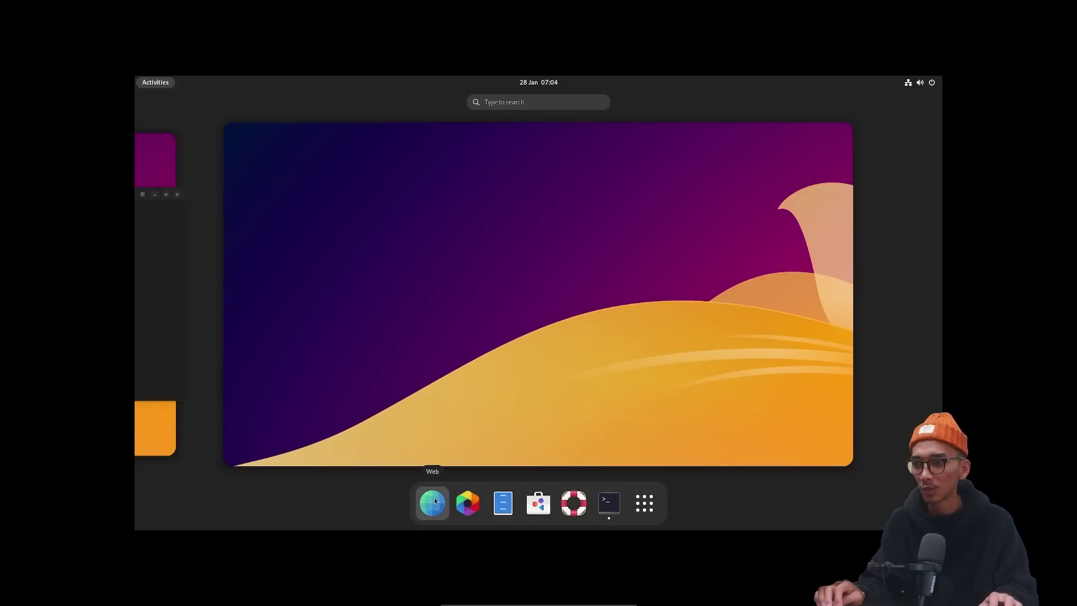
click(435, 501)
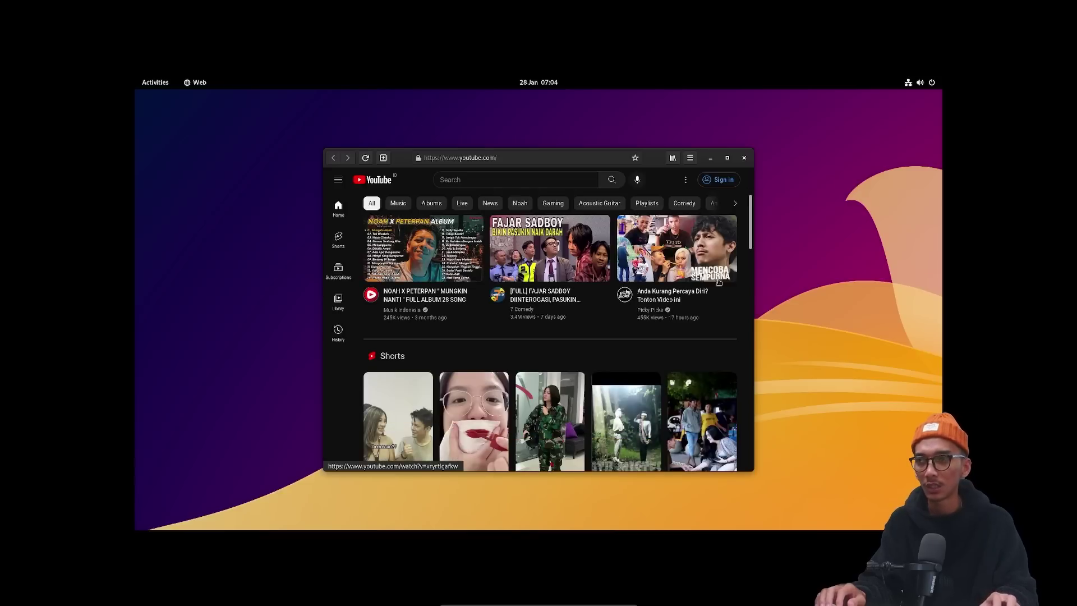
scroll(631, 267, down, 5)
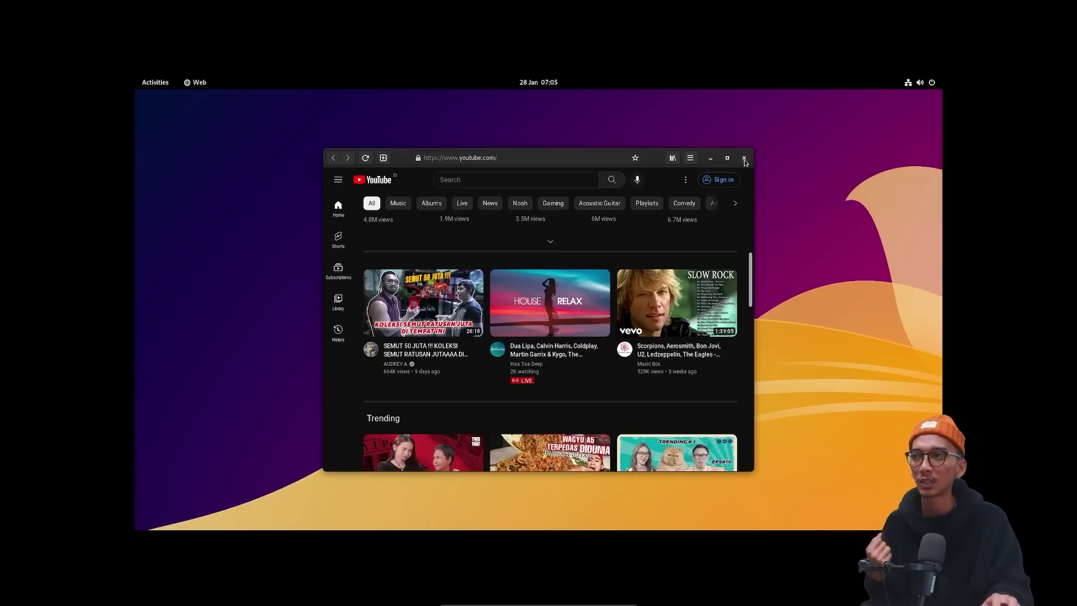
click(744, 159)
click(159, 83)
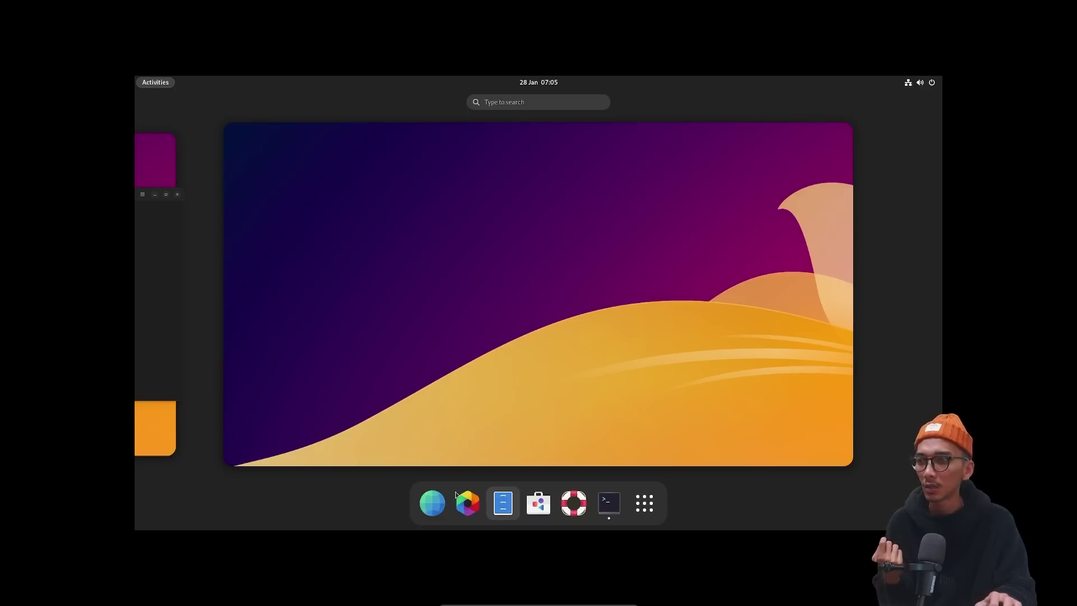
Switch to the workspace holding the terminals and glance at the quick settings panel.
click(157, 166)
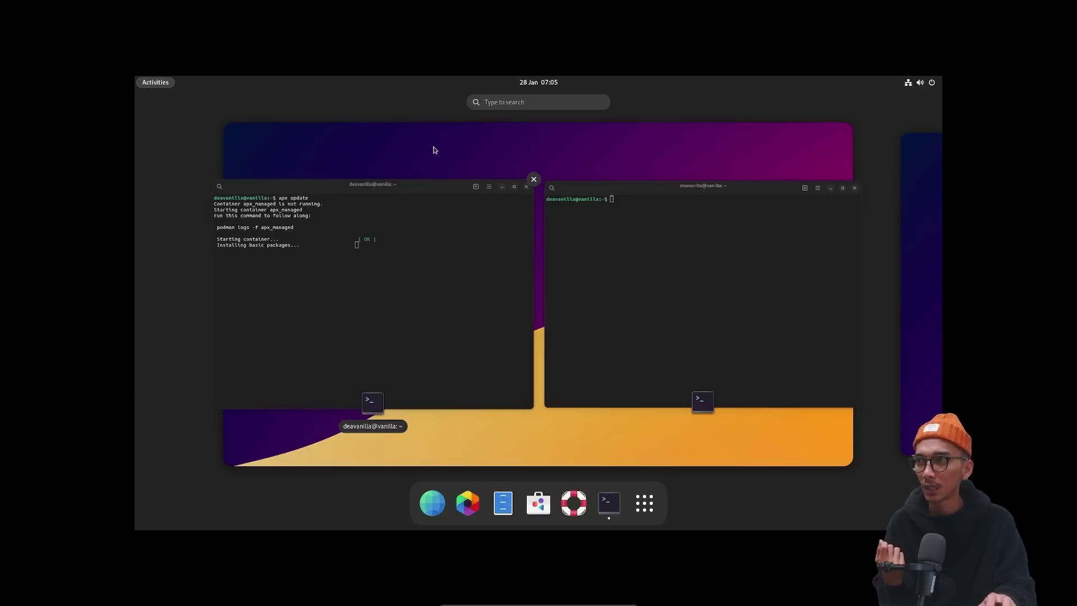
click(435, 150)
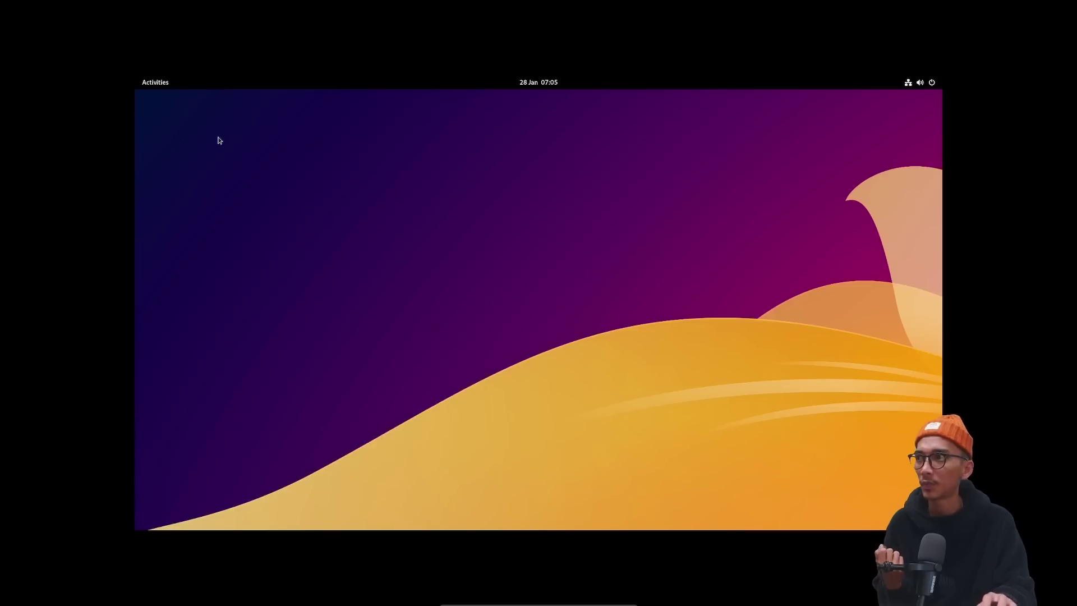
click(931, 85)
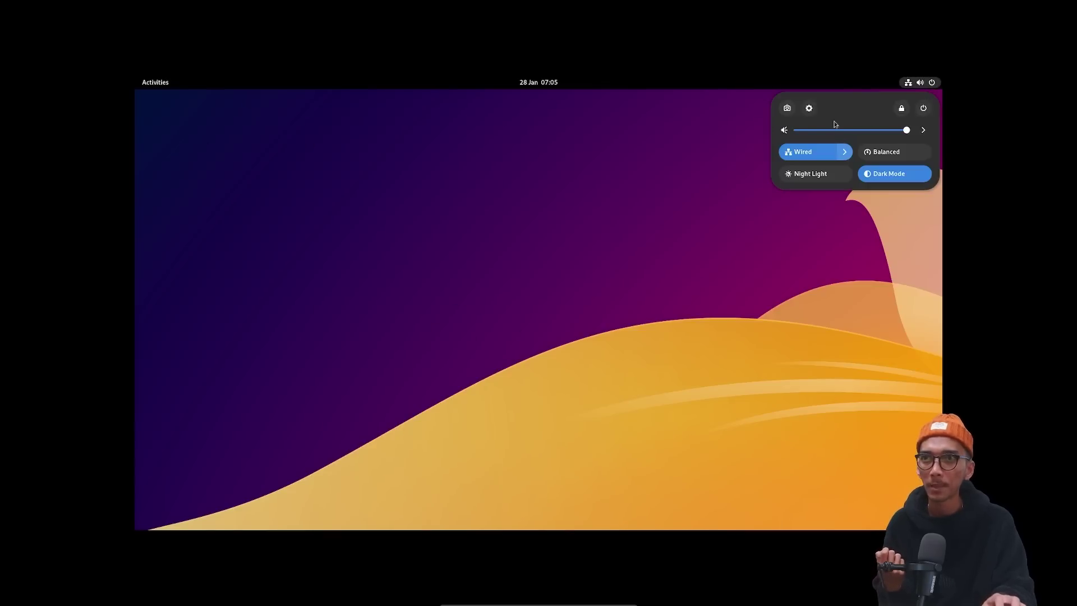
click(619, 132)
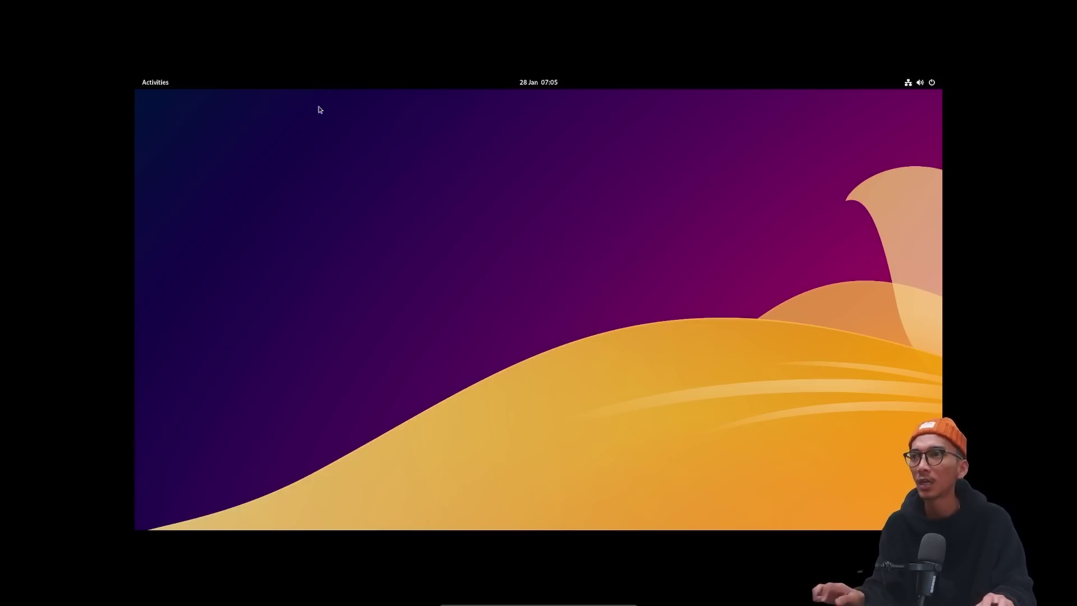
Bring the apx update terminal forward, shift it left, then minimize and restore it from the overview.
click(160, 88)
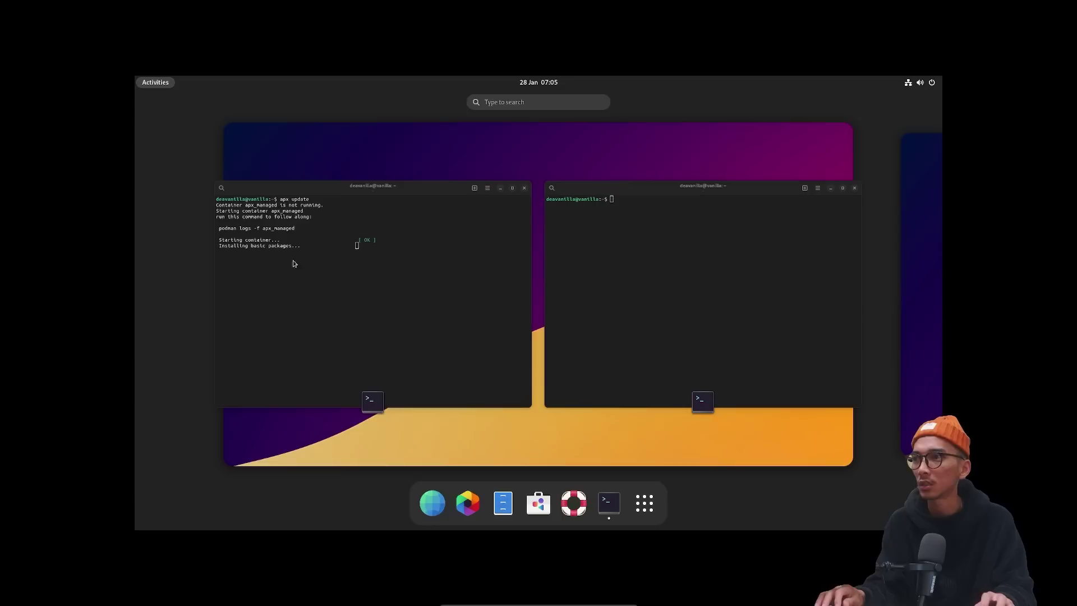
click(355, 240)
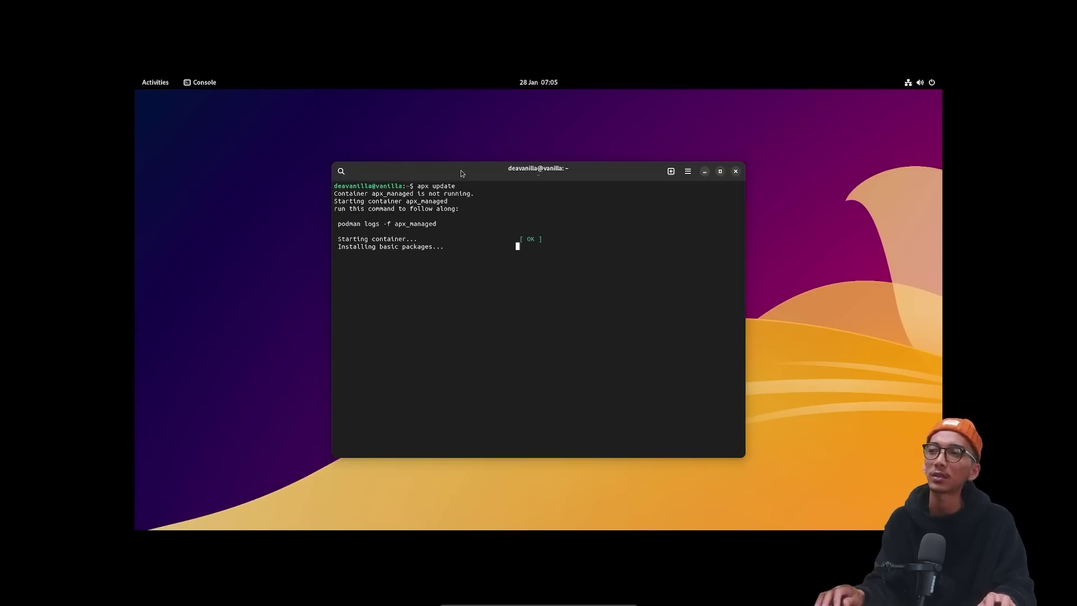
drag(460, 170, 392, 170)
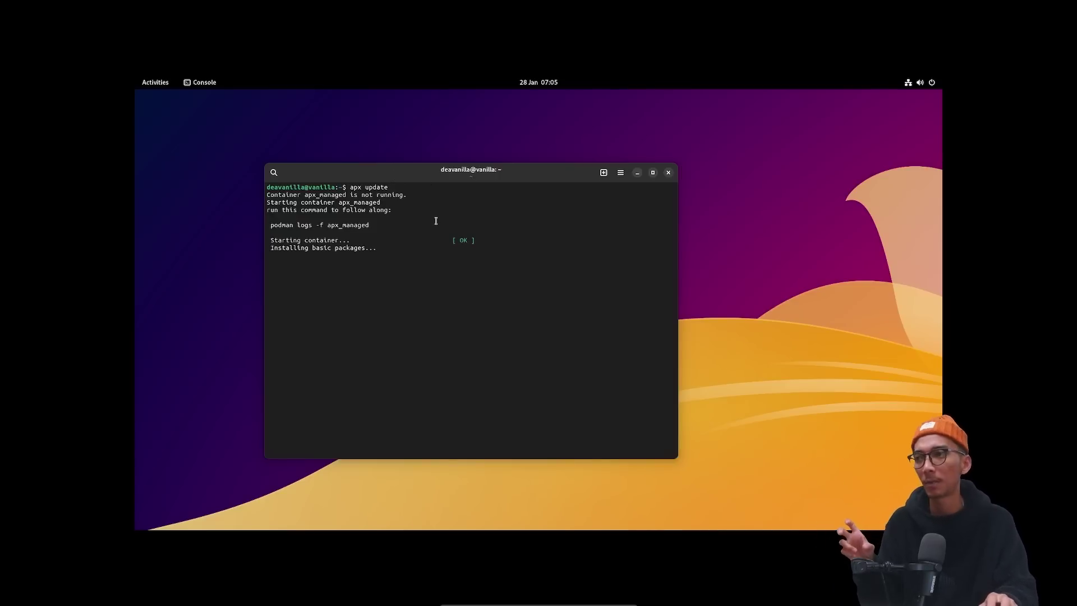
click(636, 173)
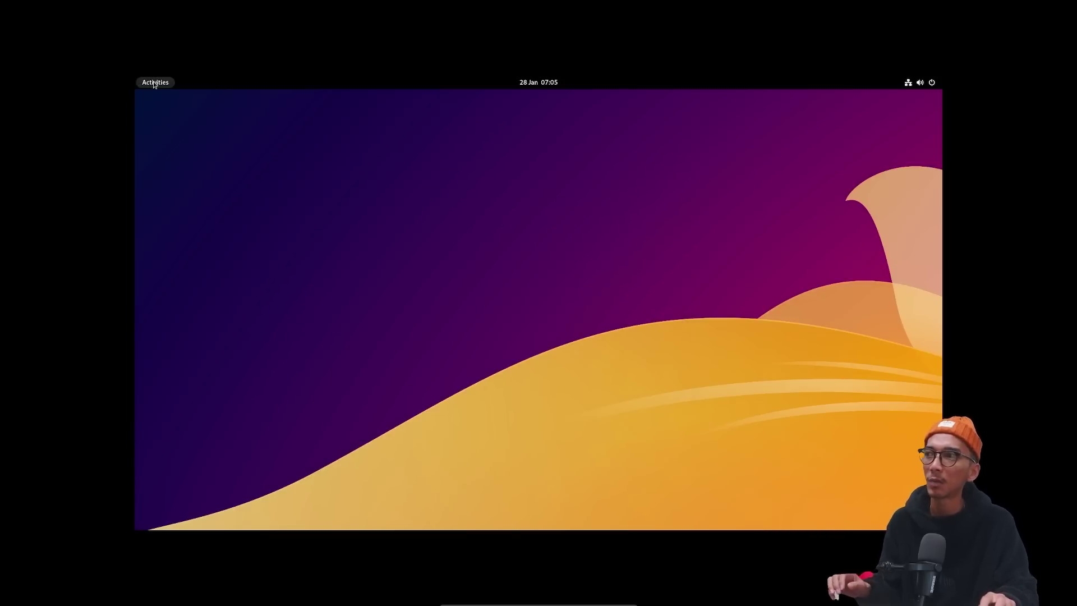
click(154, 85)
click(322, 261)
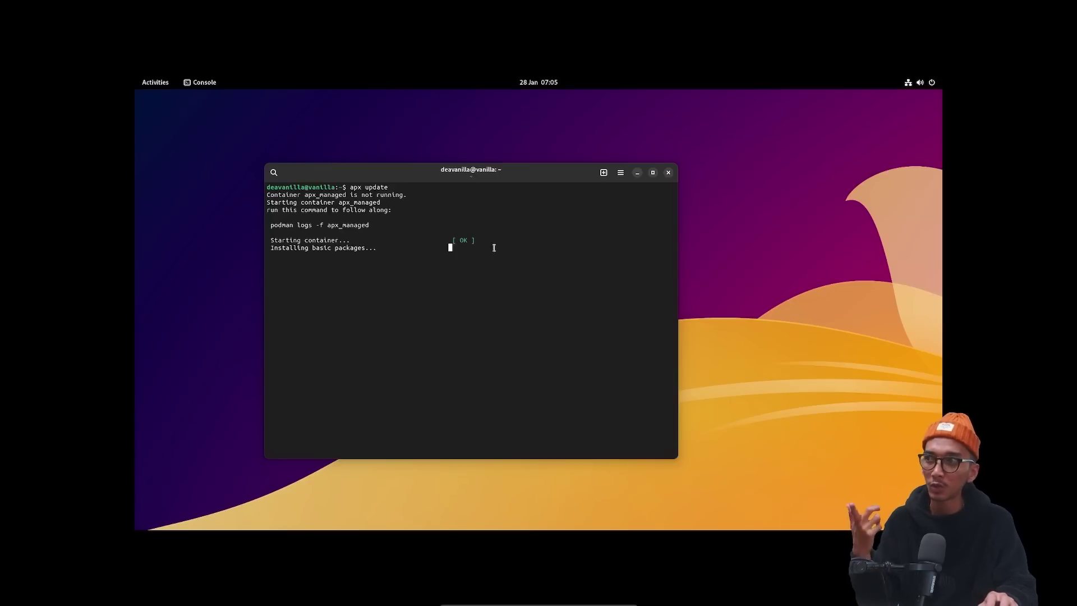
click(637, 173)
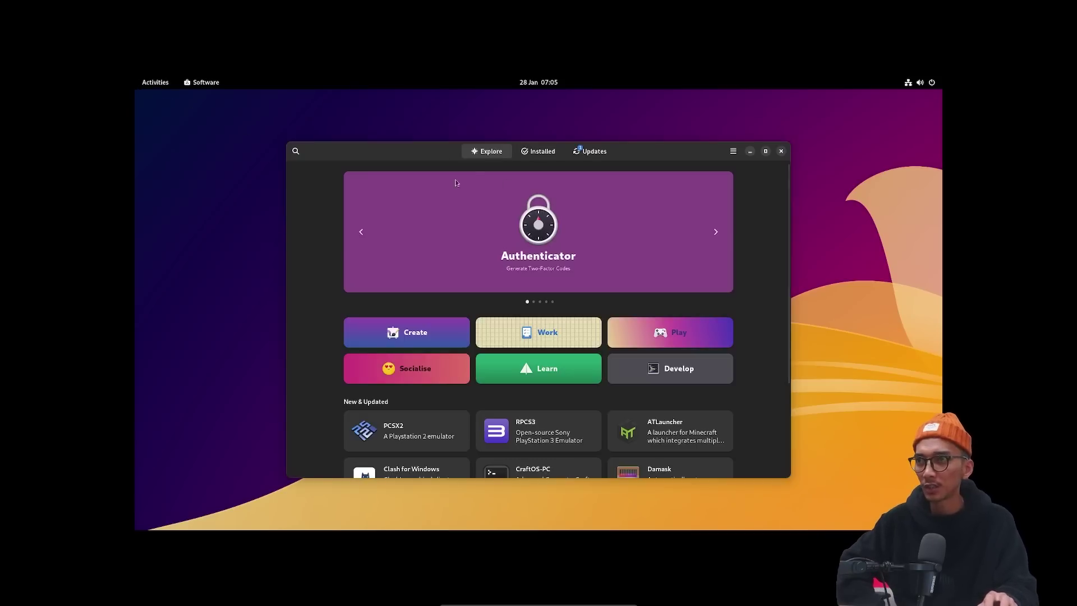
Scroll the Explore page, check the Installed list and pending Image Viewer update, then return to Explore.
scroll(602, 362, down, 3)
scroll(601, 359, down, 2)
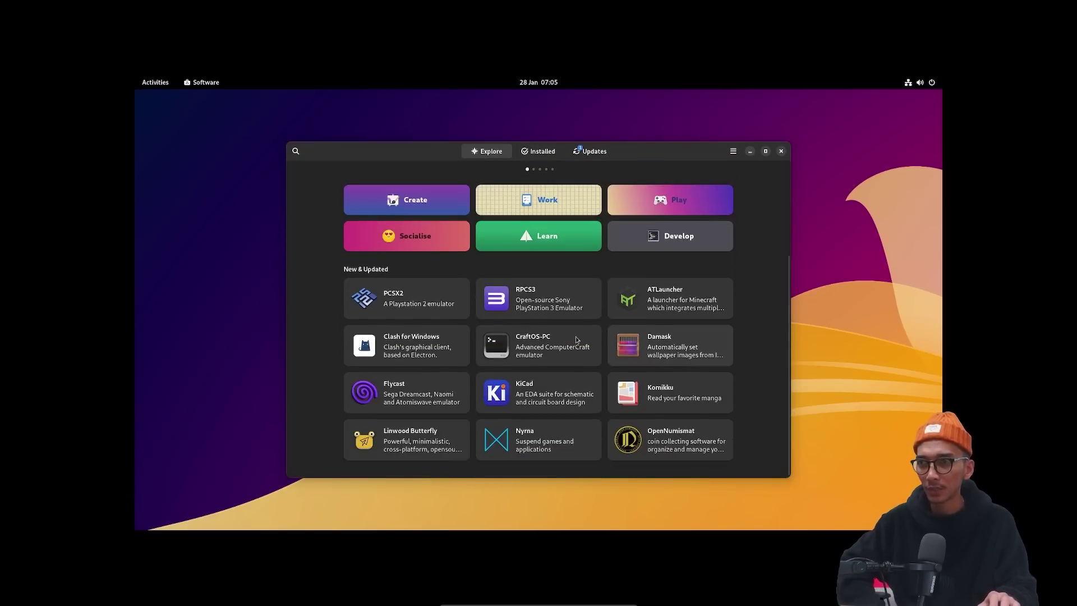
scroll(577, 336, up, 3)
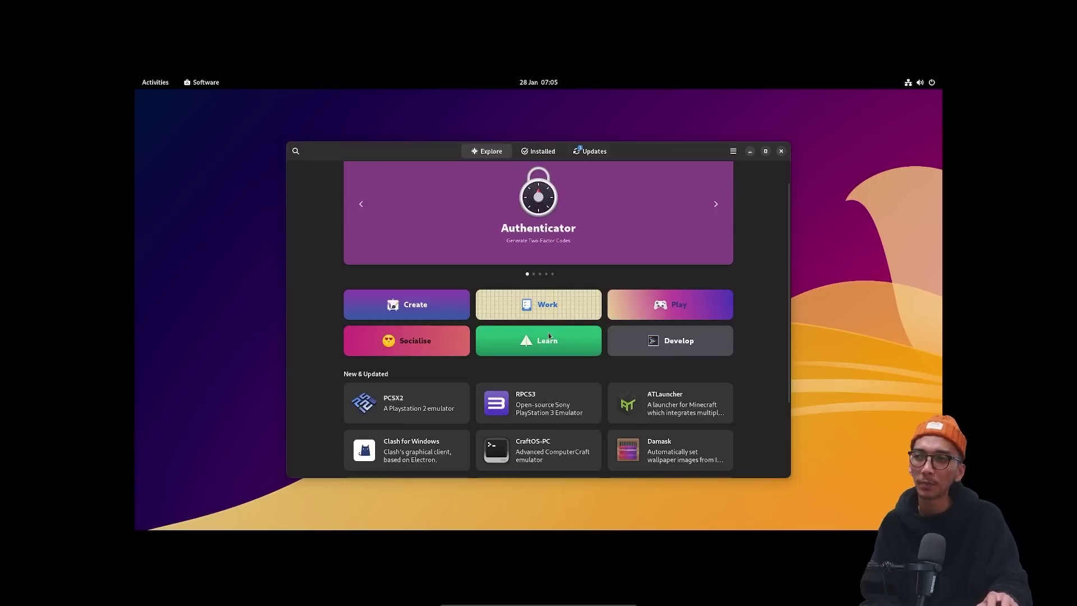
click(533, 155)
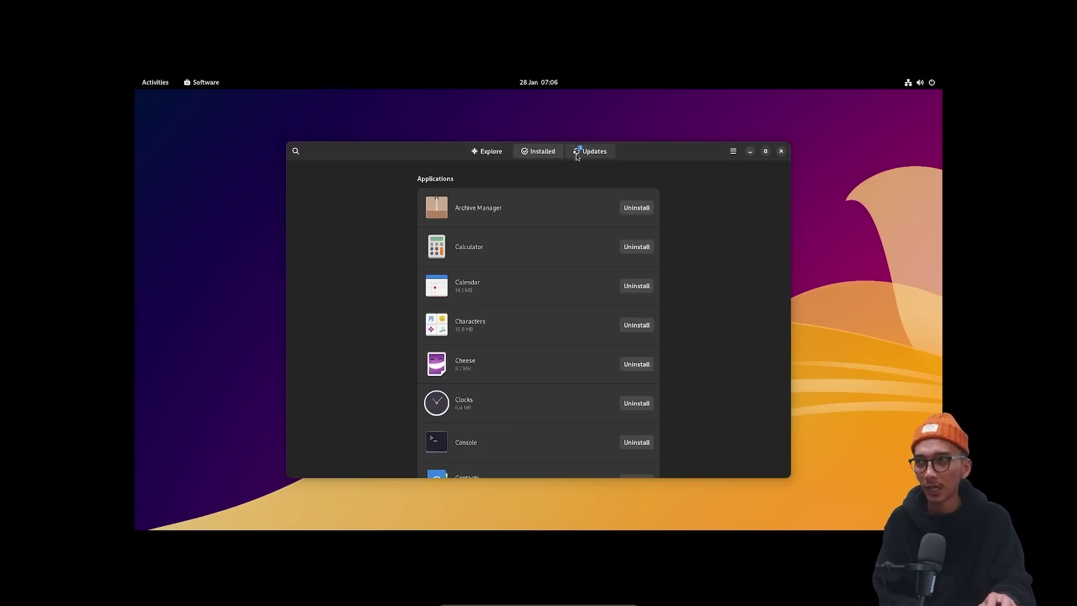
click(576, 154)
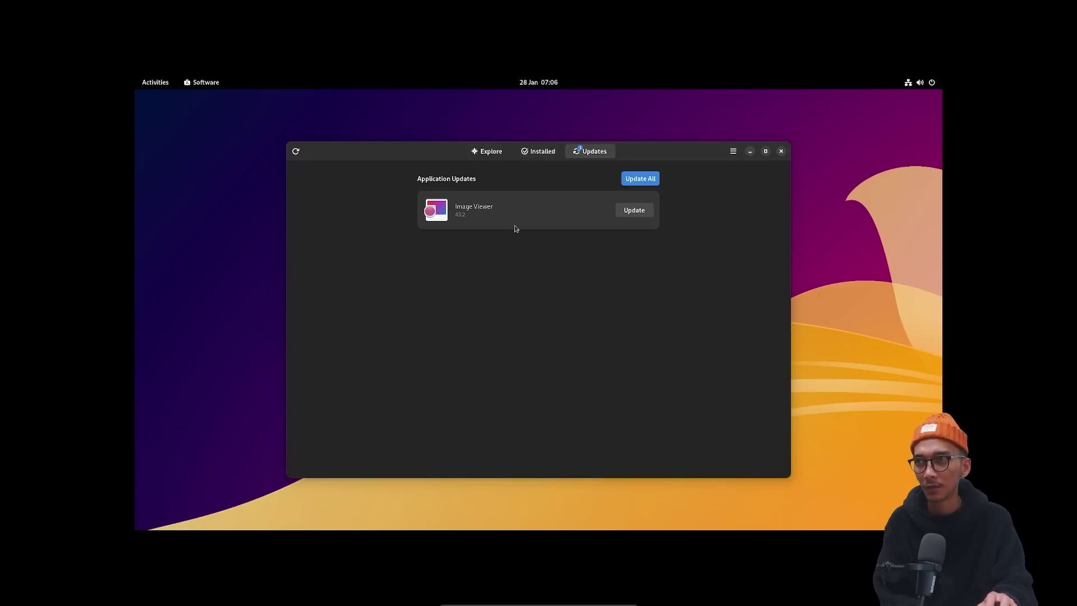
click(537, 152)
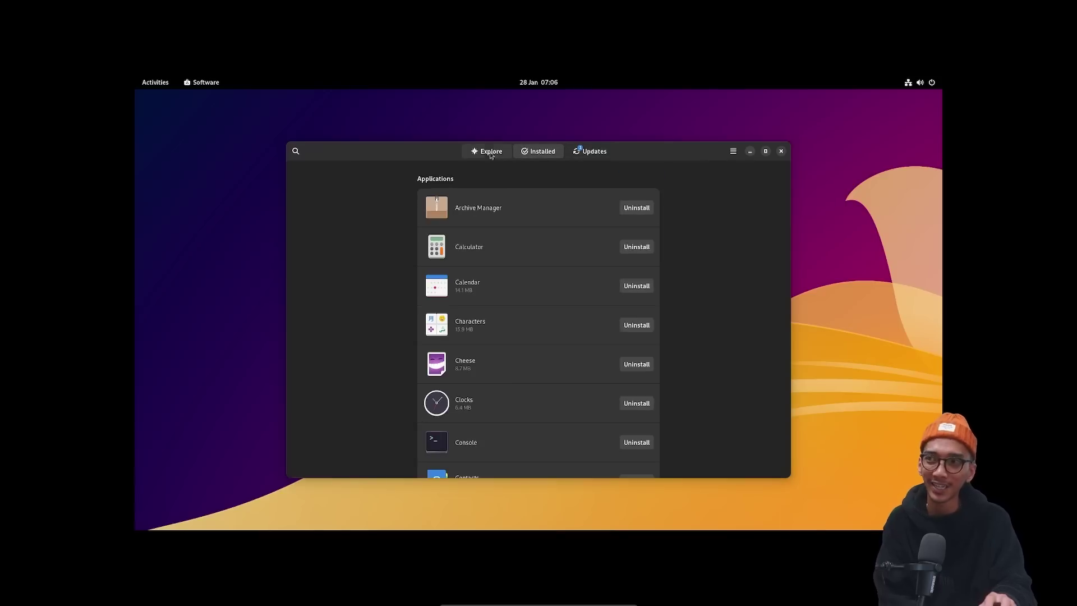
click(489, 151)
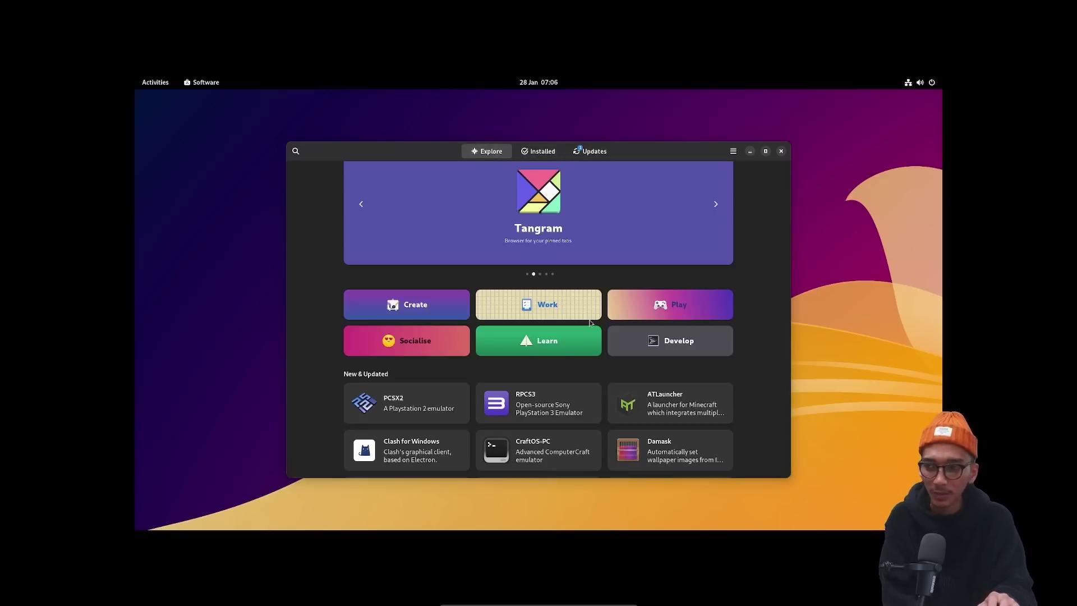
scroll(581, 346, down, 3)
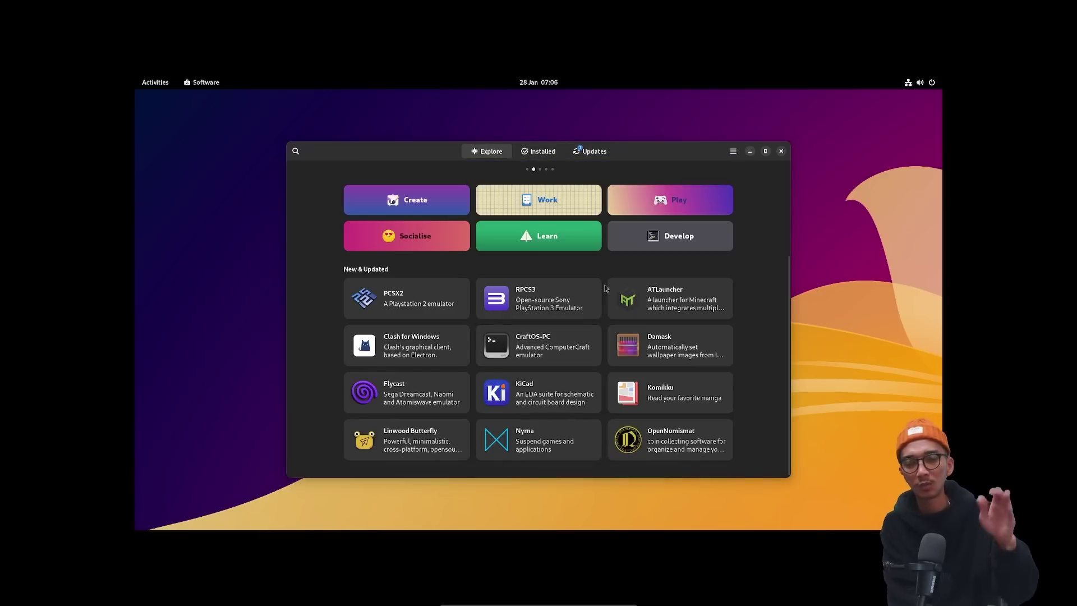